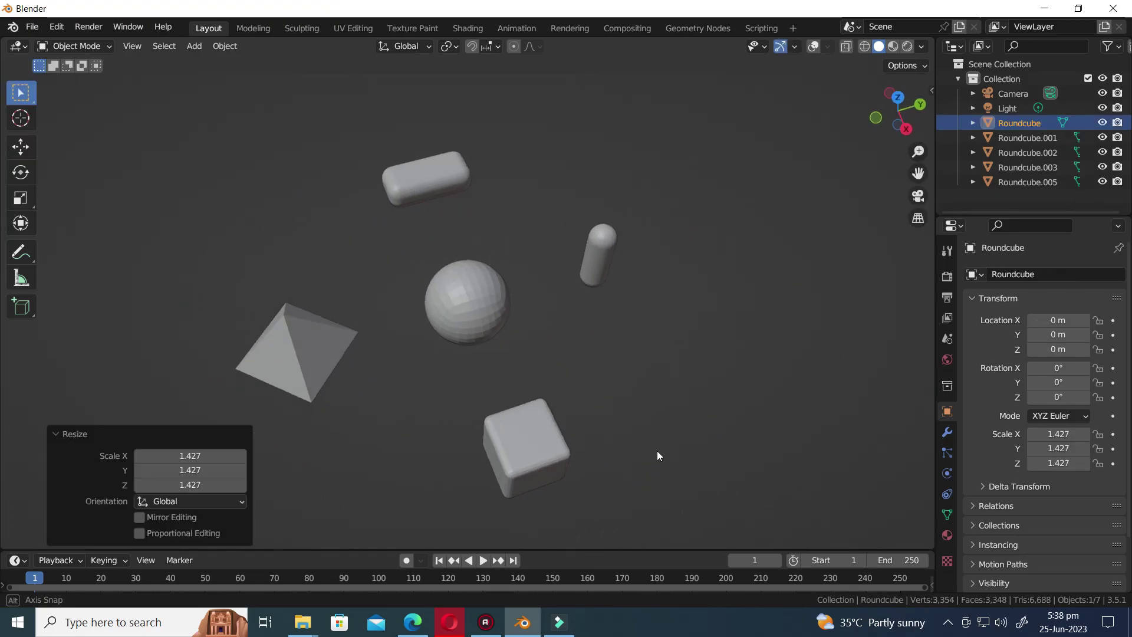
pyautogui.moveTo(657, 451); pyautogui.dragTo(844, 424, button='middle')
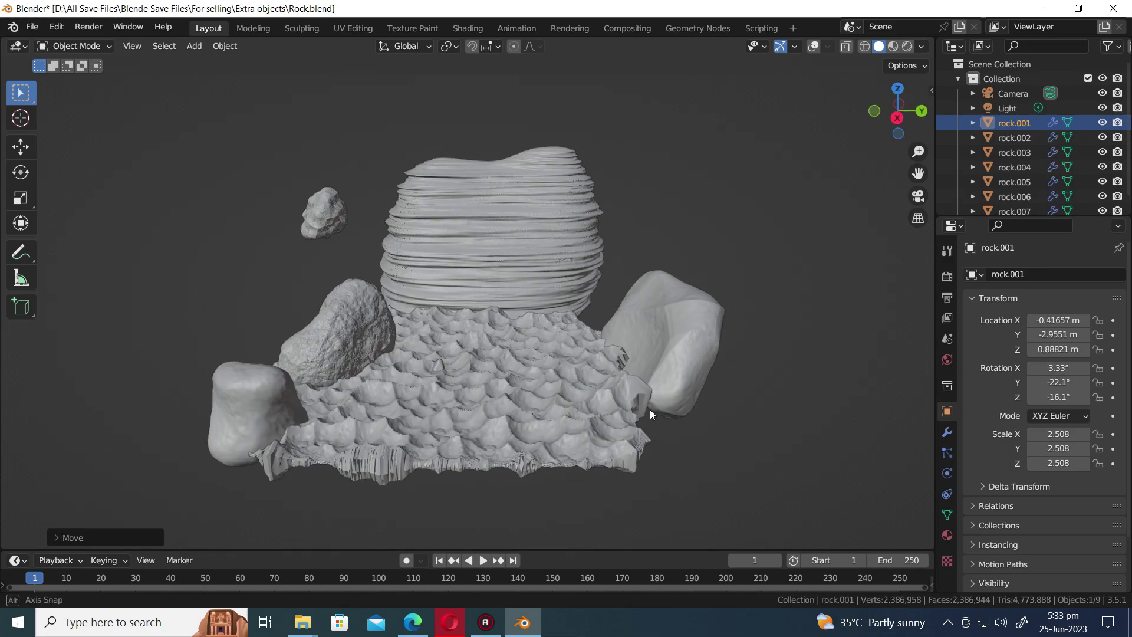
pyautogui.moveTo(650, 409); pyautogui.dragTo(599, 414, button='middle')
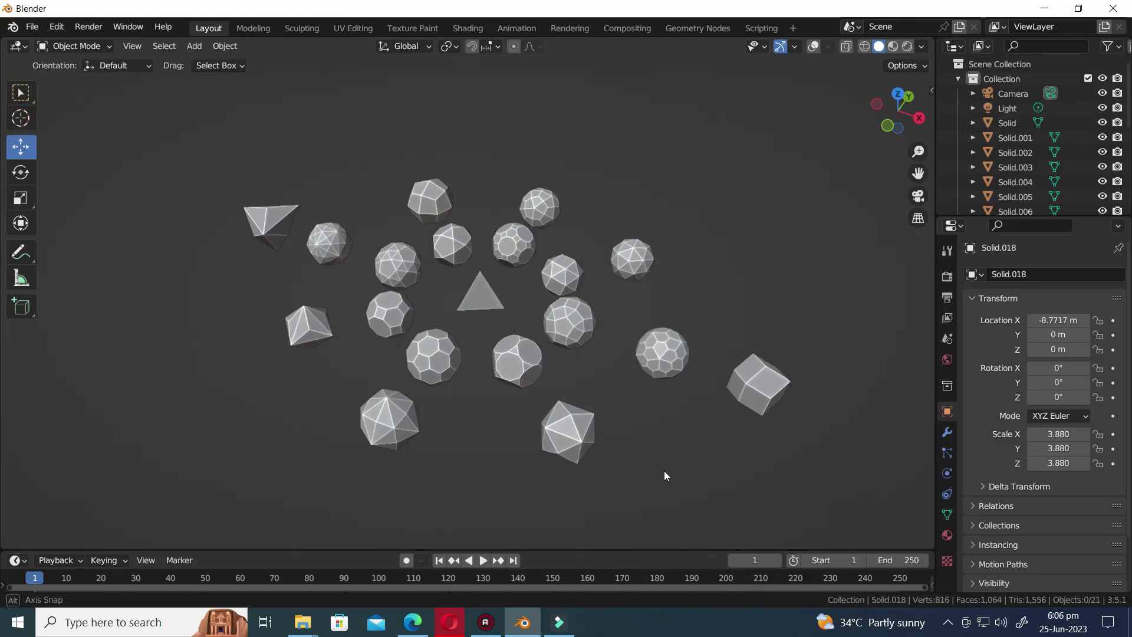
pyautogui.moveTo(664, 471); pyautogui.dragTo(444, 470, button='middle')
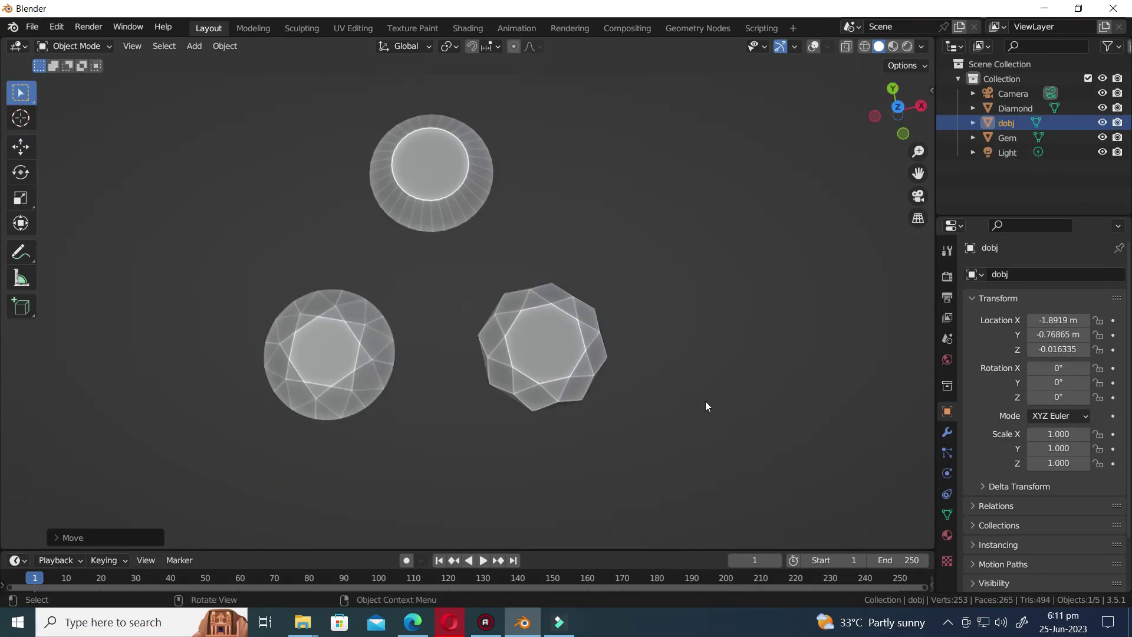
pyautogui.moveTo(706, 405); pyautogui.dragTo(381, 273, button='middle')
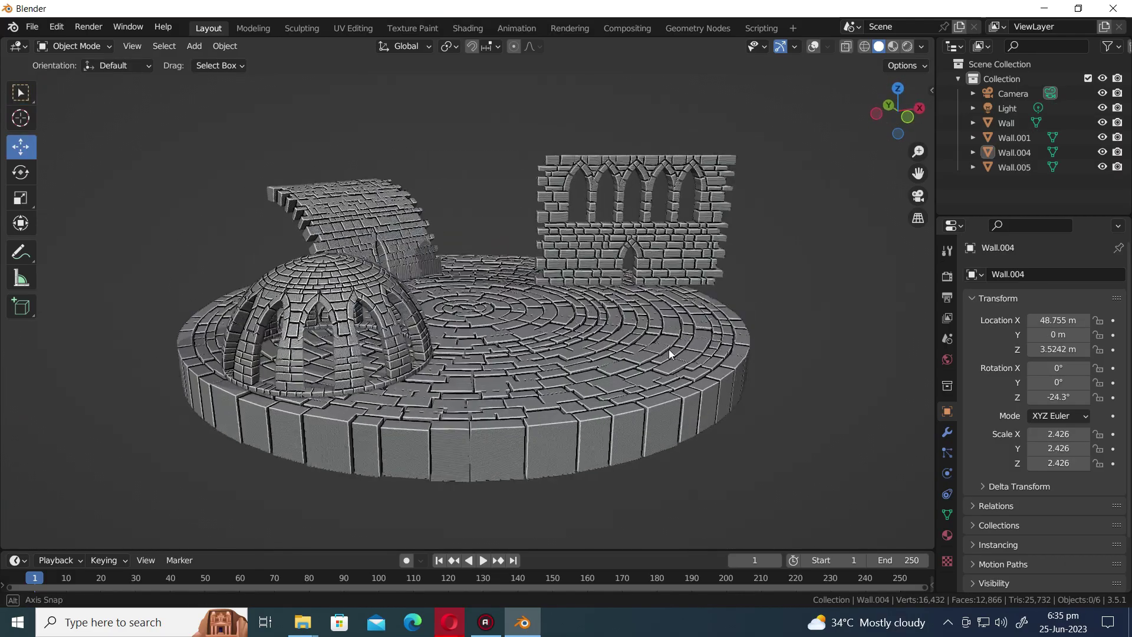
pyautogui.moveTo(669, 348); pyautogui.dragTo(783, 353, button='middle')
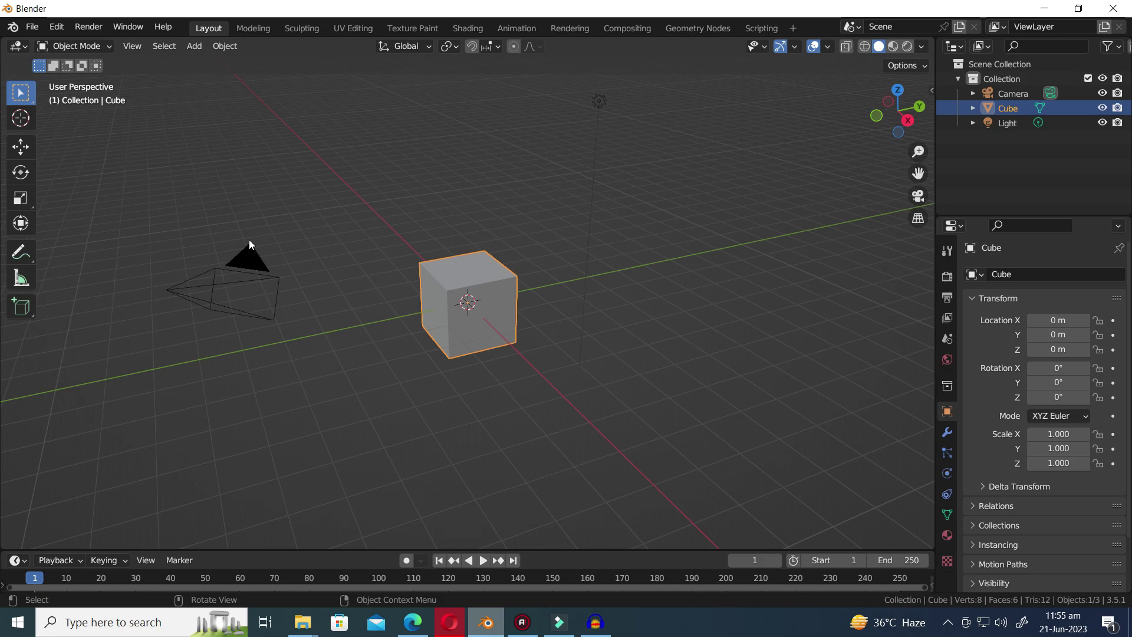
# Find the Add Mesh: Extra Objects add-on in the preferences by searching "add mes" and enable it.
pyautogui.click(56, 26)
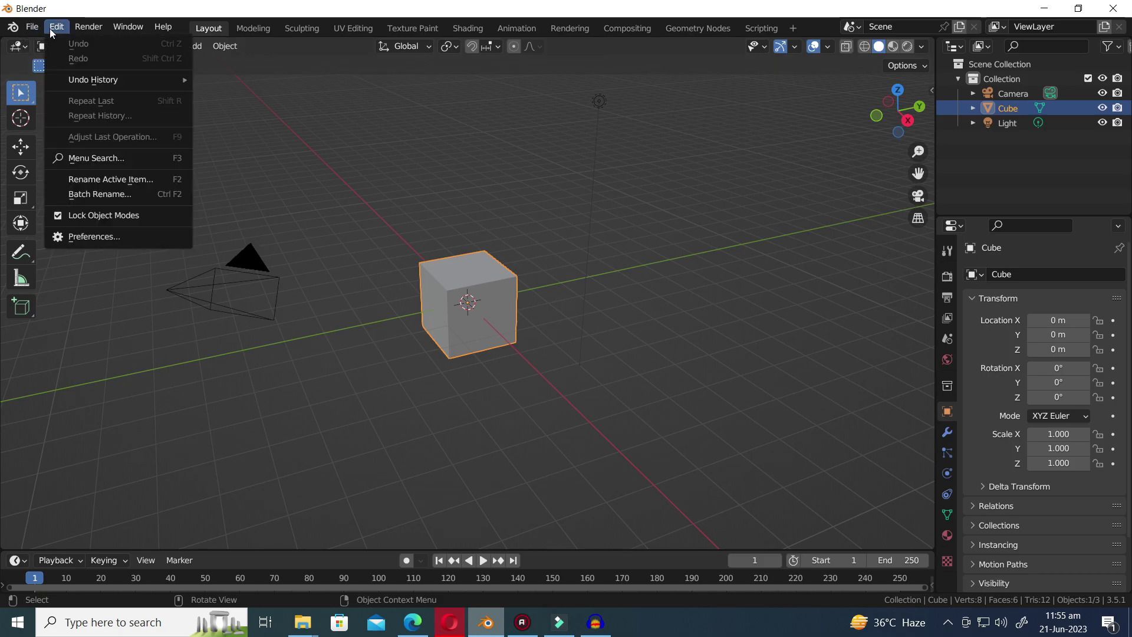
pyautogui.click(105, 233)
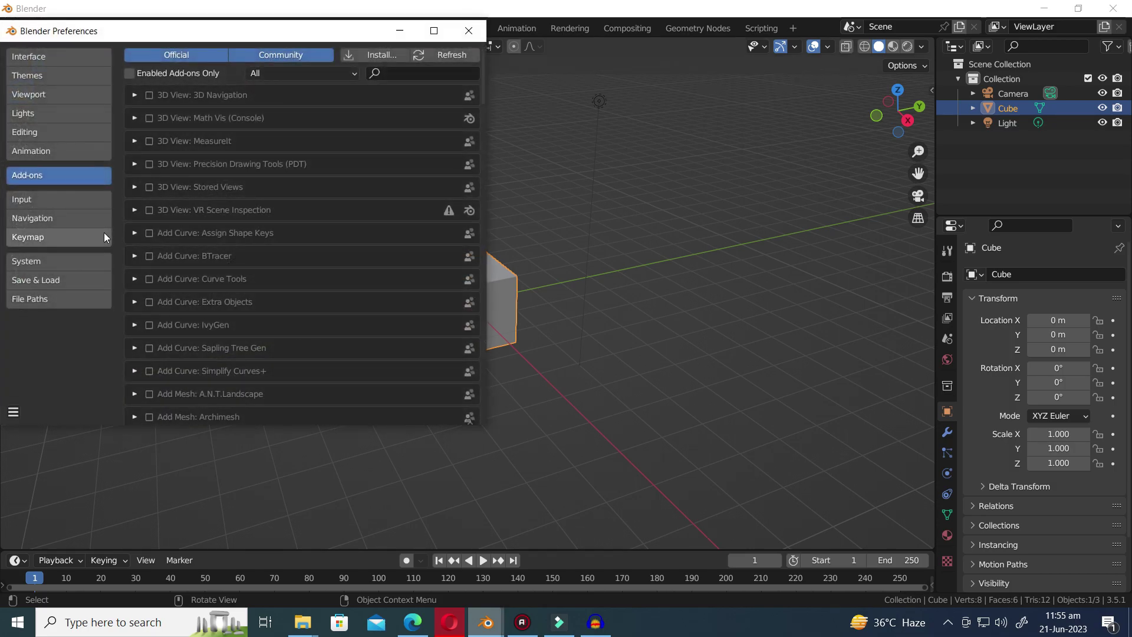
pyautogui.write('add mes')
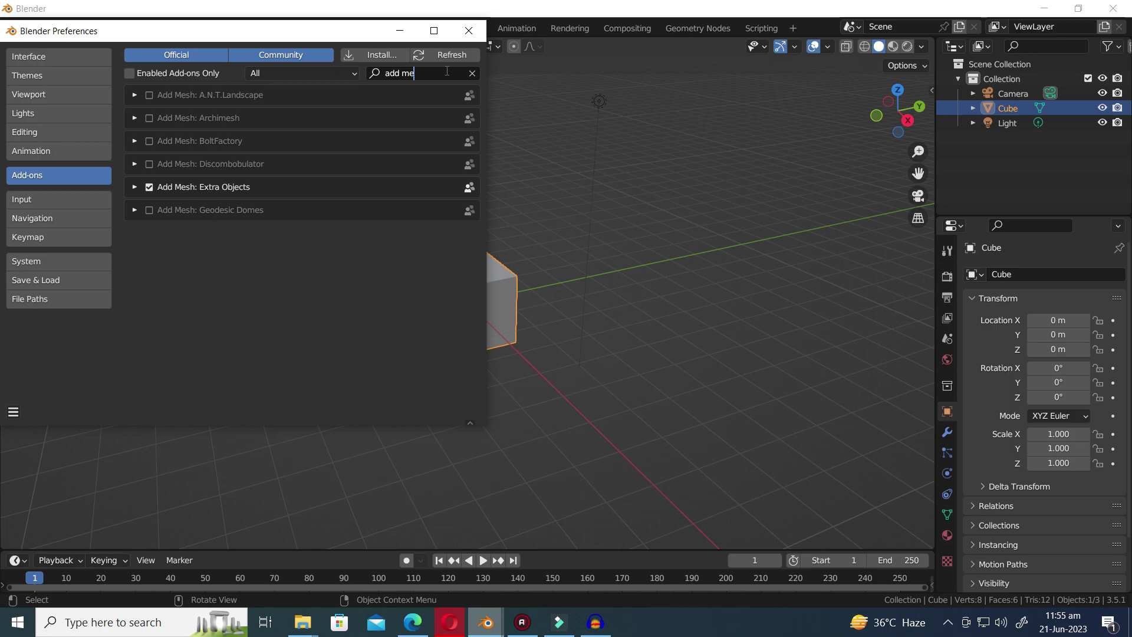
pyautogui.click(149, 188)
pyautogui.click(150, 188)
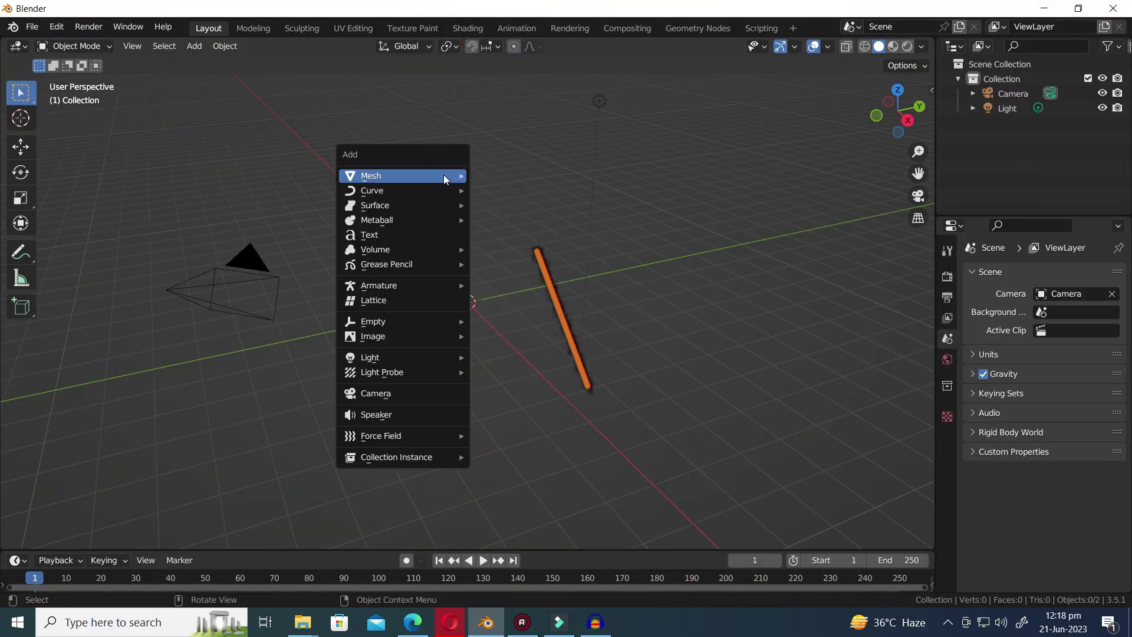
pyautogui.moveTo(443, 175)
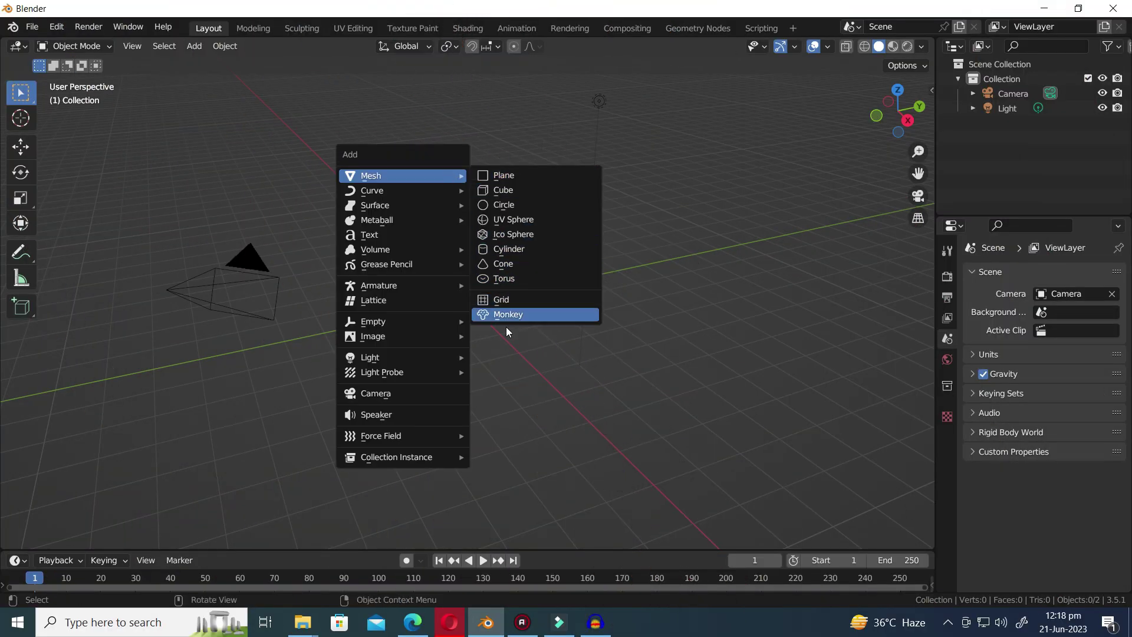
pyautogui.click(480, 117)
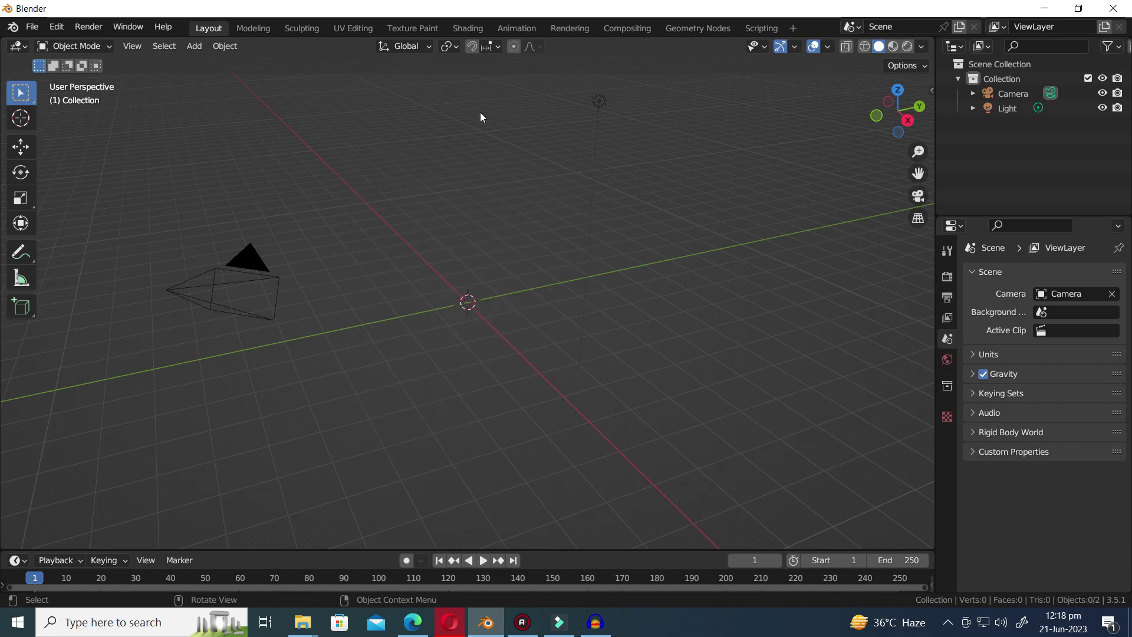
pyautogui.hotkey('shift', 'a')
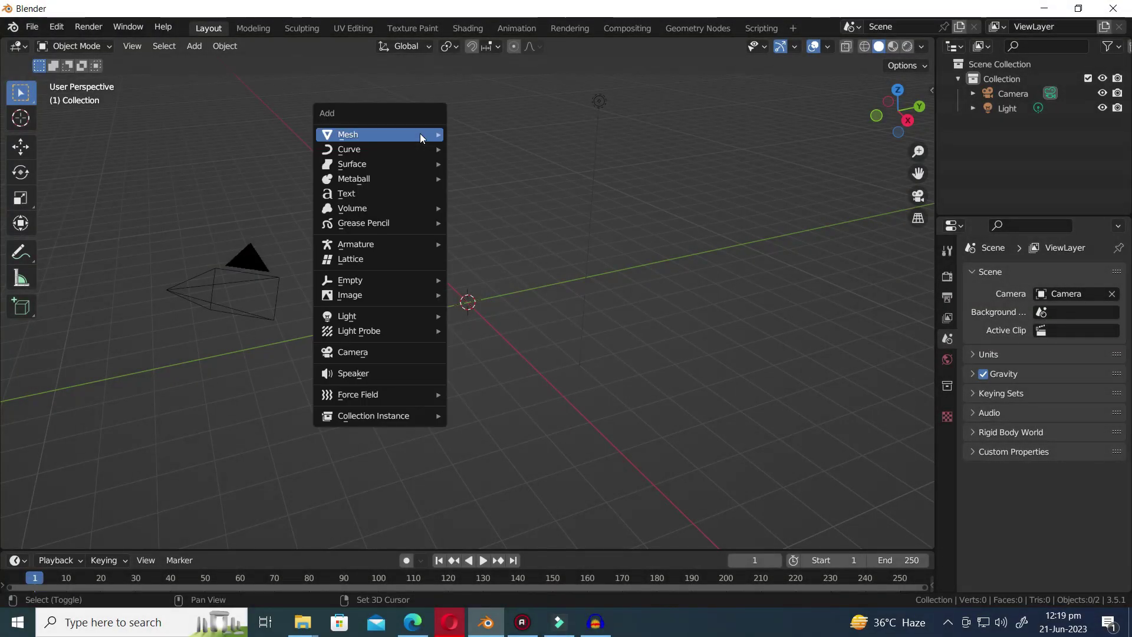
pyautogui.moveTo(420, 134)
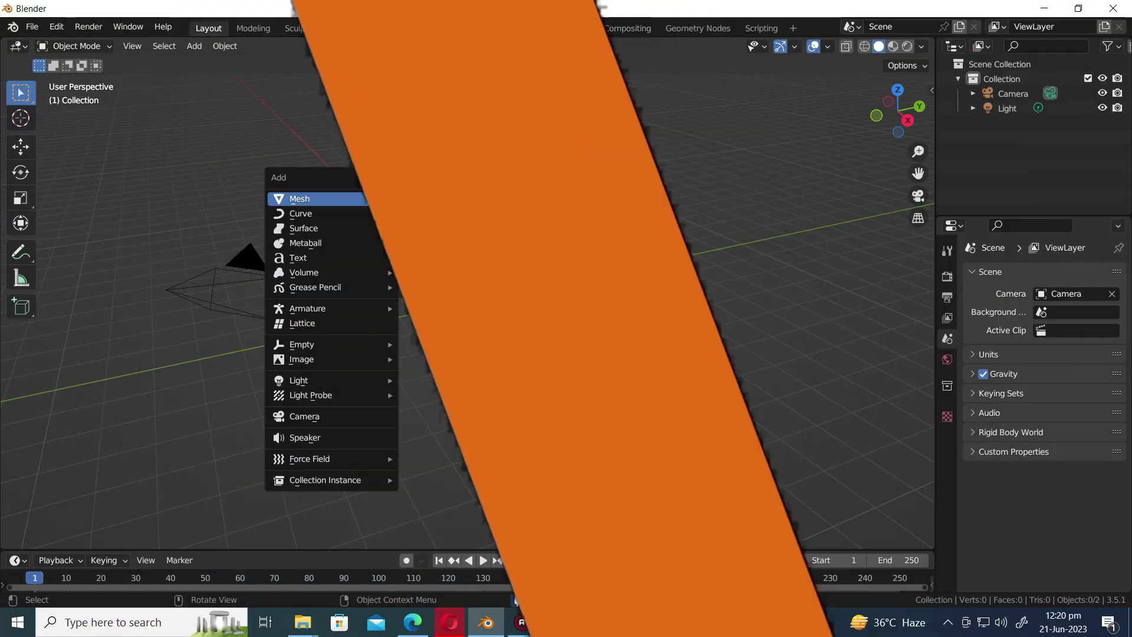
# Add a rock mesh with the Rock Generator and expand its Add Rocks settings.
pyautogui.moveTo(372, 198)
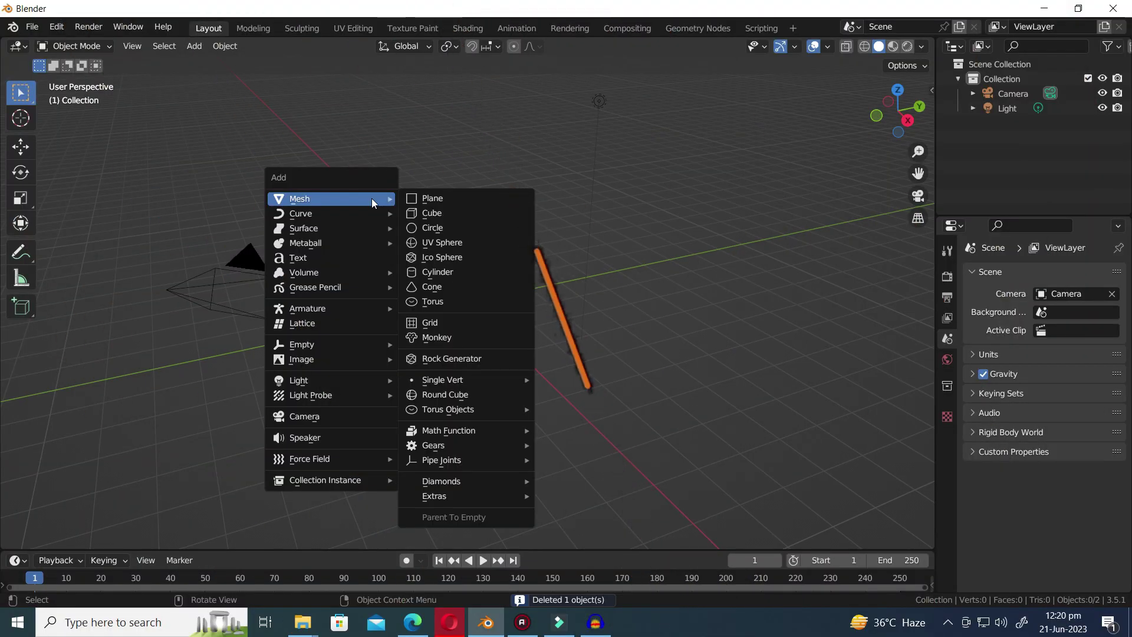
pyautogui.click(470, 358)
pyautogui.moveTo(471, 359); pyautogui.dragTo(728, 340, button='middle')
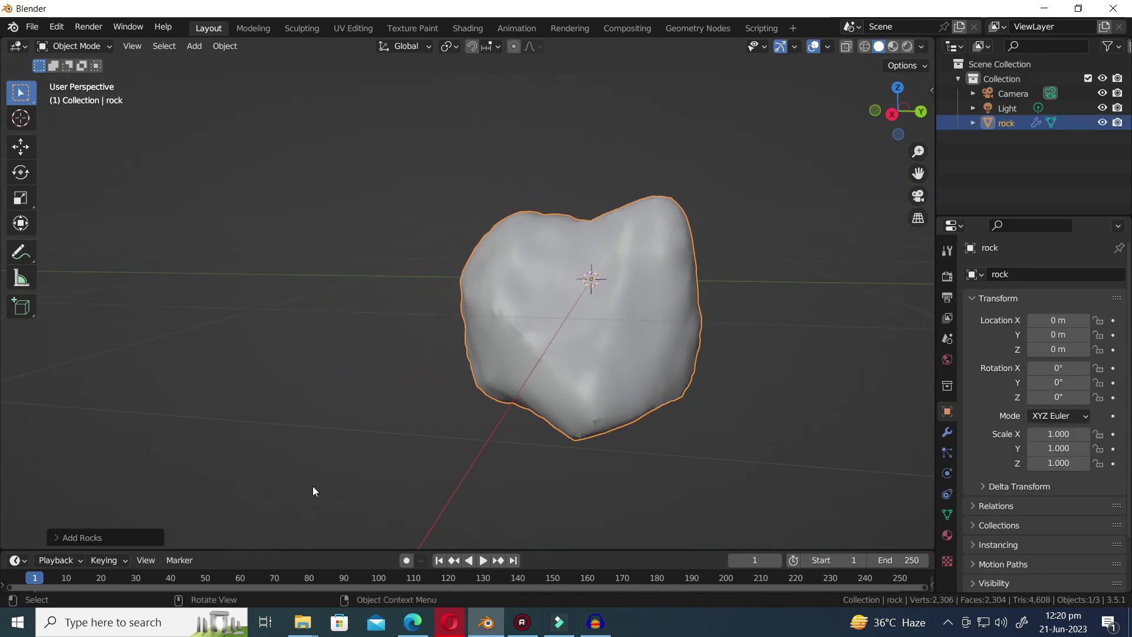
pyautogui.click(76, 534)
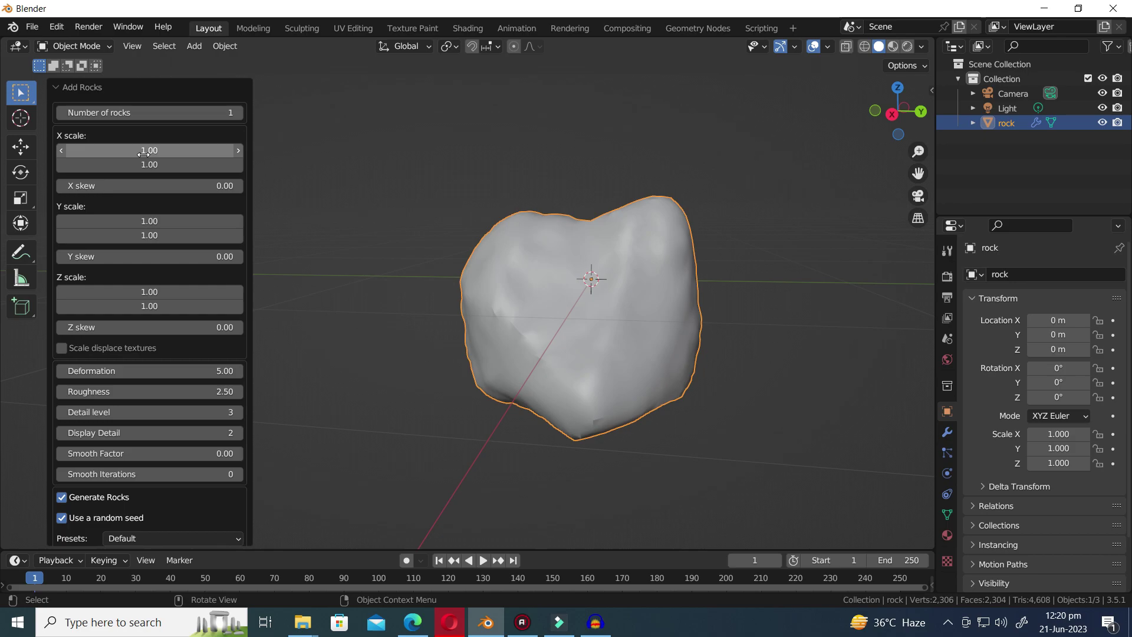
# Try raising the number of rocks to 3, and return it to 1.
pyautogui.click(239, 113)
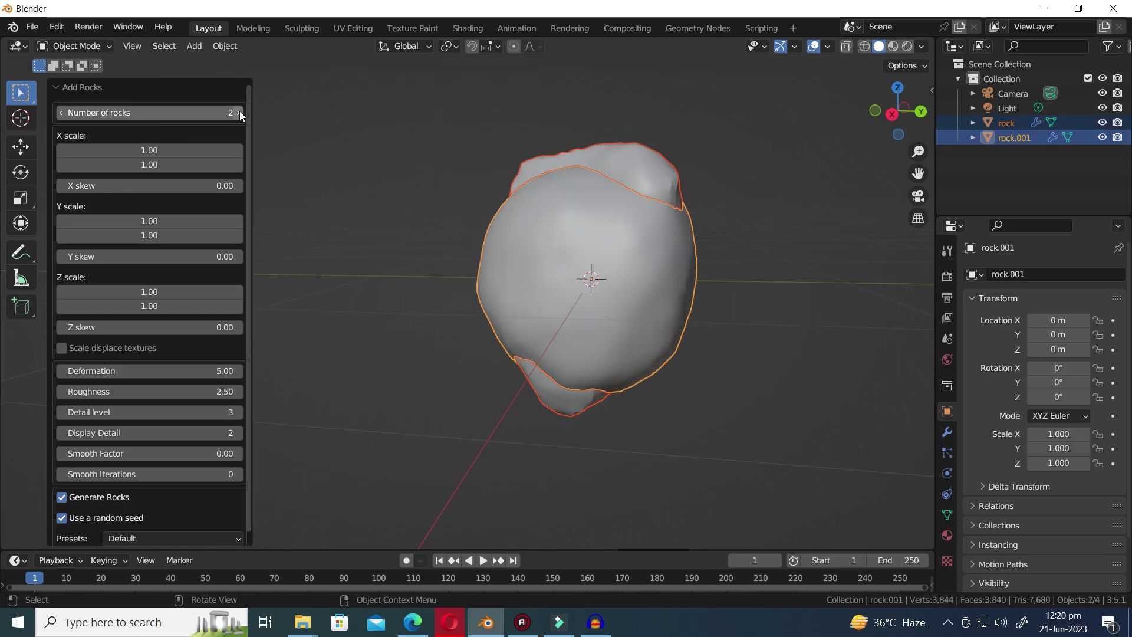
pyautogui.click(239, 114)
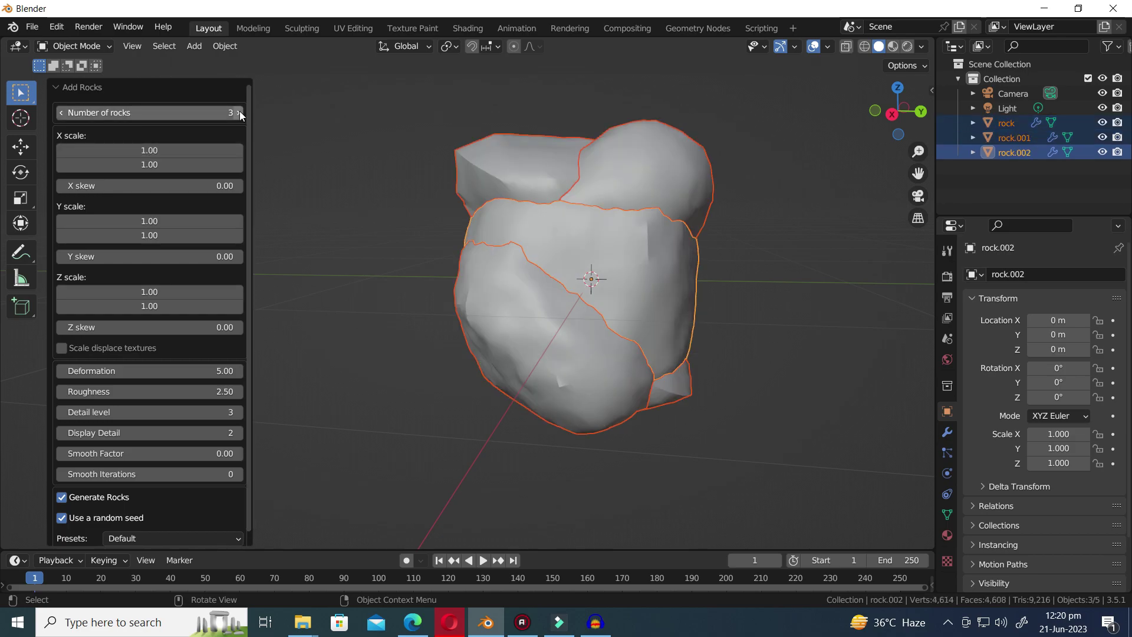
pyautogui.click(61, 113)
pyautogui.click(62, 112)
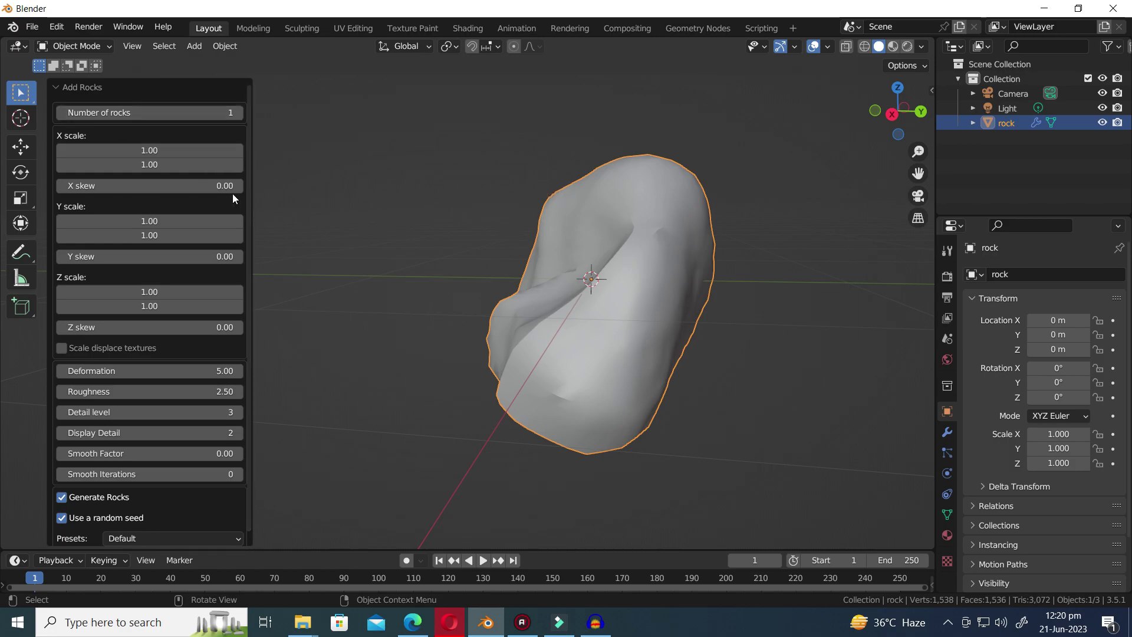
# Set both X scale values of the rock to 1.04.
pyautogui.moveTo(136, 150); pyautogui.dragTo(694, 300)
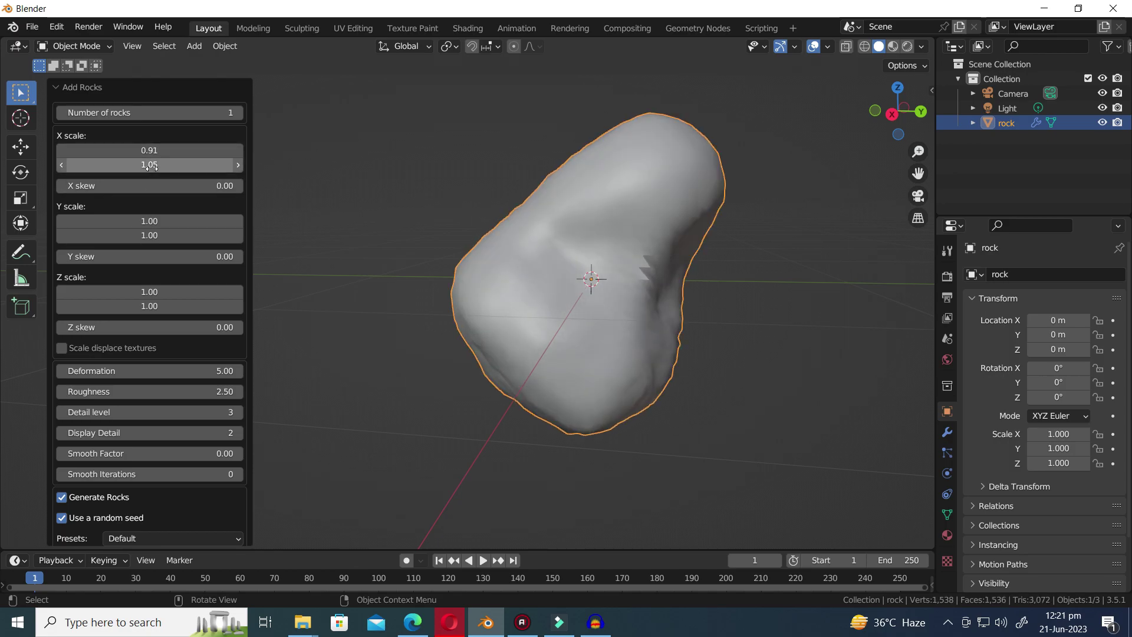
pyautogui.moveTo(150, 167)
pyautogui.mouseDown()
pyautogui.moveTo(438, 313)
pyautogui.moveTo(149, 165)
pyautogui.mouseUp()
pyautogui.moveTo(436, 312)
pyautogui.mouseDown()
pyautogui.moveTo(474, 319)
pyautogui.moveTo(451, 323)
pyautogui.mouseUp()
# Try an X skew of -0.51 and a Y skew of -0.72 on the rock, resetting each to 0.
pyautogui.moveTo(160, 187); pyautogui.dragTo(435, 339)
pyautogui.click(168, 187)
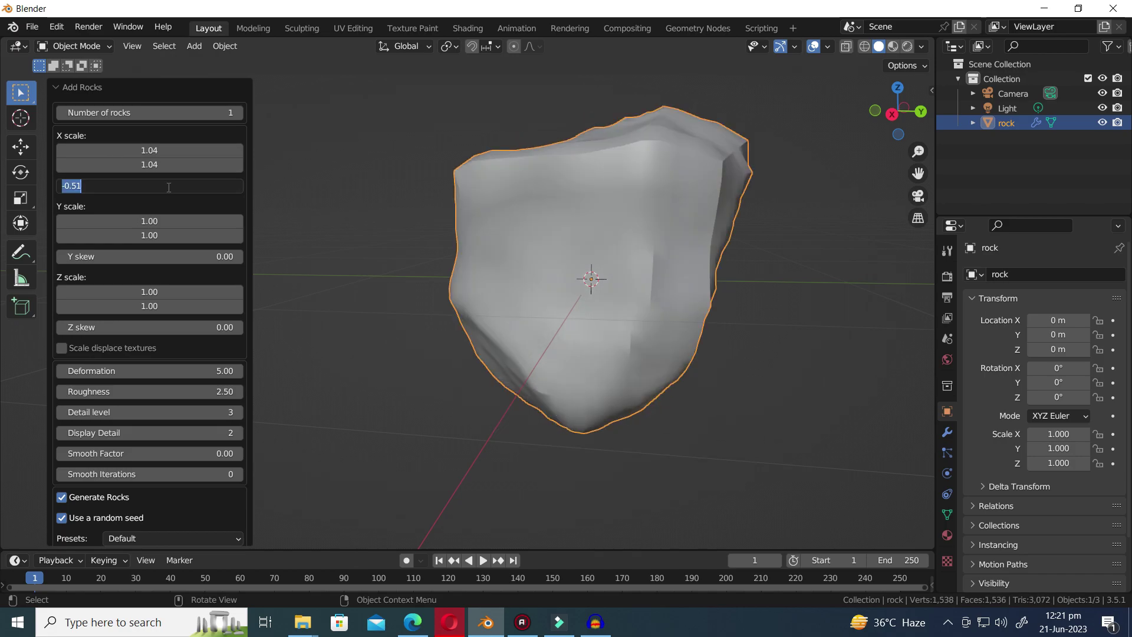
pyautogui.write('0')
pyautogui.press('Return')
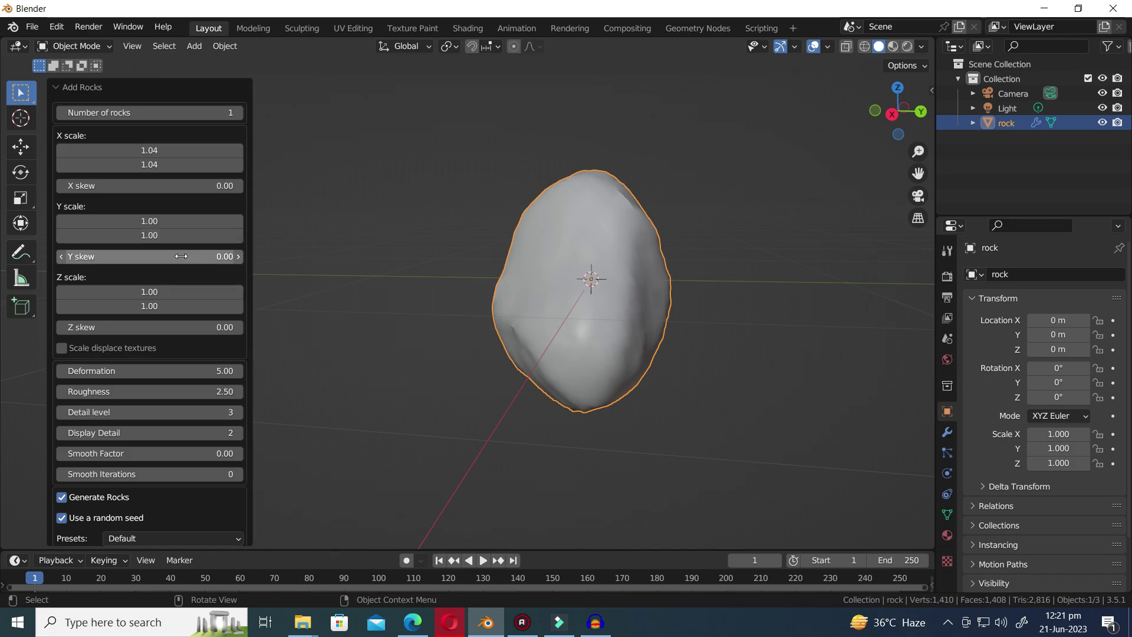
pyautogui.moveTo(181, 256); pyautogui.dragTo(456, 258)
pyautogui.click(147, 258)
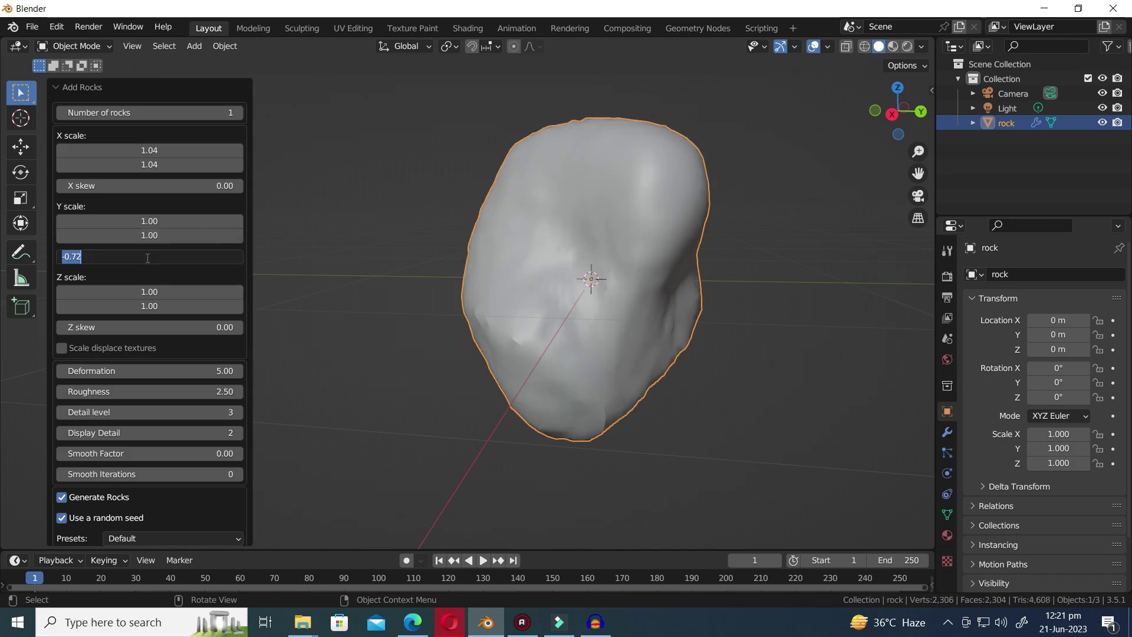
pyautogui.press('Return')
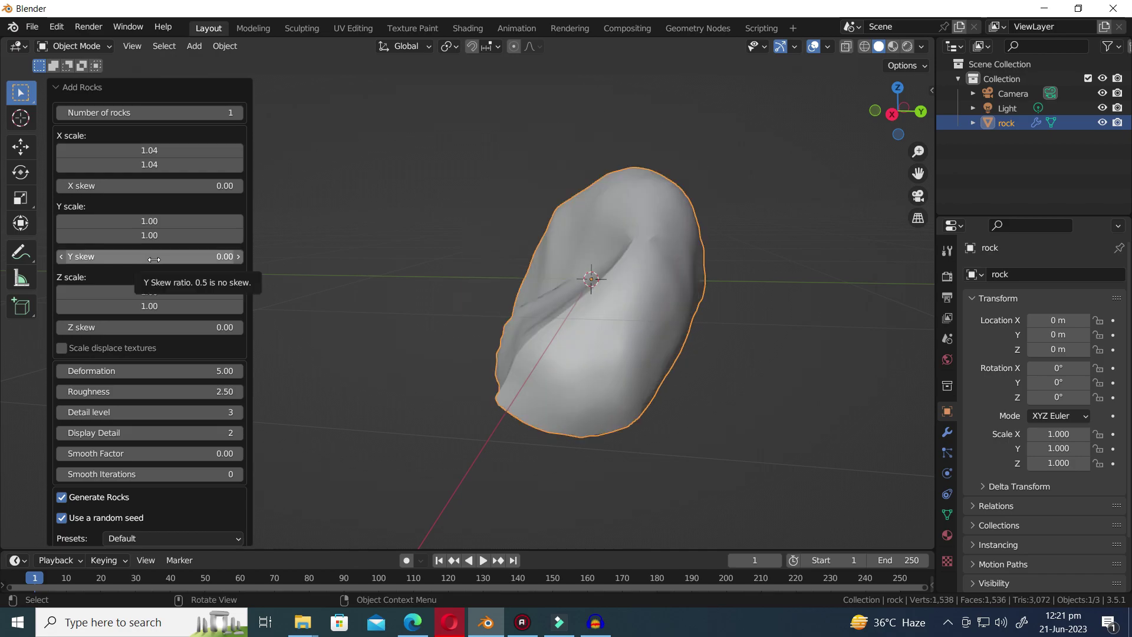
# Set the rock's deformation to 3.63 and its roughness to 1.57.
pyautogui.moveTo(147, 371); pyautogui.dragTo(666, 246)
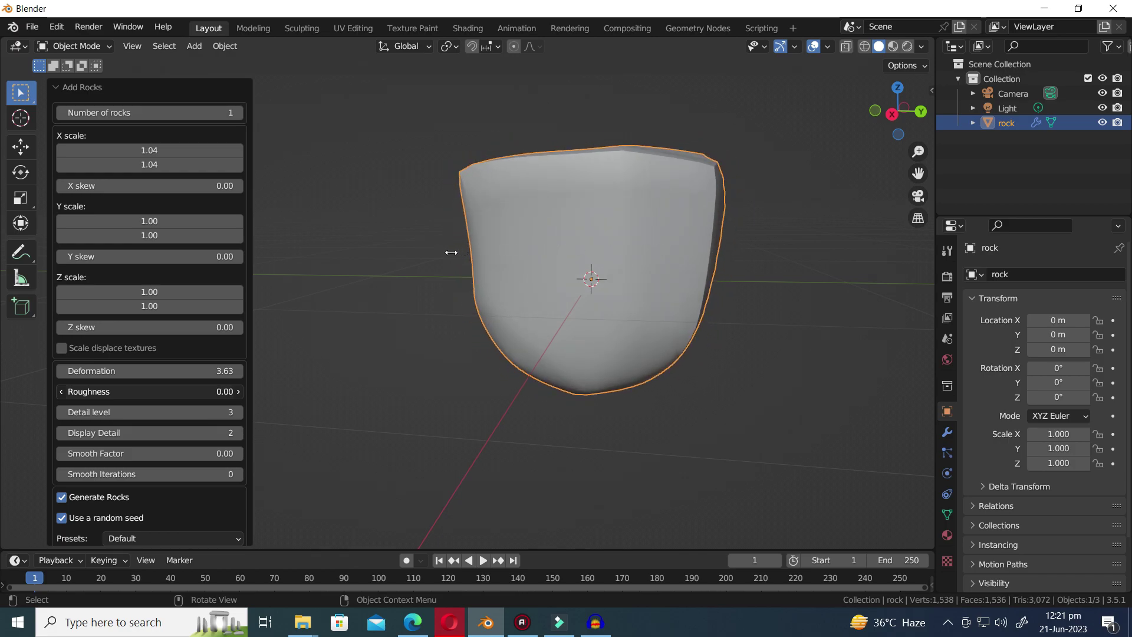
pyautogui.moveTo(451, 253); pyautogui.dragTo(649, 265)
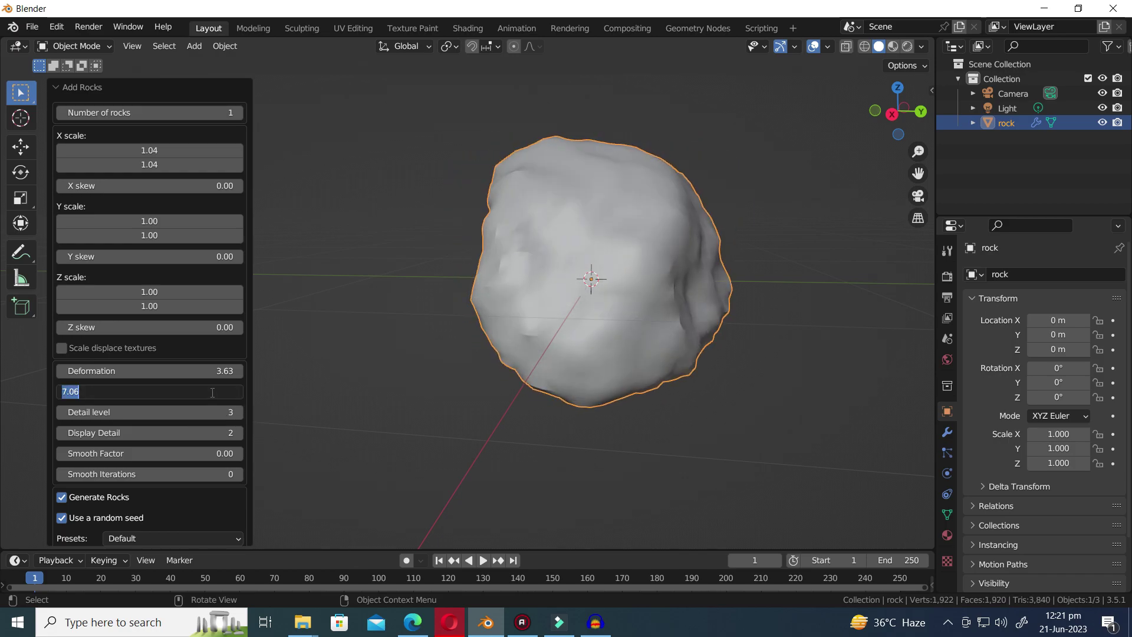
pyautogui.press('Return')
pyautogui.click(61, 392)
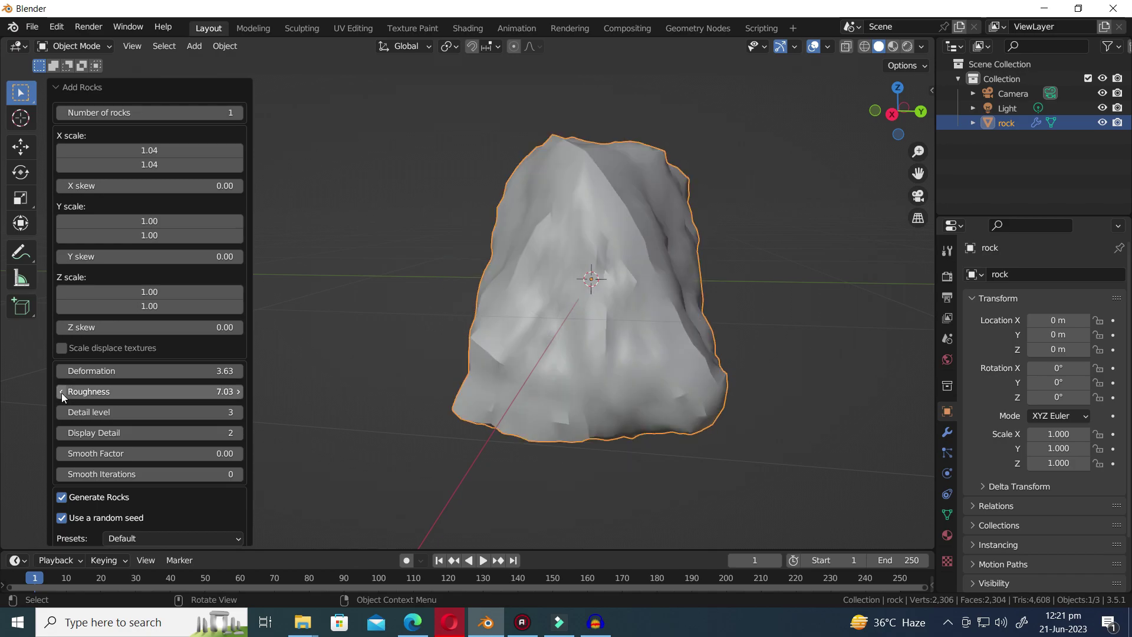
pyautogui.moveTo(61, 393); pyautogui.dragTo(593, 247)
# Raise the rock's detail level to 4, display detail to 3 and smooth iterations to 2.
pyautogui.click(239, 412)
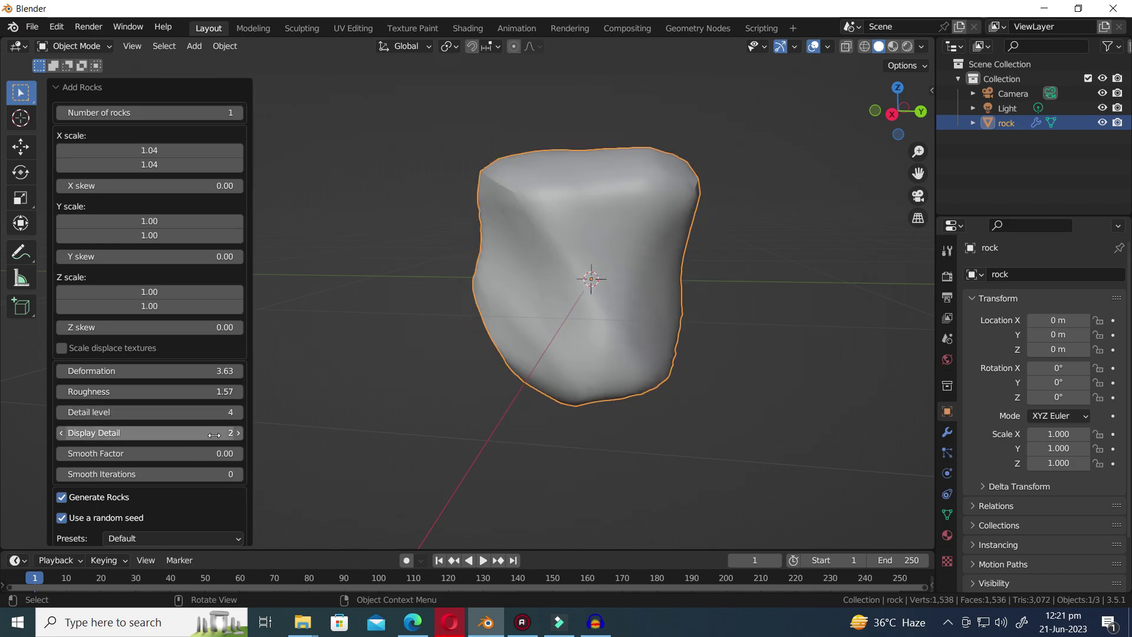
pyautogui.click(238, 432)
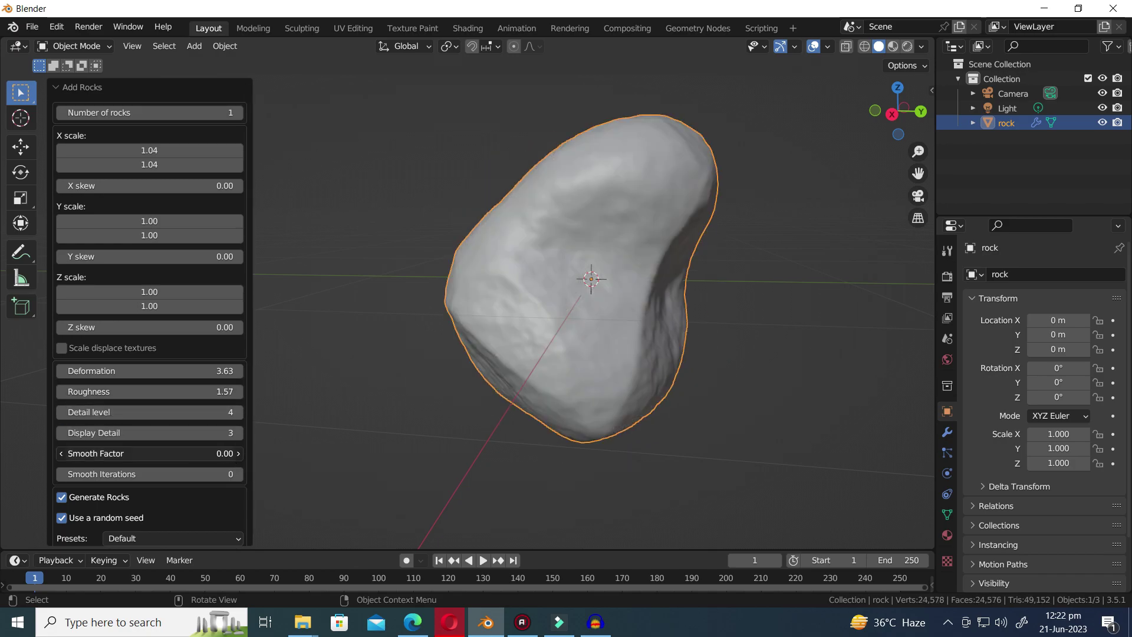
pyautogui.click(240, 475)
pyautogui.click(239, 474)
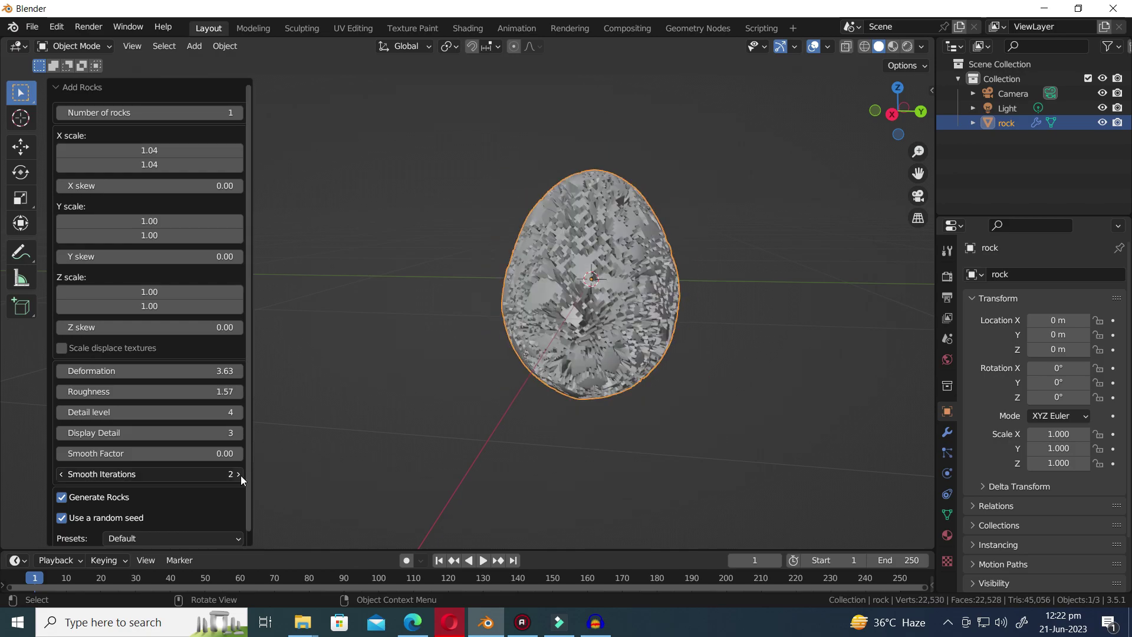
# Apply the Fake Ocean preset to the generated rock and view the whole surface from above.
pyautogui.scroll(-1, 177, 519)
pyautogui.click(177, 529)
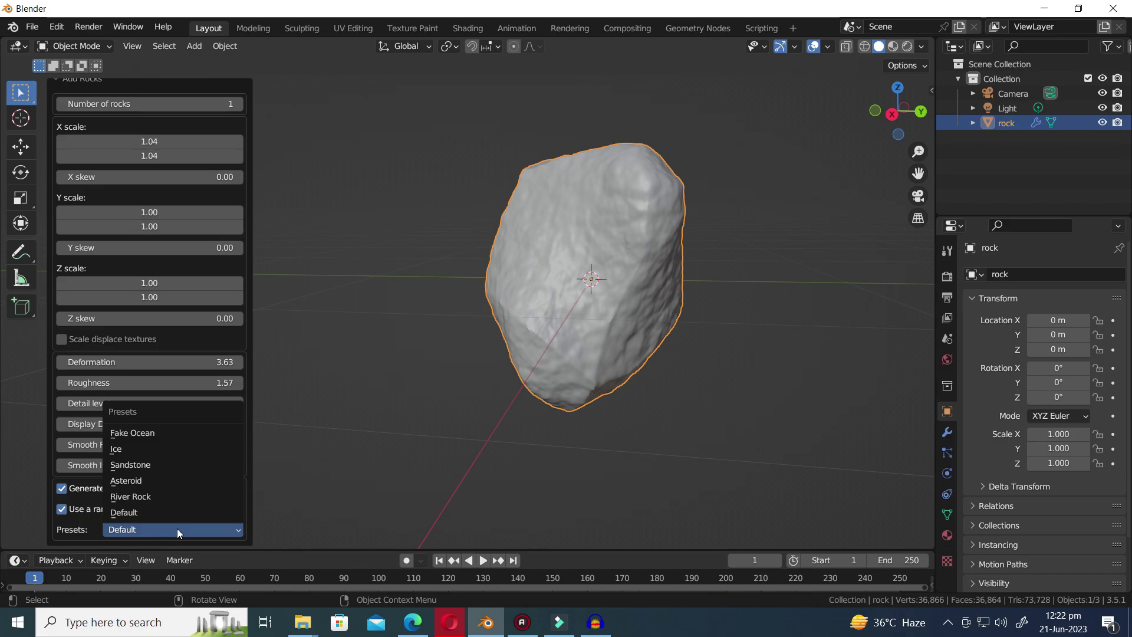
pyautogui.click(144, 433)
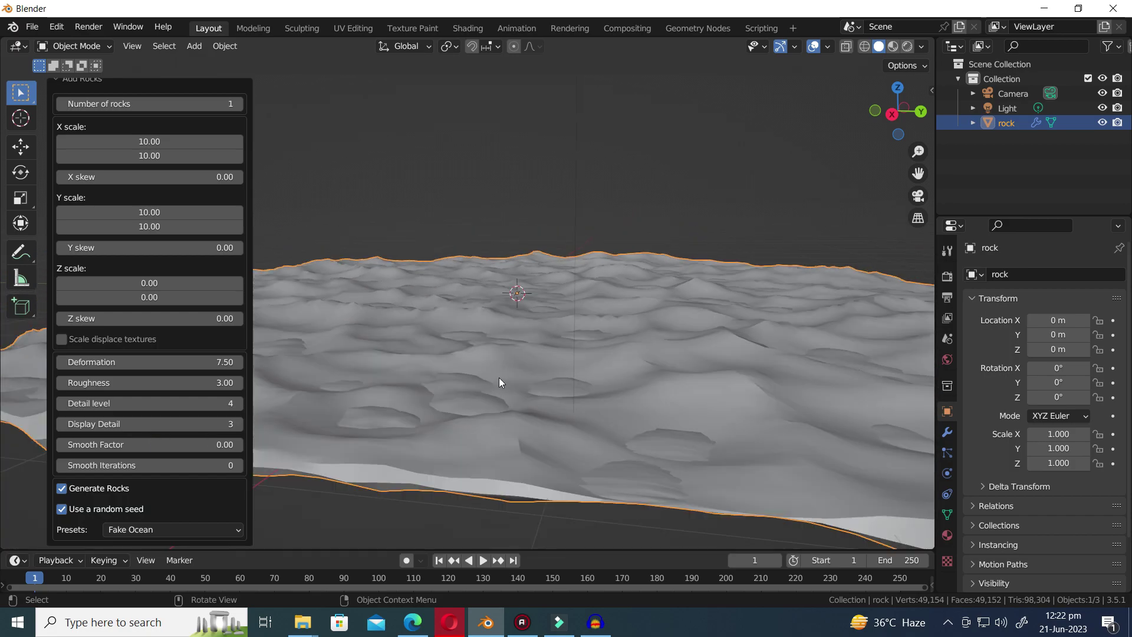
pyautogui.moveTo(572, 337); pyautogui.dragTo(572, 361, button='middle')
pyautogui.scroll(-2, 587, 372)
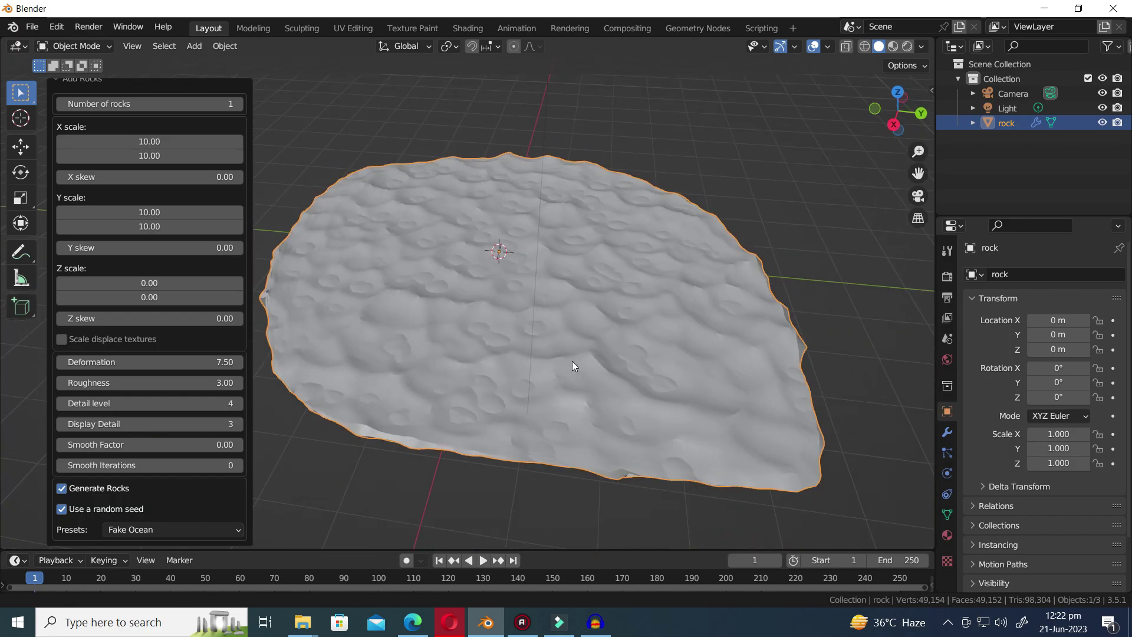
# Show the rock's modifier stack and collapse its two Subdivision modifiers and the Displace modifiers below them.
pyautogui.click(782, 330)
pyautogui.click(949, 434)
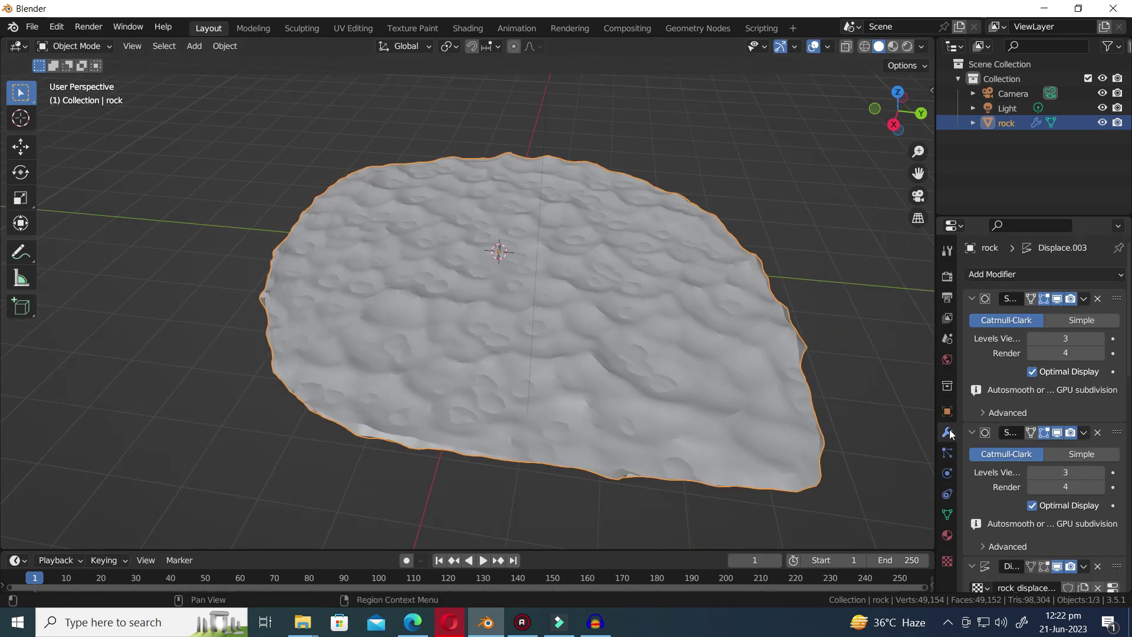
pyautogui.click(972, 299)
pyautogui.click(972, 318)
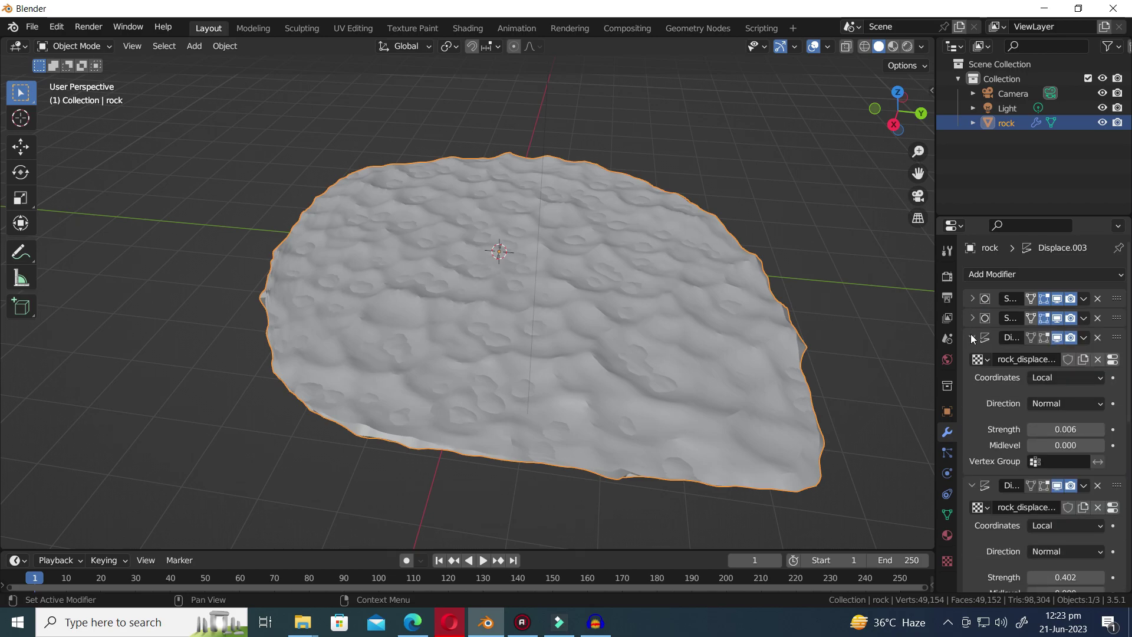
pyautogui.click(972, 338)
pyautogui.click(972, 357)
pyautogui.click(972, 376)
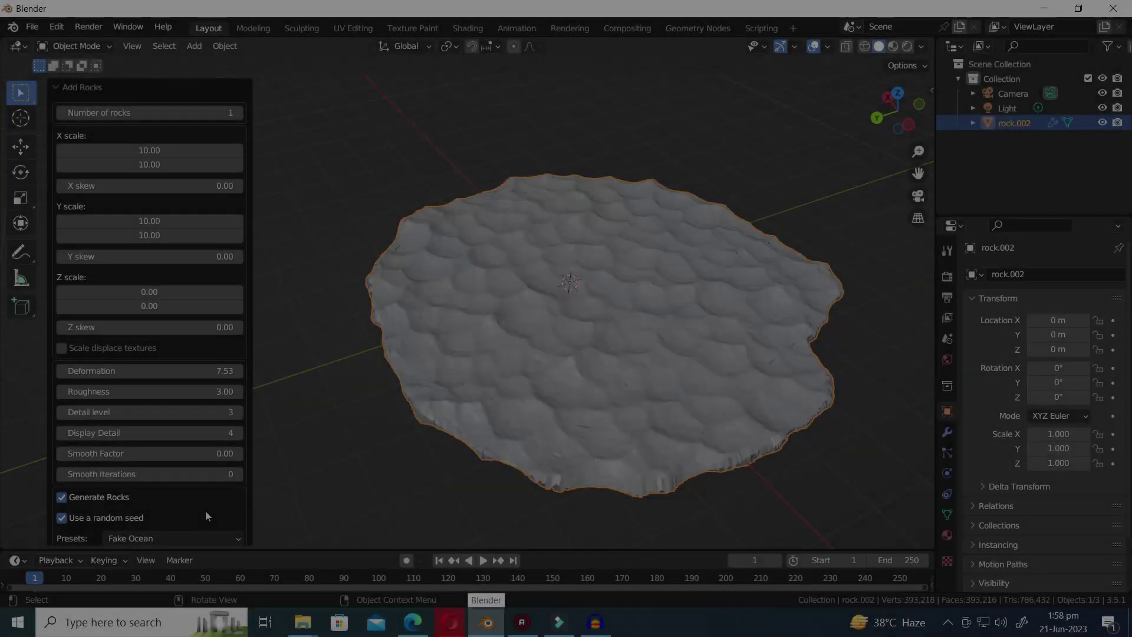
# Apply the Ice preset to the generated rock and set its deformation to 5.06.
pyautogui.click(213, 538)
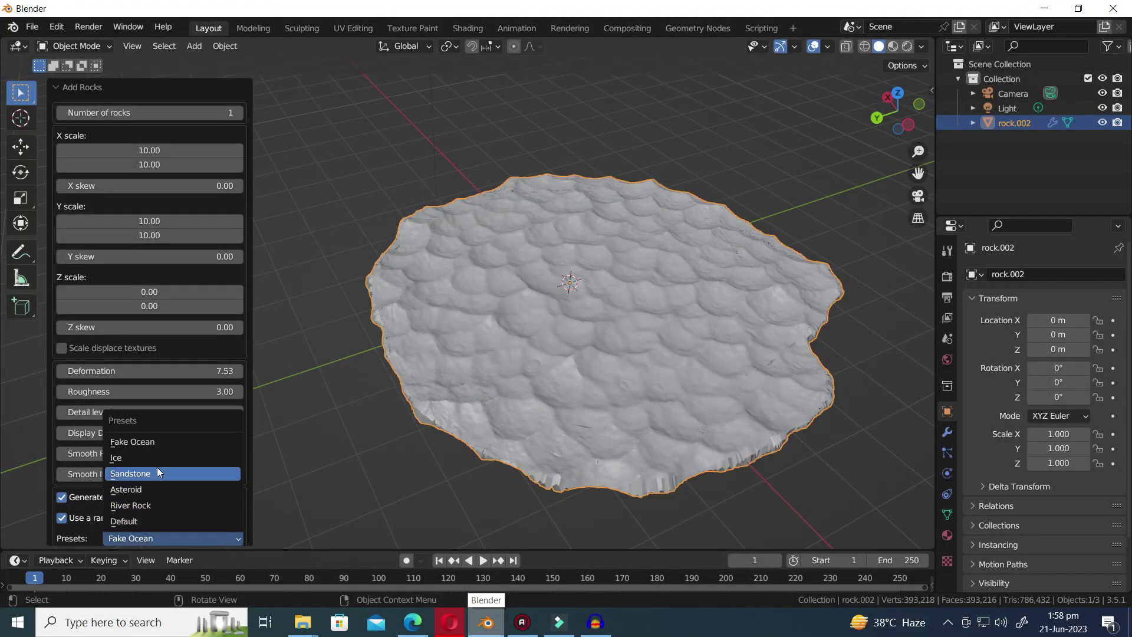
pyautogui.click(148, 459)
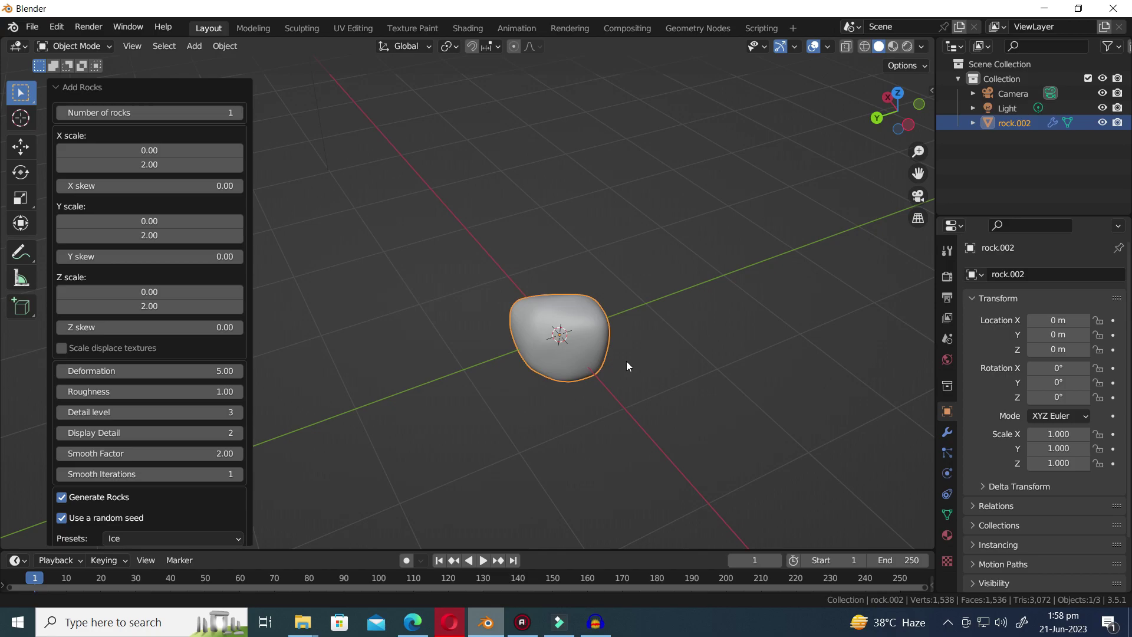
pyautogui.scroll(5, 616, 369)
pyautogui.scroll(-4, 602, 389)
pyautogui.moveTo(603, 389); pyautogui.dragTo(555, 390, button='middle')
pyautogui.click(239, 371)
pyautogui.click(239, 369)
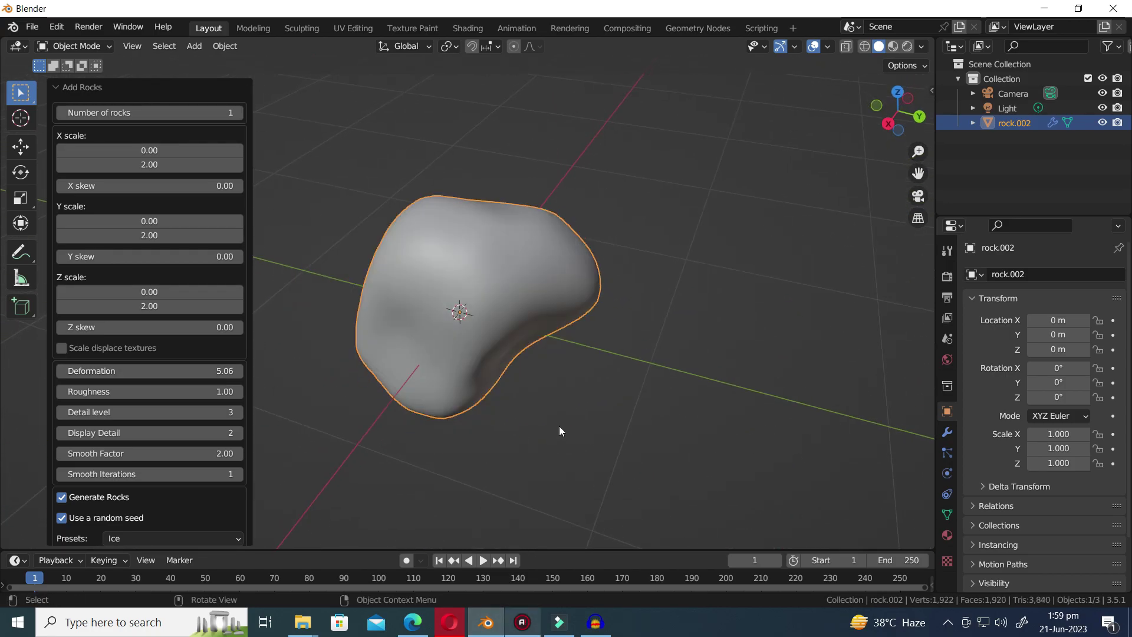
# Apply the Sandstone preset to the generated rock and set its deformation to 0.56.
pyautogui.click(220, 539)
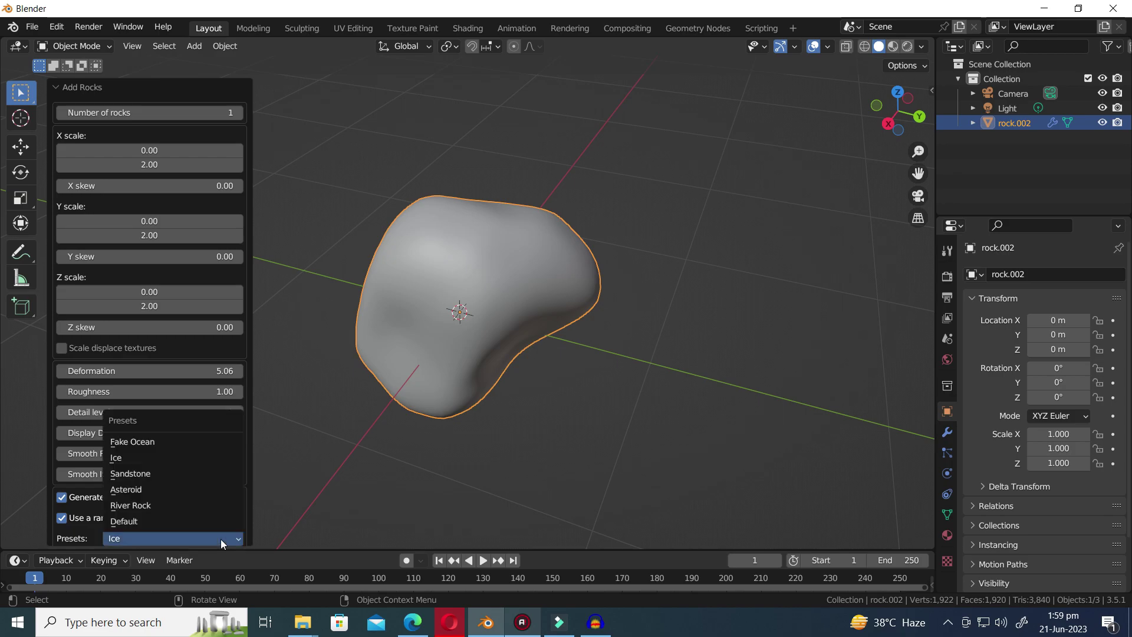
pyautogui.click(177, 473)
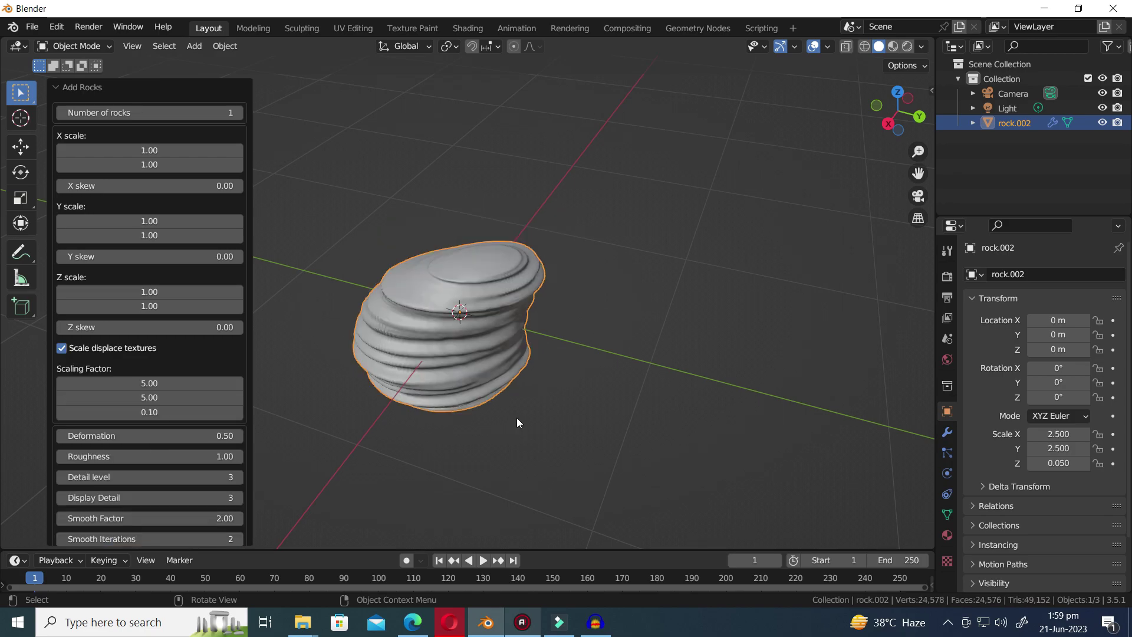
pyautogui.scroll(4, 517, 417)
pyautogui.scroll(-4, 517, 421)
pyautogui.moveTo(480, 405); pyautogui.dragTo(408, 407, button='middle')
pyautogui.click(238, 436)
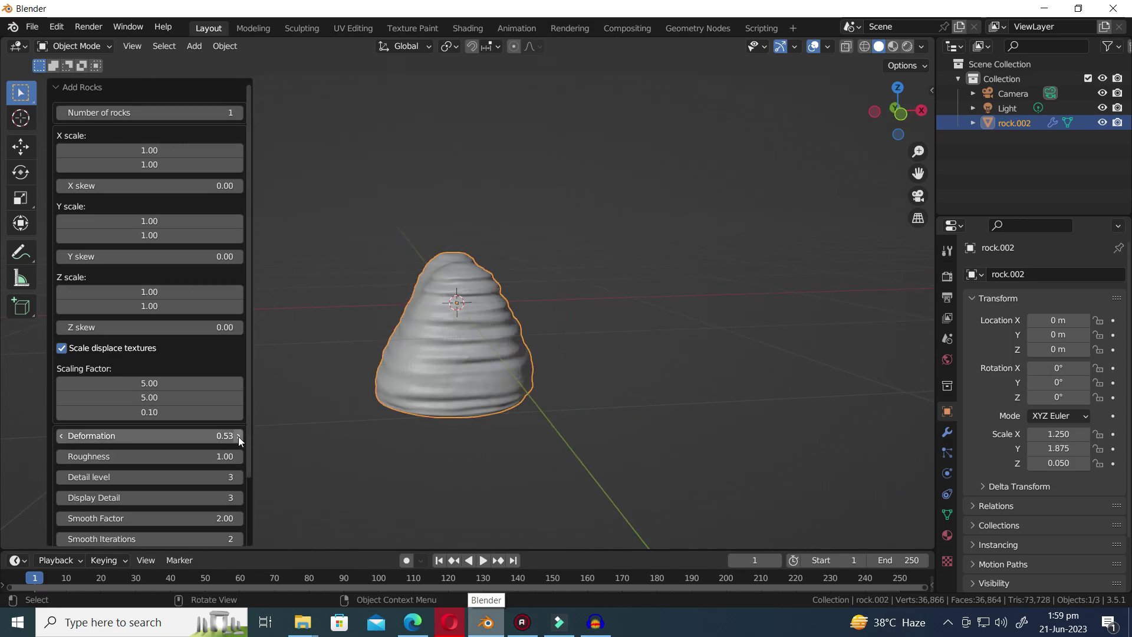
pyautogui.click(238, 436)
pyautogui.moveTo(453, 385); pyautogui.dragTo(749, 455, button='middle')
# Apply the Asteroid preset to the rock, with display detail 4 and deformation 7.53.
pyautogui.scroll(-3, 212, 497)
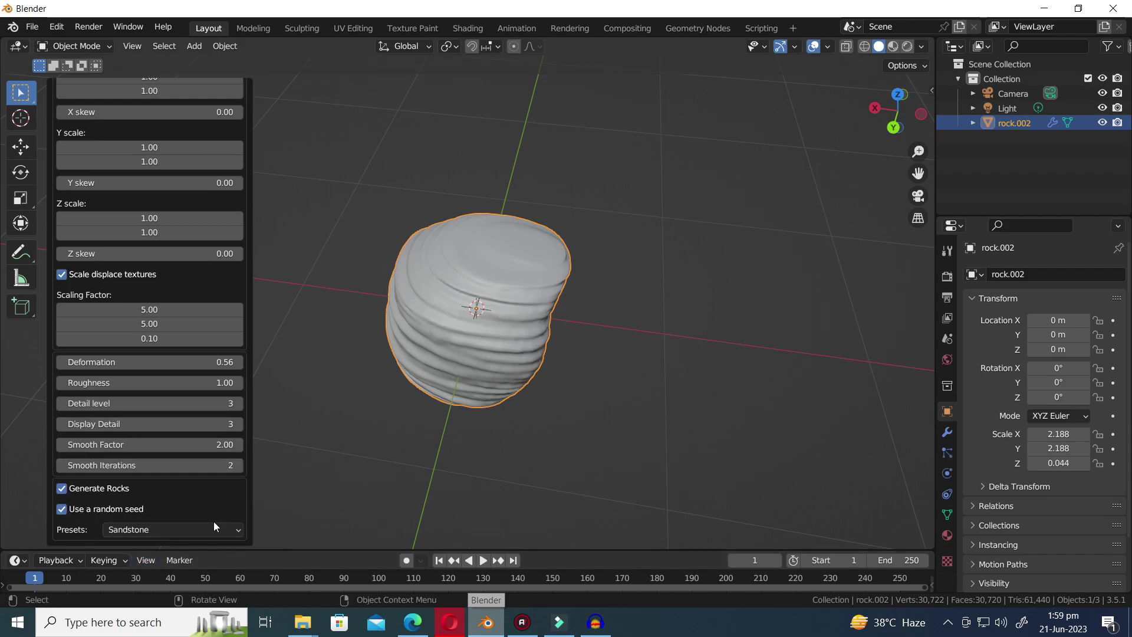
pyautogui.click(215, 530)
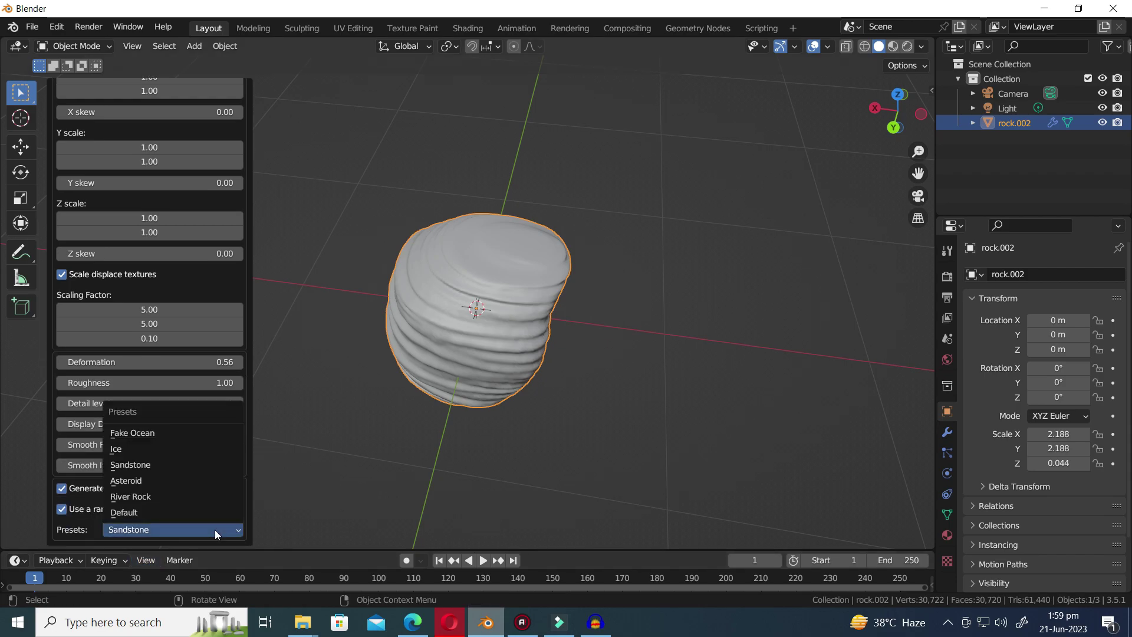
pyautogui.click(170, 480)
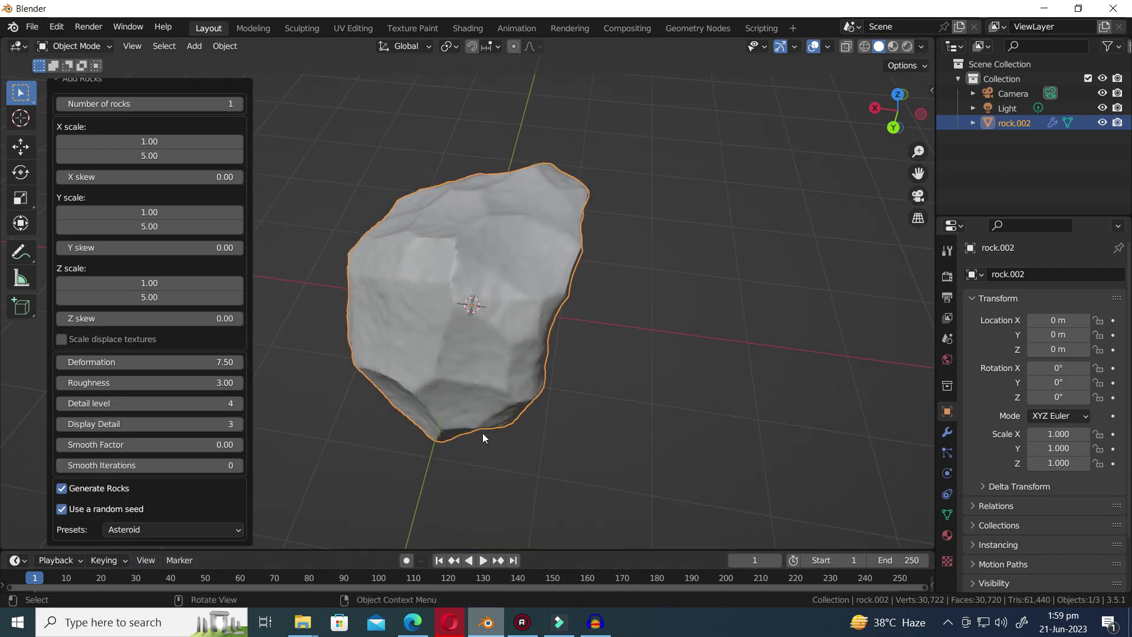
pyautogui.click(239, 425)
pyautogui.scroll(3, 533, 472)
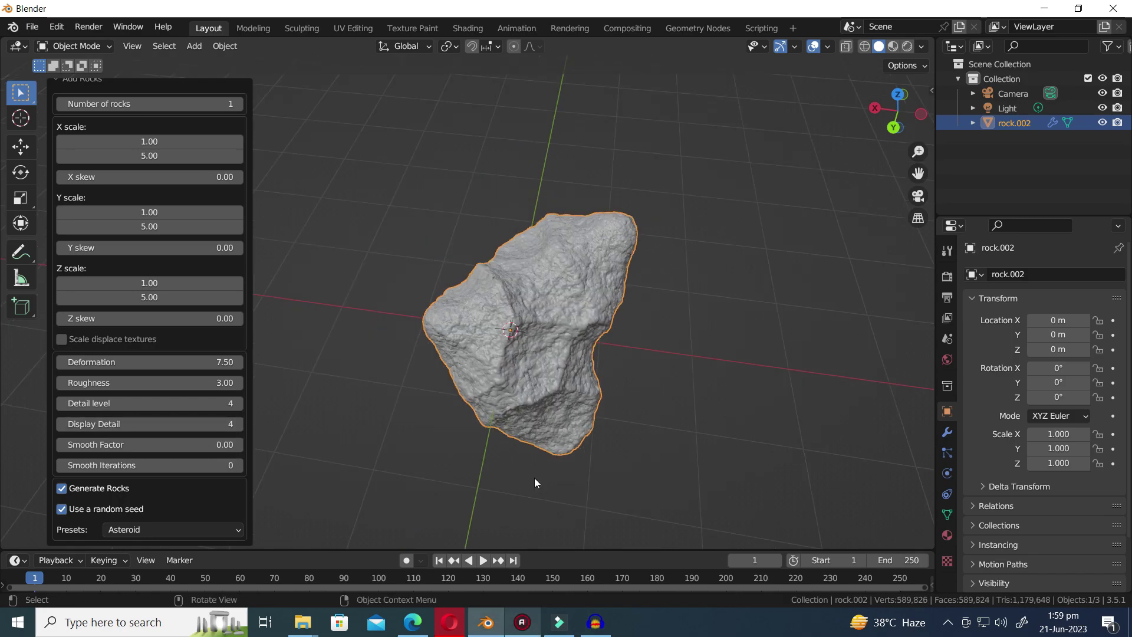
pyautogui.moveTo(241, 361); pyautogui.dragTo(247, 361)
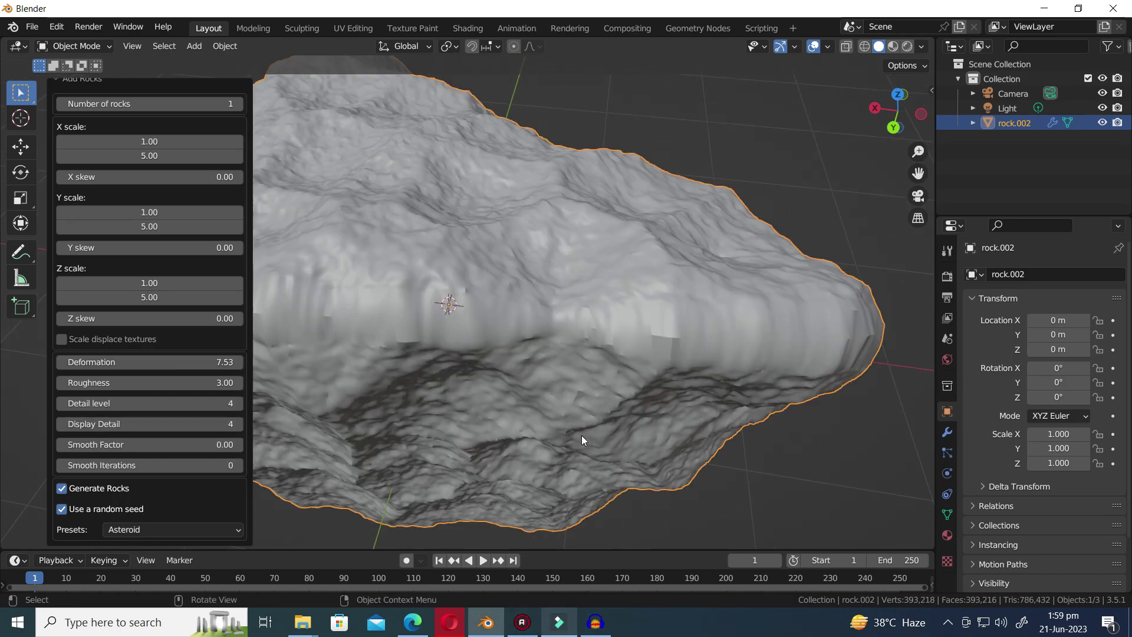
pyautogui.moveTo(582, 435); pyautogui.dragTo(593, 378, button='middle')
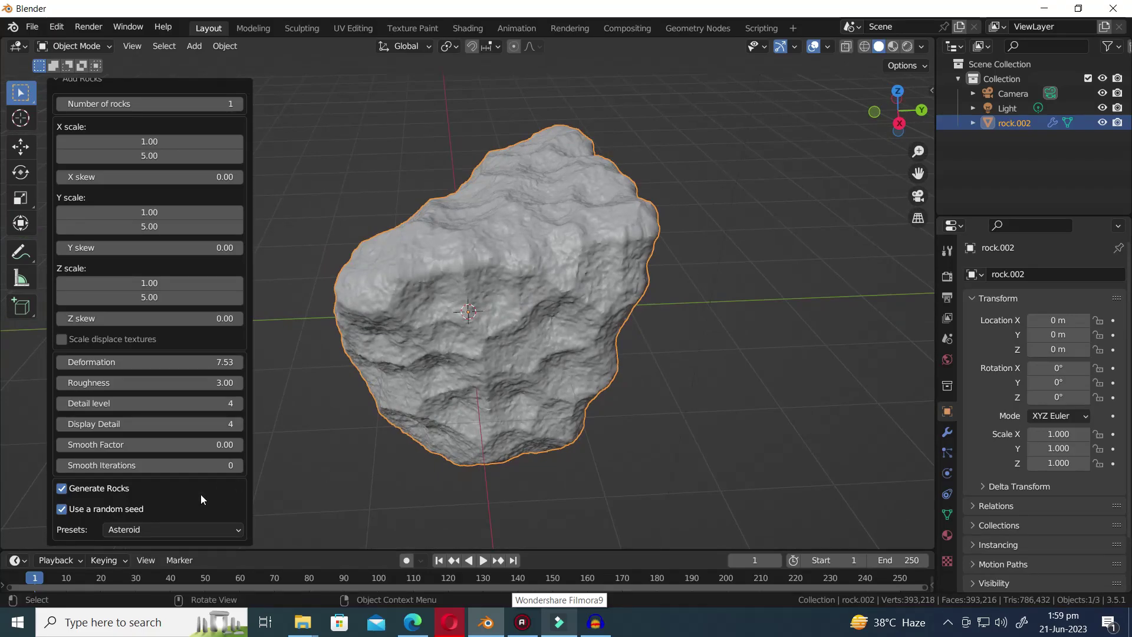
# Apply the River Rock preset to the generated rock and raise its display detail.
pyautogui.click(203, 529)
pyautogui.click(175, 497)
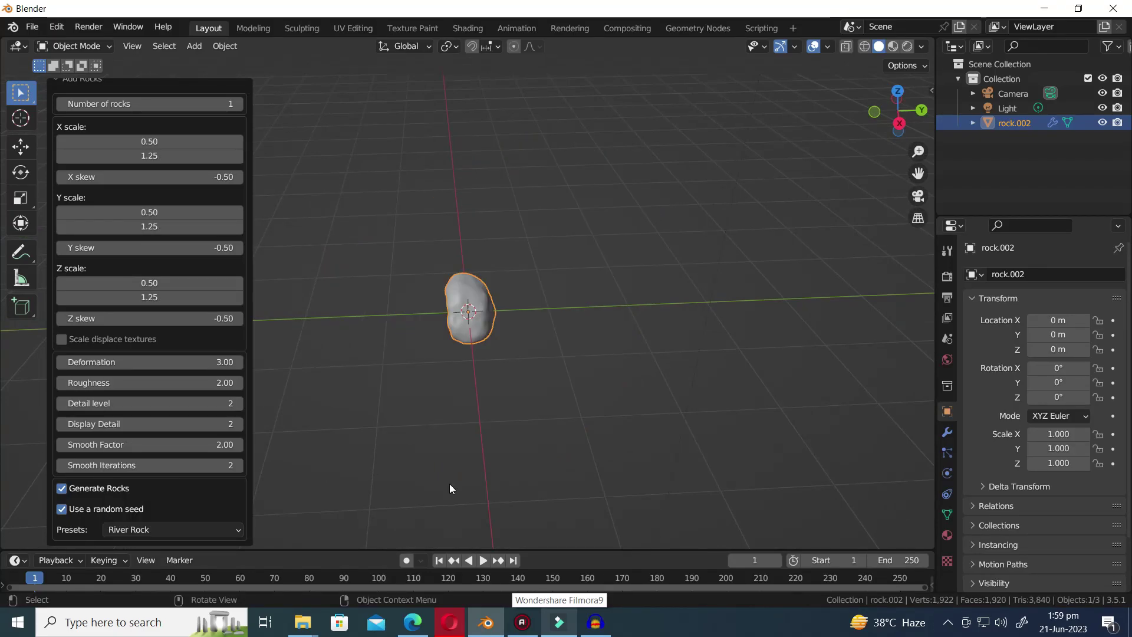
pyautogui.scroll(4, 425, 376)
pyautogui.moveTo(426, 376); pyautogui.dragTo(375, 396, button='middle')
pyautogui.scroll(4, 375, 397)
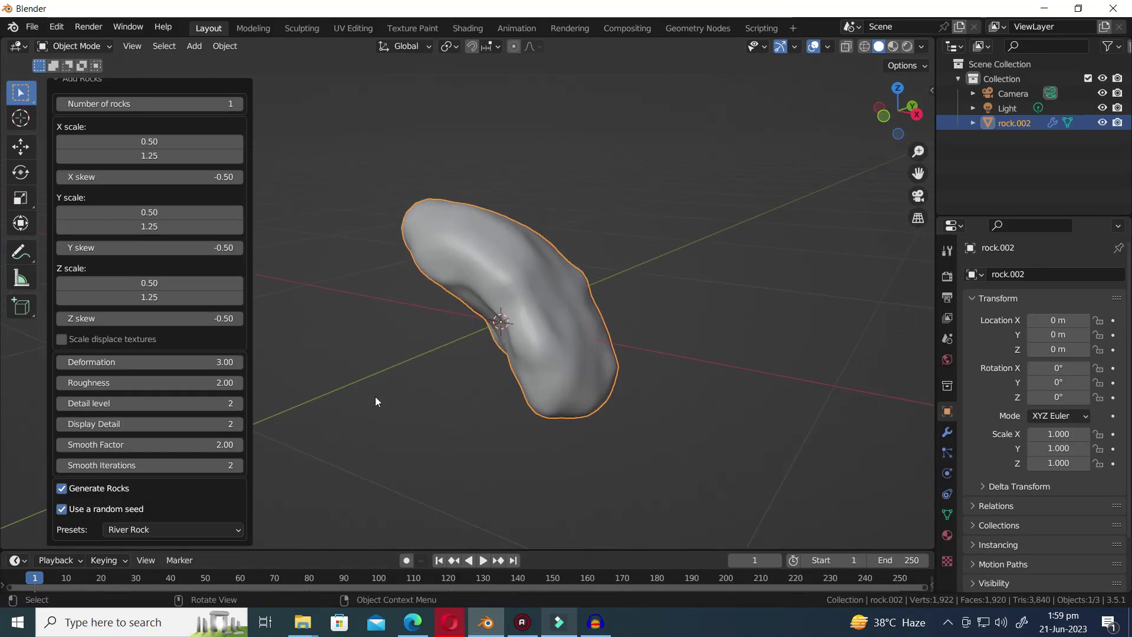
pyautogui.click(238, 422)
pyautogui.click(238, 422)
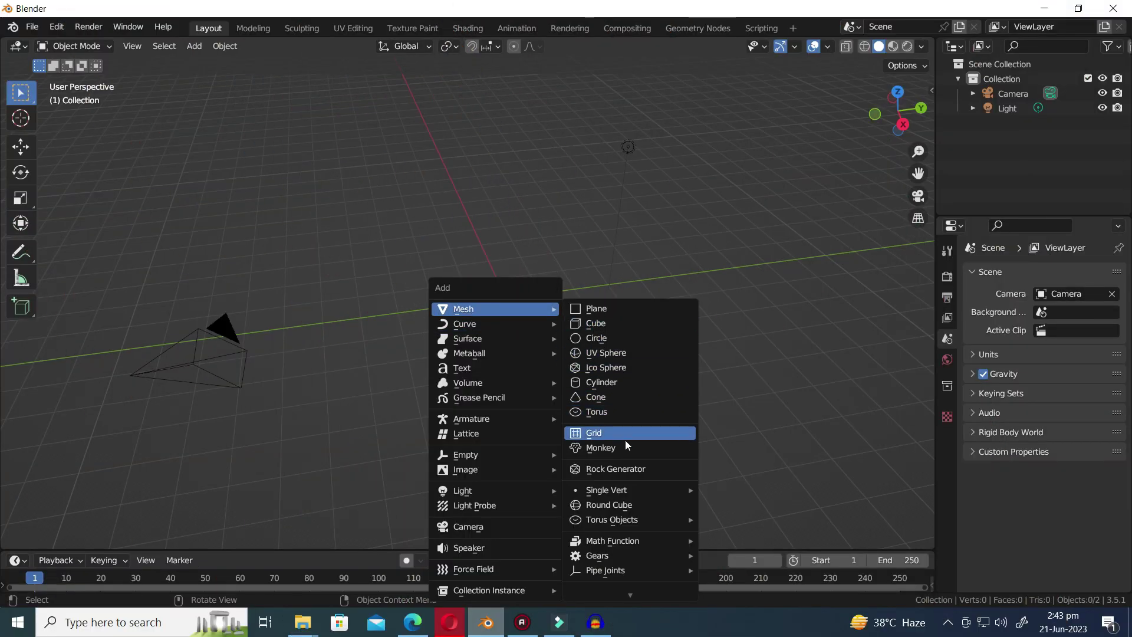
# Add a Round Cube mesh at the world origin and apply the Capsule preset to it.
pyautogui.click(622, 503)
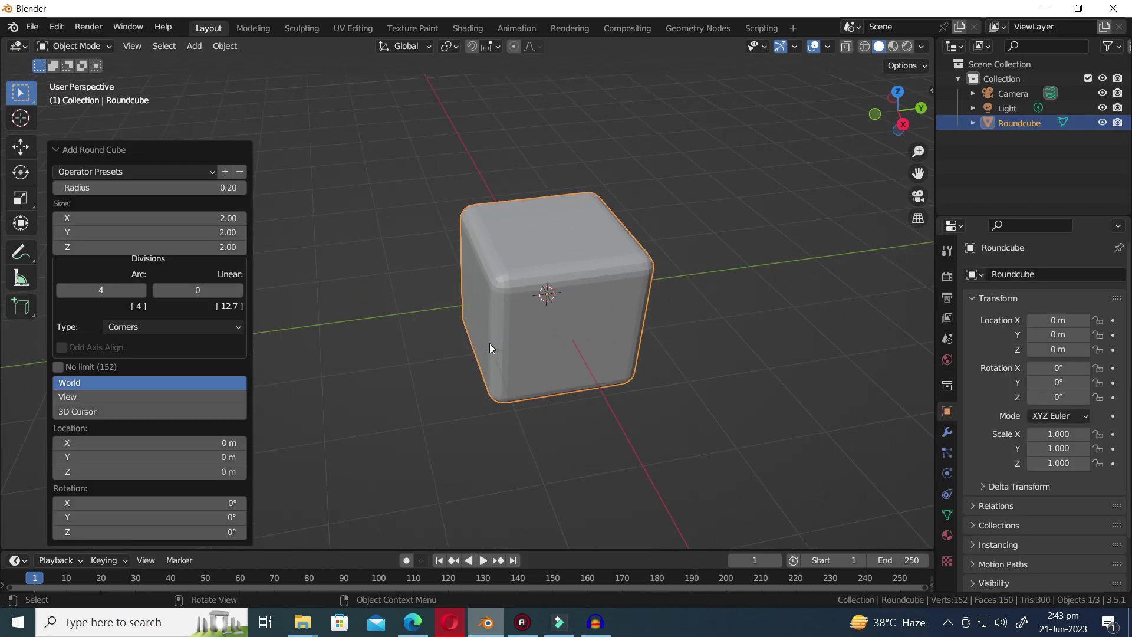
pyautogui.scroll(3, 489, 348)
pyautogui.click(129, 171)
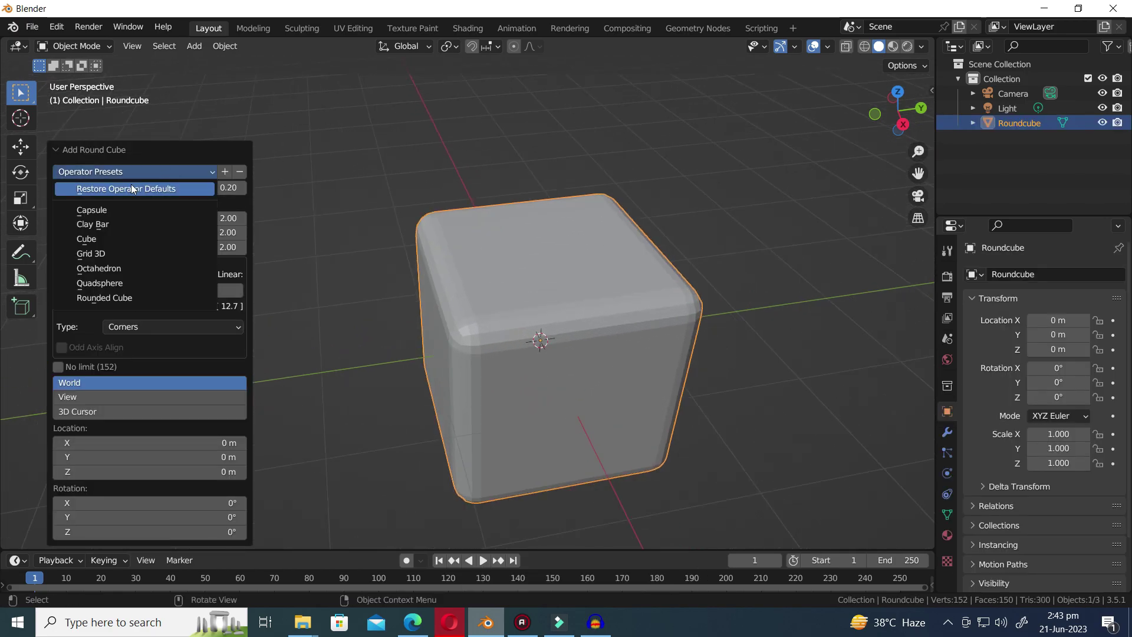
pyautogui.click(94, 210)
pyautogui.moveTo(604, 304); pyautogui.dragTo(576, 261, button='middle')
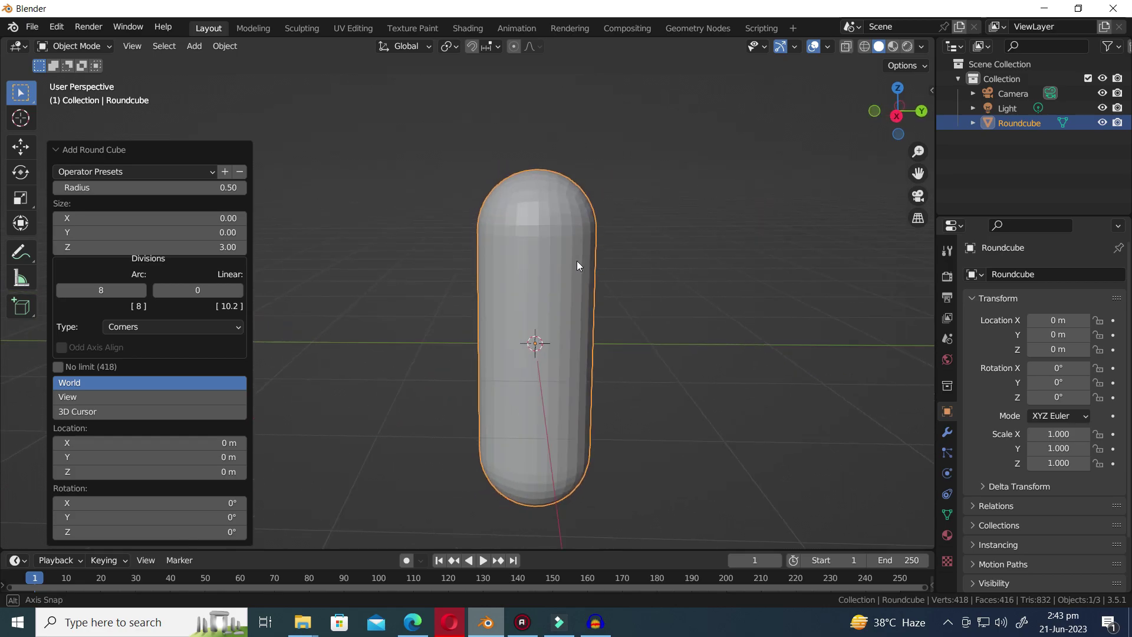
# Apply the Clay Bar preset to the round cube, followed by the Cube preset.
pyautogui.click(172, 171)
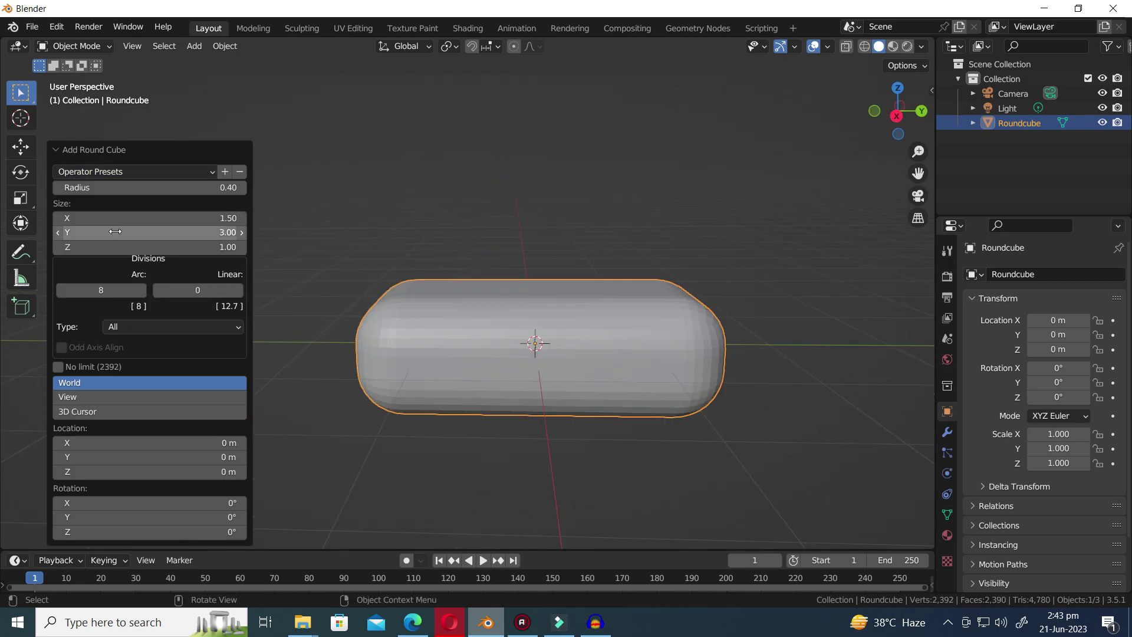
pyautogui.moveTo(630, 247); pyautogui.dragTo(654, 331, button='middle')
pyautogui.click(186, 169)
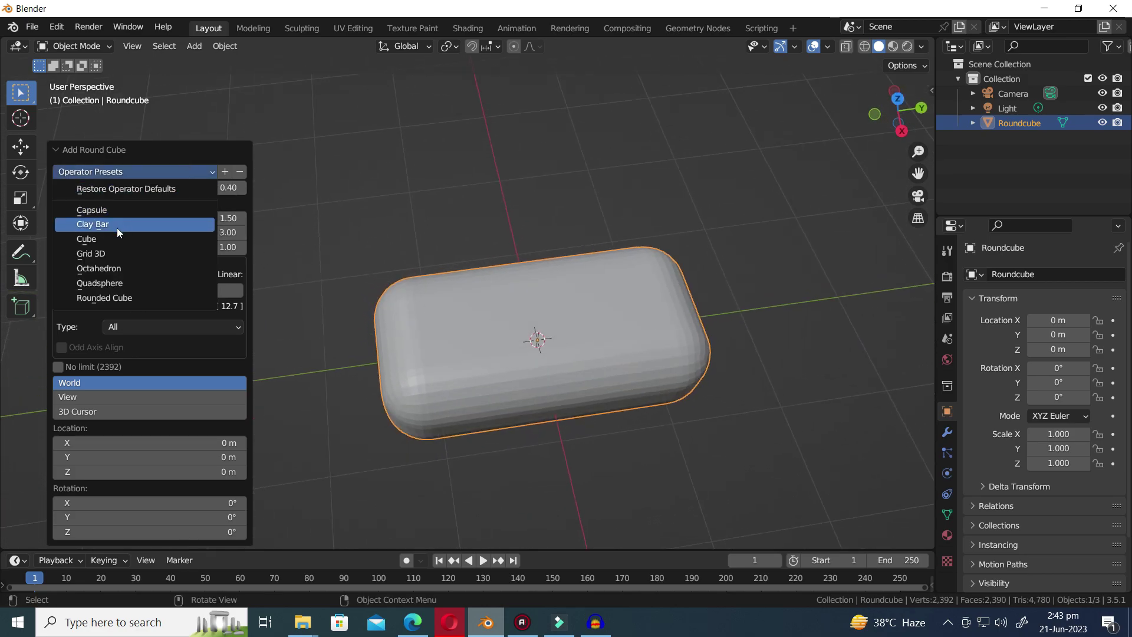
pyautogui.click(109, 243)
# Apply the Grid 3D preset to the round cube, followed by the Octahedron preset.
pyautogui.click(157, 172)
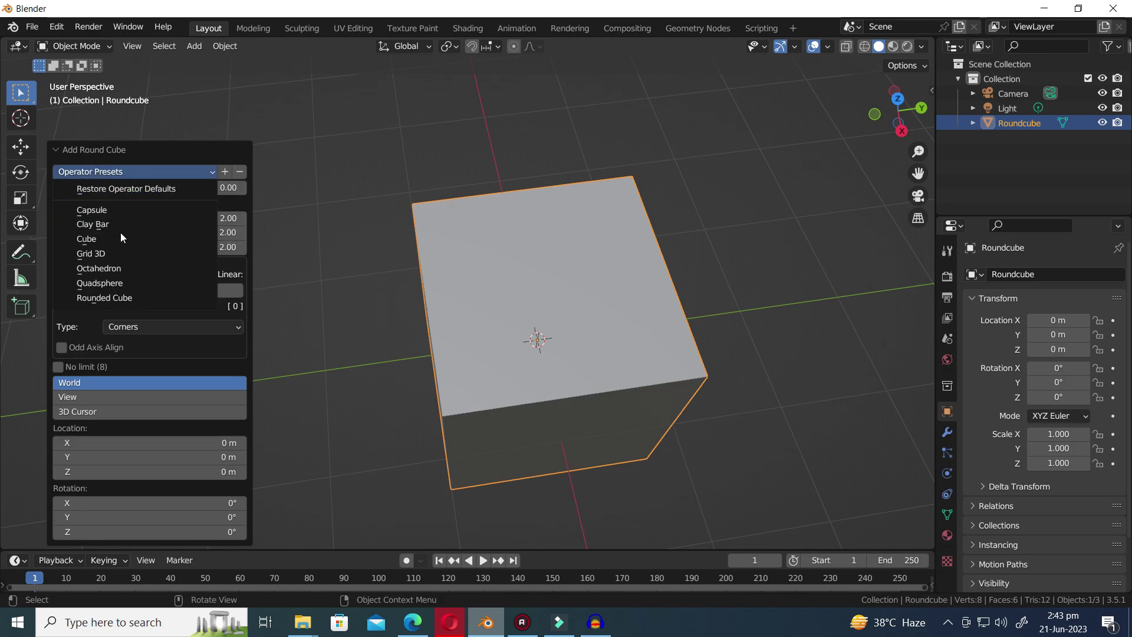
pyautogui.click(116, 252)
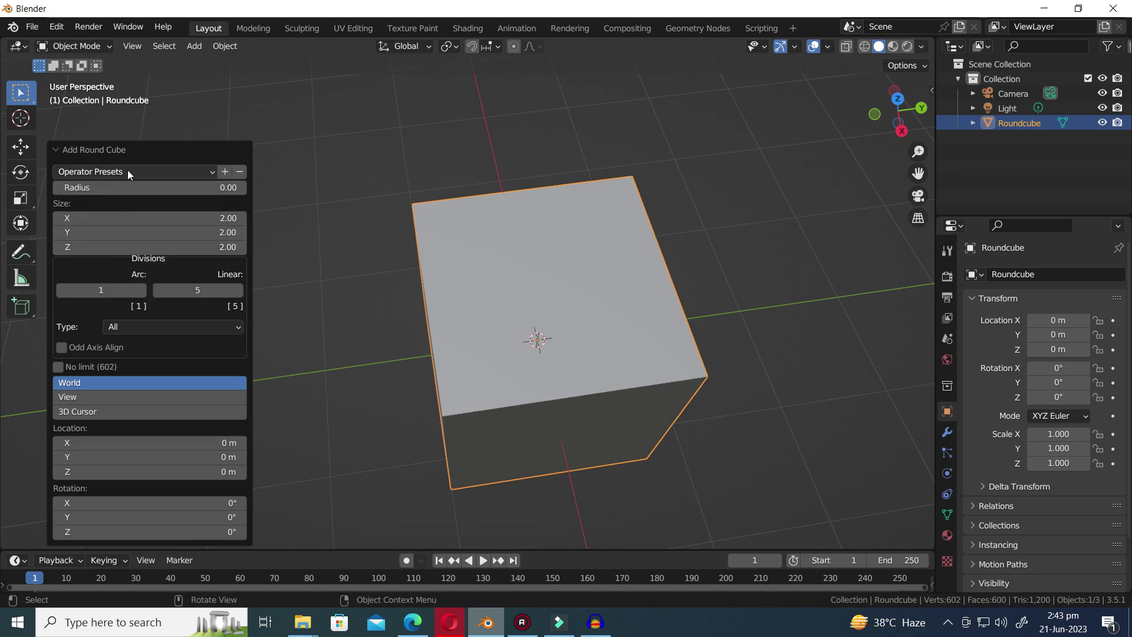
pyautogui.click(127, 172)
pyautogui.click(118, 267)
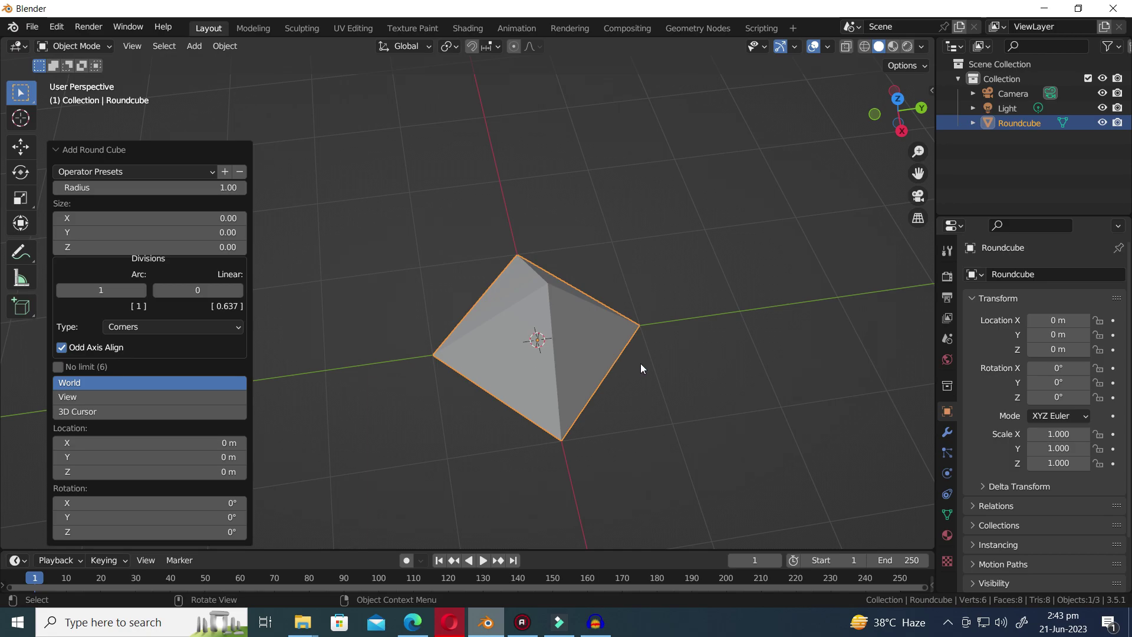
# Try higher arc divisions on the octahedron, returning them to 1.
pyautogui.moveTo(645, 286); pyautogui.dragTo(625, 361, button='middle')
pyautogui.click(143, 291)
pyautogui.click(142, 291)
pyautogui.click(142, 291)
pyautogui.moveTo(113, 289); pyautogui.dragTo(95, 290)
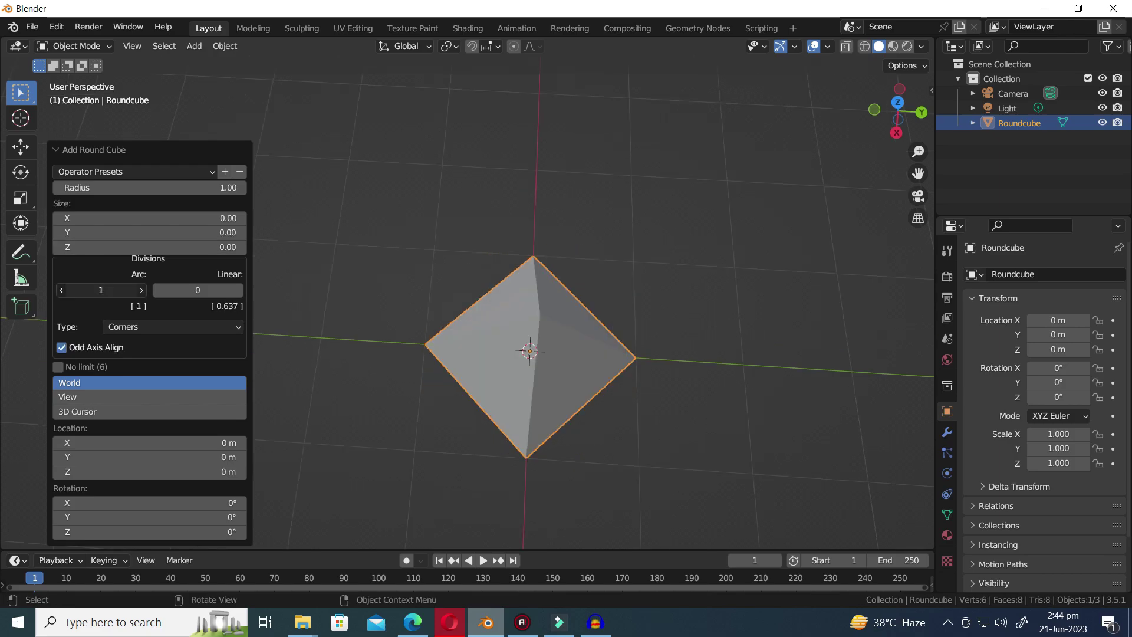
pyautogui.moveTo(342, 317); pyautogui.dragTo(494, 278, button='middle')
# Apply the Quadsphere preset to the round cube and view the sphere from the side.
pyautogui.click(169, 171)
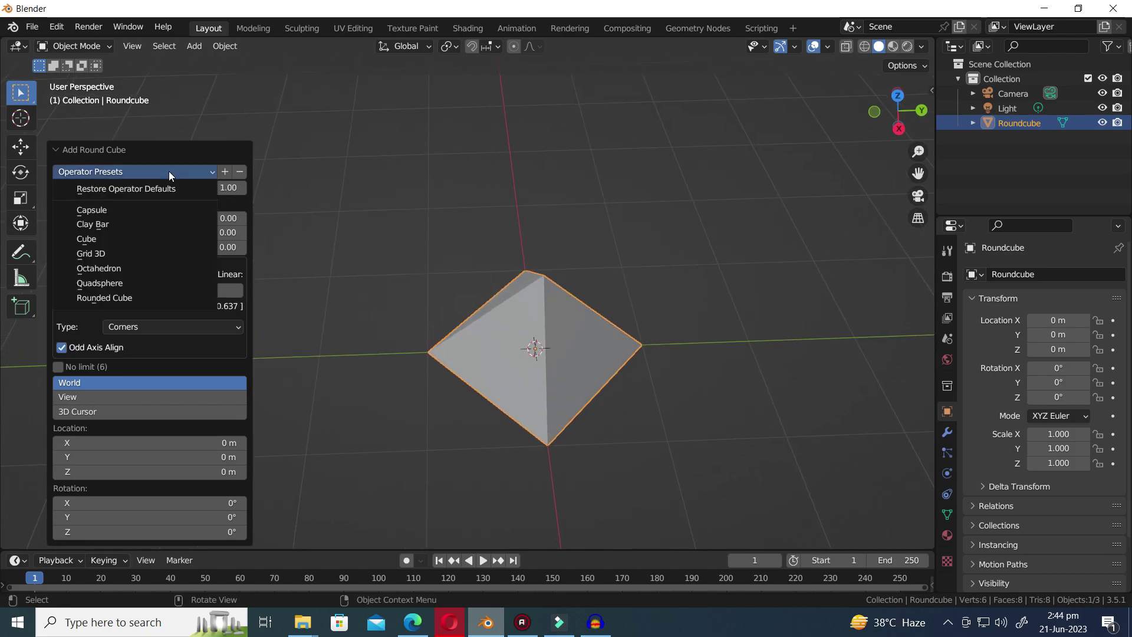
pyautogui.click(114, 286)
pyautogui.moveTo(480, 364); pyautogui.dragTo(584, 287, button='middle')
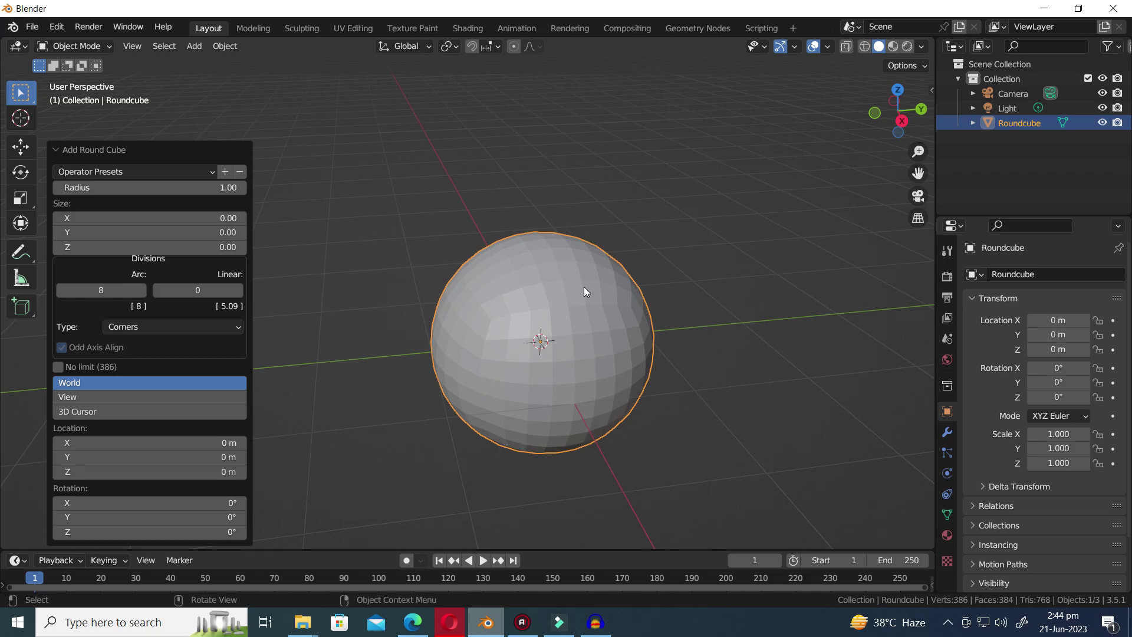
pyautogui.click(114, 173)
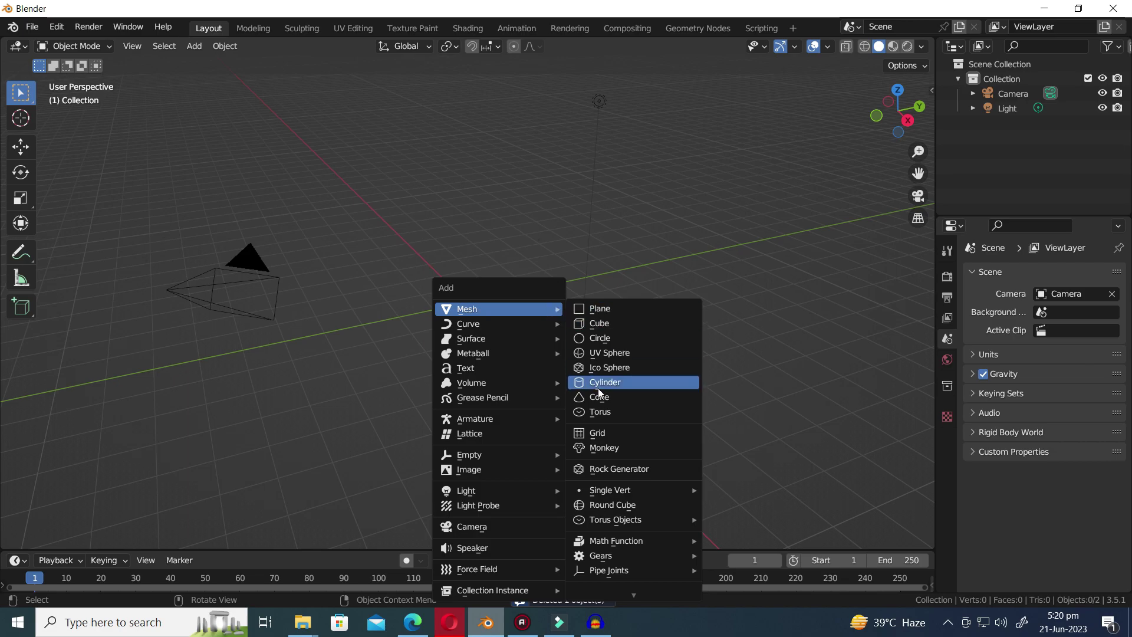
# Add a Twisted Torus mesh at the world origin and view it closely from above.
pyautogui.moveTo(590, 522)
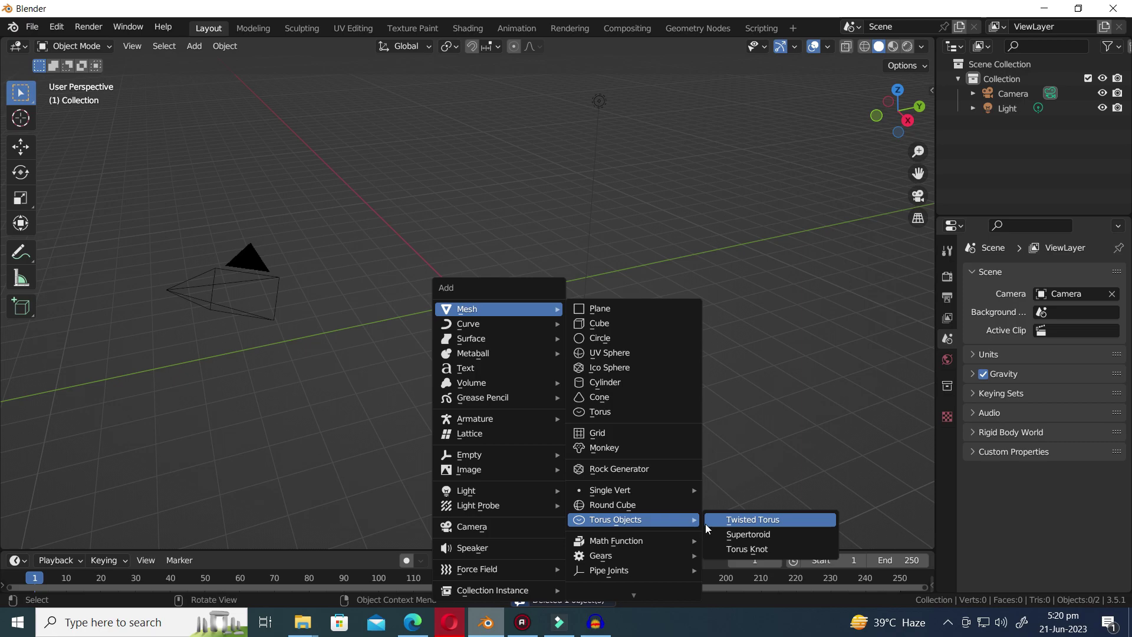
pyautogui.click(737, 521)
pyautogui.moveTo(539, 299); pyautogui.dragTo(513, 359, button='middle')
pyautogui.scroll(5, 513, 359)
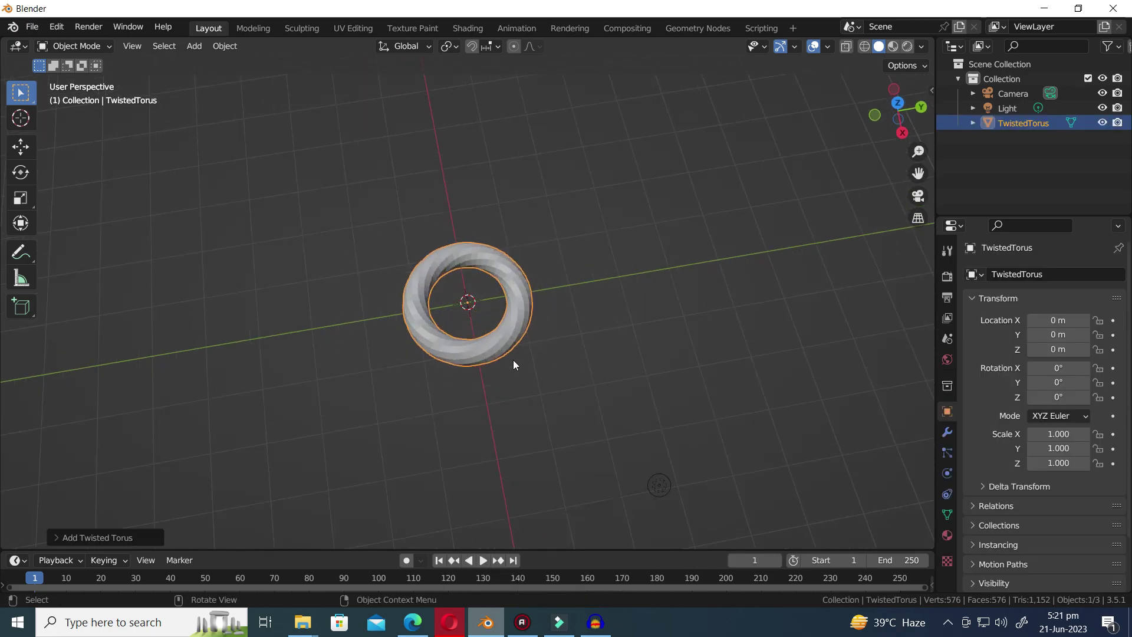
# Set the twisted torus's major radius to 0.94, minor radius to 0.46, minor segments to 11 and twists to 4.
pyautogui.click(74, 538)
pyautogui.moveTo(147, 256)
pyautogui.mouseDown()
pyautogui.moveTo(194, 255)
pyautogui.moveTo(134, 255)
pyautogui.moveTo(168, 271)
pyautogui.moveTo(155, 271)
pyautogui.mouseUp()
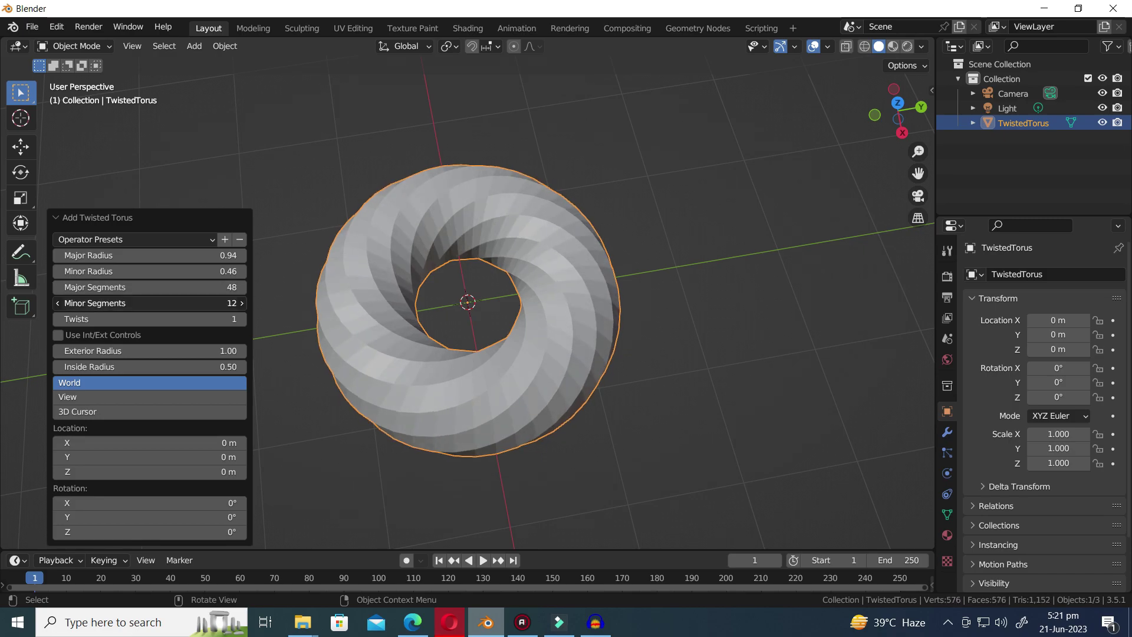
pyautogui.moveTo(144, 303)
pyautogui.mouseDown()
pyautogui.moveTo(172, 303)
pyautogui.moveTo(141, 303)
pyautogui.mouseUp()
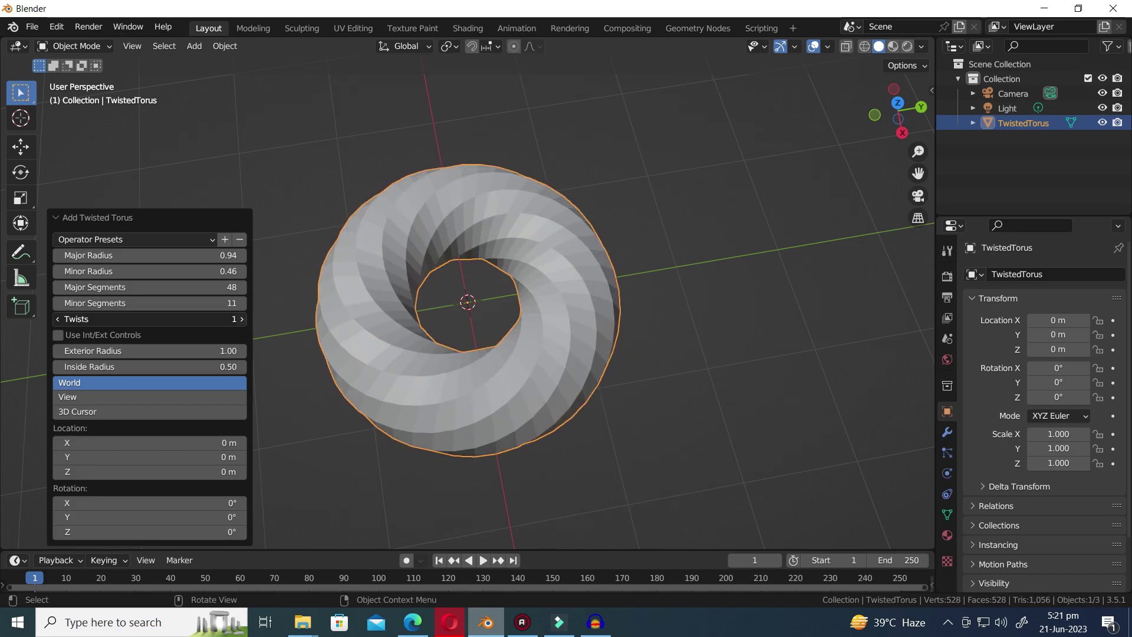
pyautogui.click(241, 319)
pyautogui.click(241, 319)
pyautogui.click(242, 320)
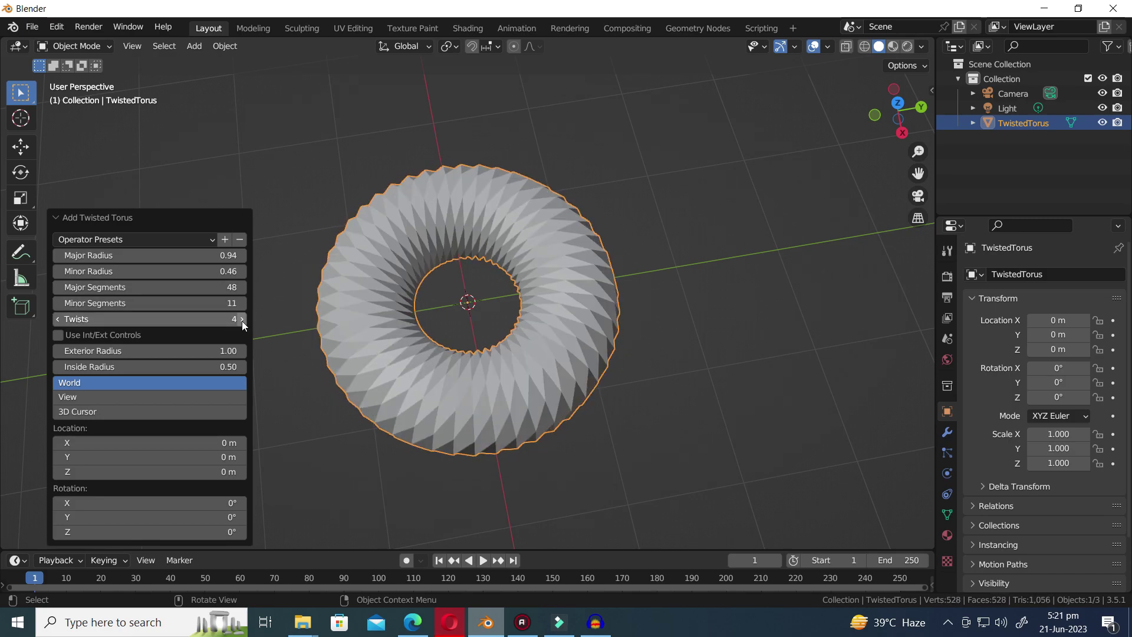
# Set the twisted torus's twists to 1, enable Use Int/Ext Controls and adjust its exterior and inside radius.
pyautogui.click(57, 319)
pyautogui.click(58, 319)
pyautogui.click(57, 319)
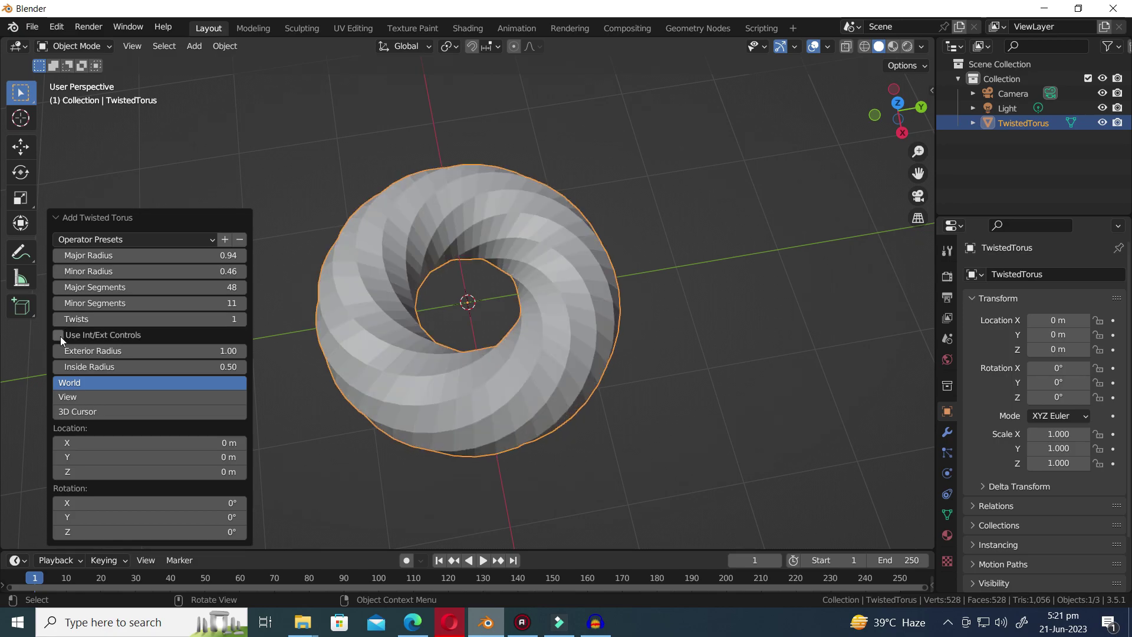
pyautogui.click(58, 335)
pyautogui.moveTo(108, 351)
pyautogui.mouseDown()
pyautogui.moveTo(181, 351)
pyautogui.moveTo(147, 351)
pyautogui.moveTo(121, 372)
pyautogui.moveTo(156, 372)
pyautogui.moveTo(105, 367)
pyautogui.mouseUp()
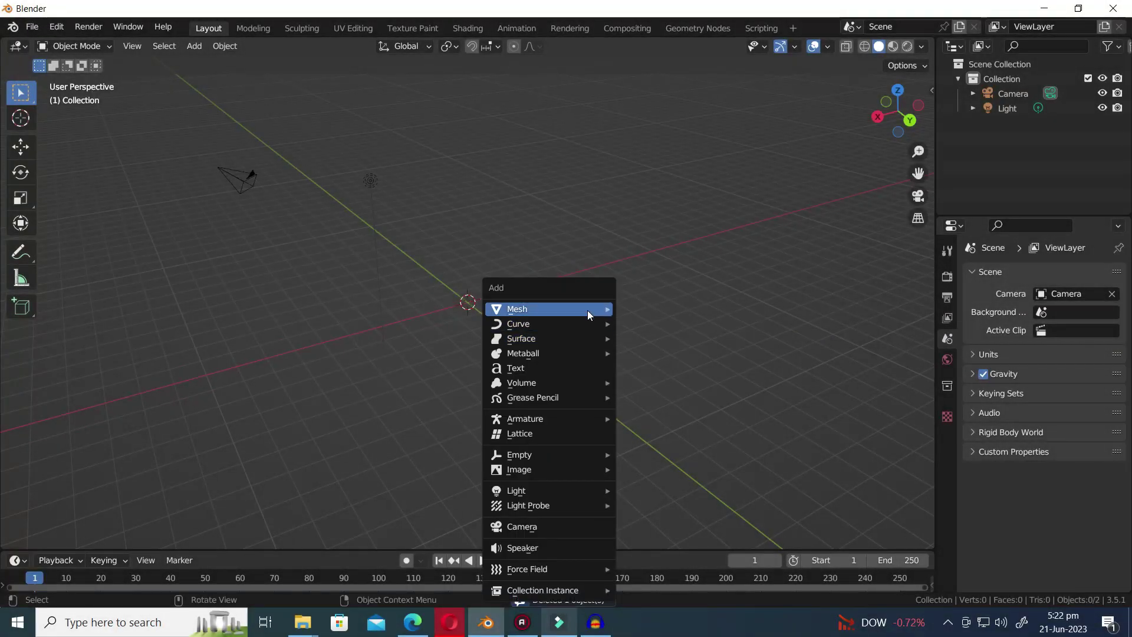
# Add a Supertoroid mesh at the world origin and view it closely from above.
pyautogui.moveTo(566, 309)
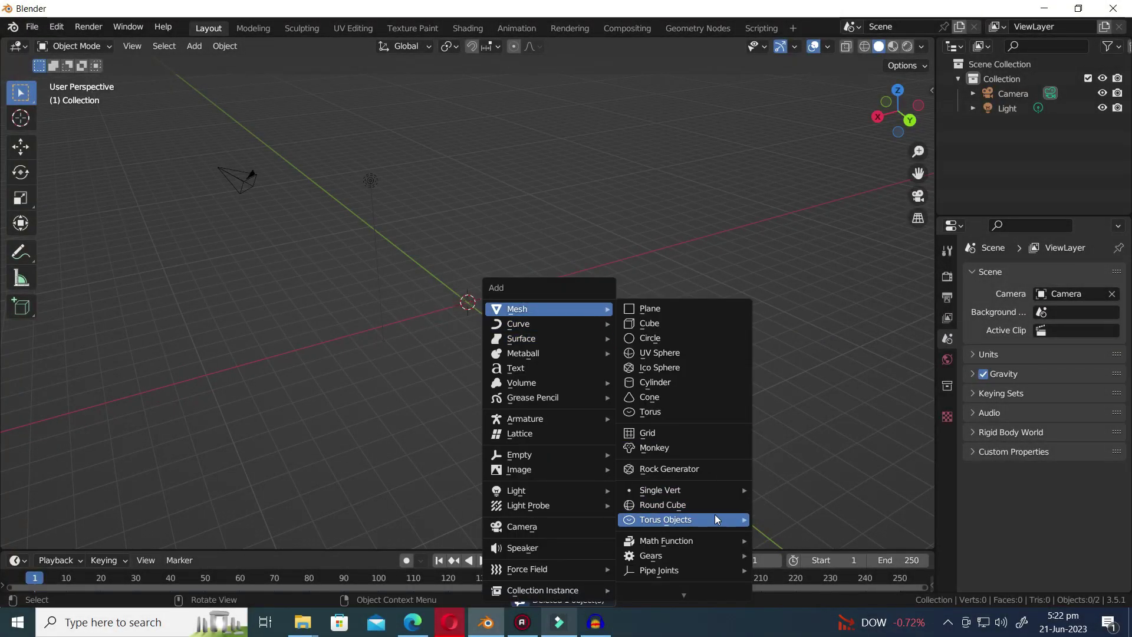
pyautogui.moveTo(717, 519)
pyautogui.click(800, 534)
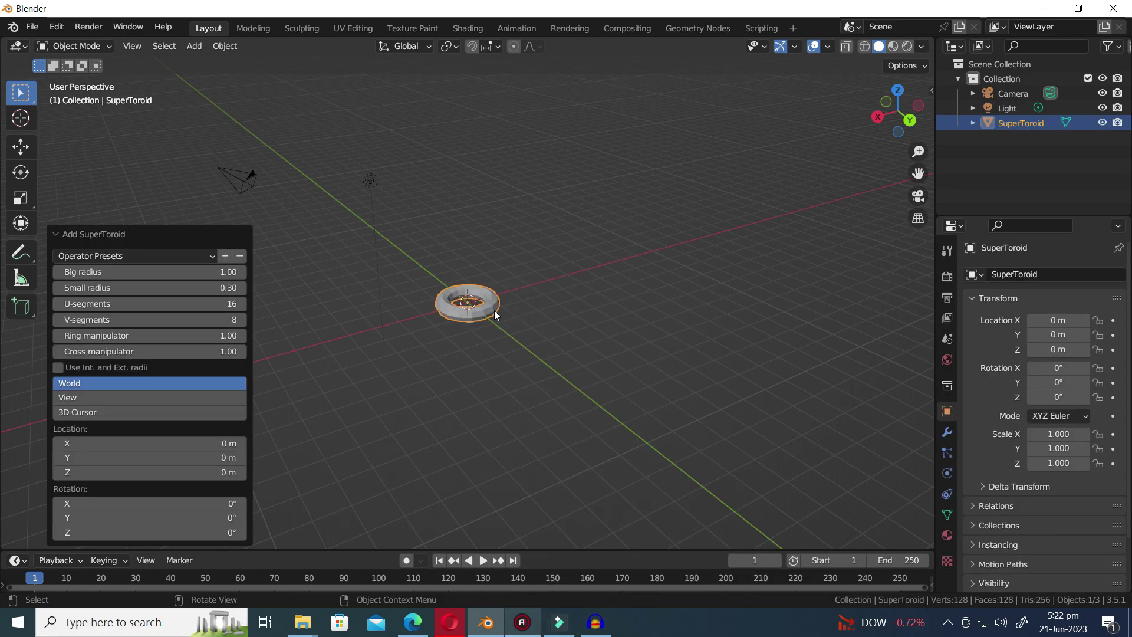
pyautogui.scroll(9, 500, 319)
pyautogui.moveTo(595, 316); pyautogui.dragTo(599, 372, button='middle')
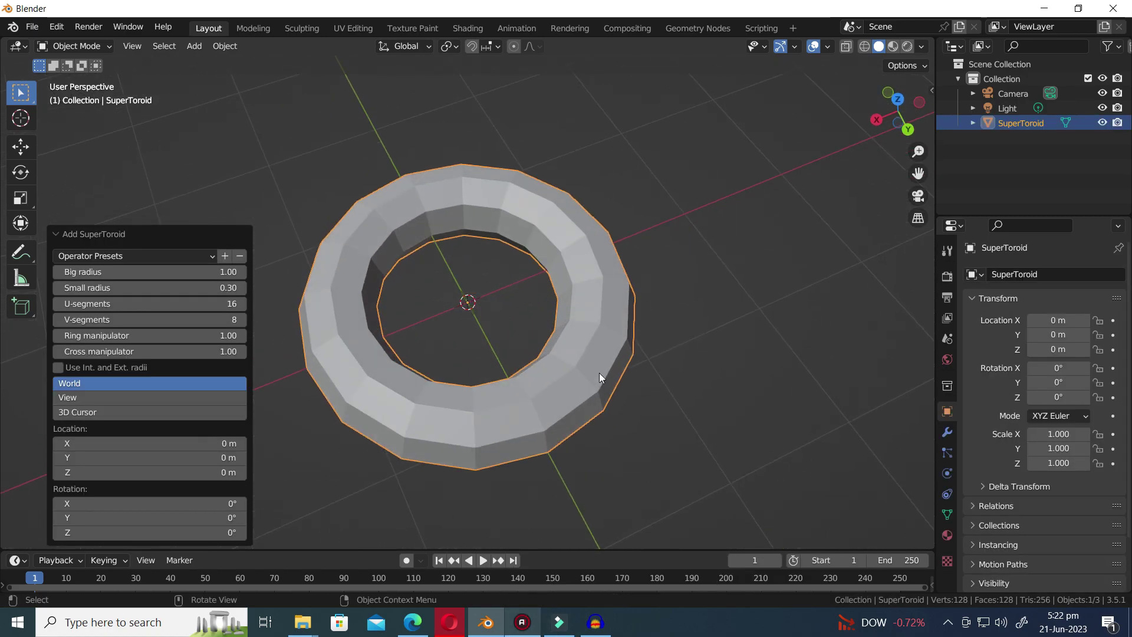
# Set the supertoroid's big radius to 0.88, small radius to 0.24, U-segments to 37, V-segments to 19, and ring manipulator to 3.49 and back to 1.
pyautogui.moveTo(150, 272); pyautogui.dragTo(138, 303)
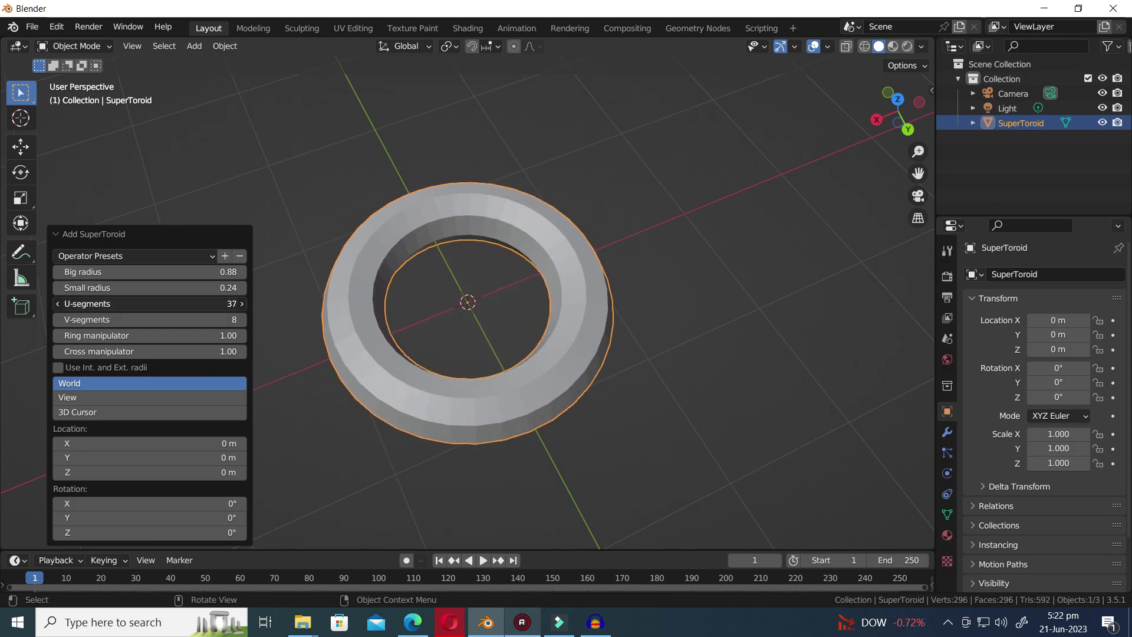
pyautogui.moveTo(141, 319); pyautogui.dragTo(181, 335)
pyautogui.moveTo(684, 259); pyautogui.dragTo(634, 312, button='middle')
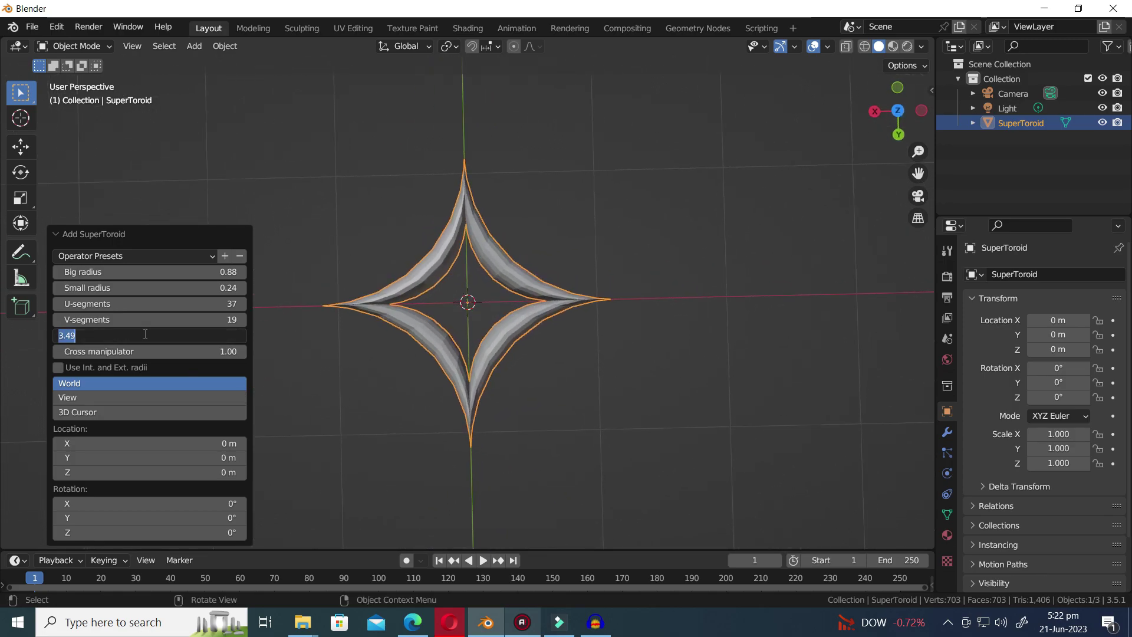
pyautogui.press('Return')
# Try cross manipulator values of 5.50 and 0.19 on the supertoroid, viewing the ring's profile from the side.
pyautogui.moveTo(177, 351); pyautogui.dragTo(235, 352)
pyautogui.moveTo(386, 390); pyautogui.dragTo(430, 277, button='middle')
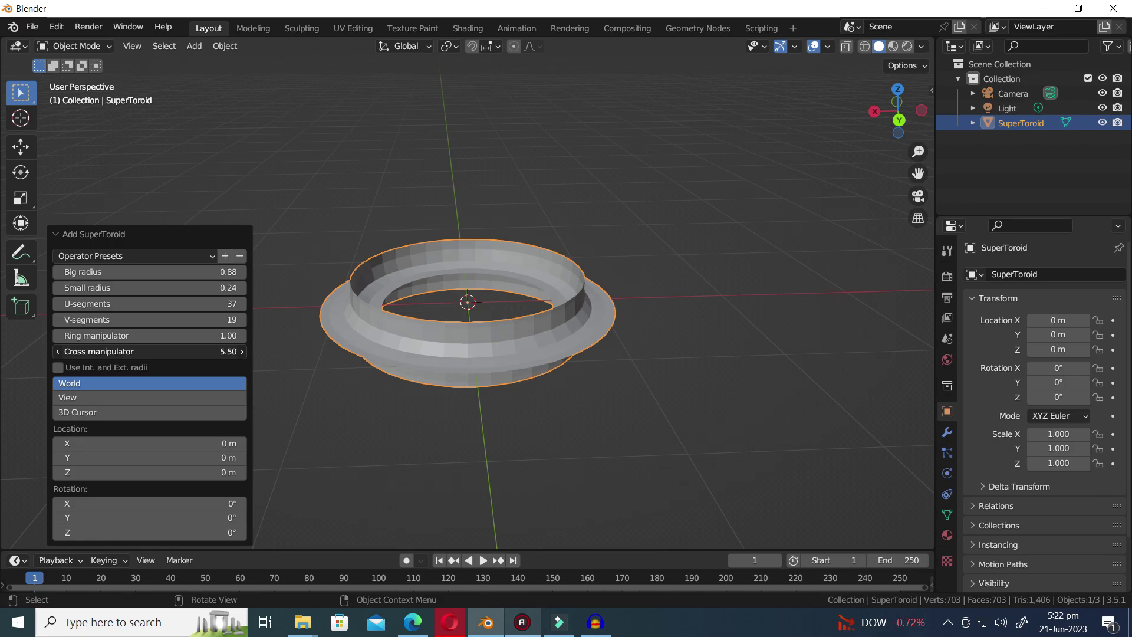
pyautogui.moveTo(195, 351); pyautogui.dragTo(115, 351)
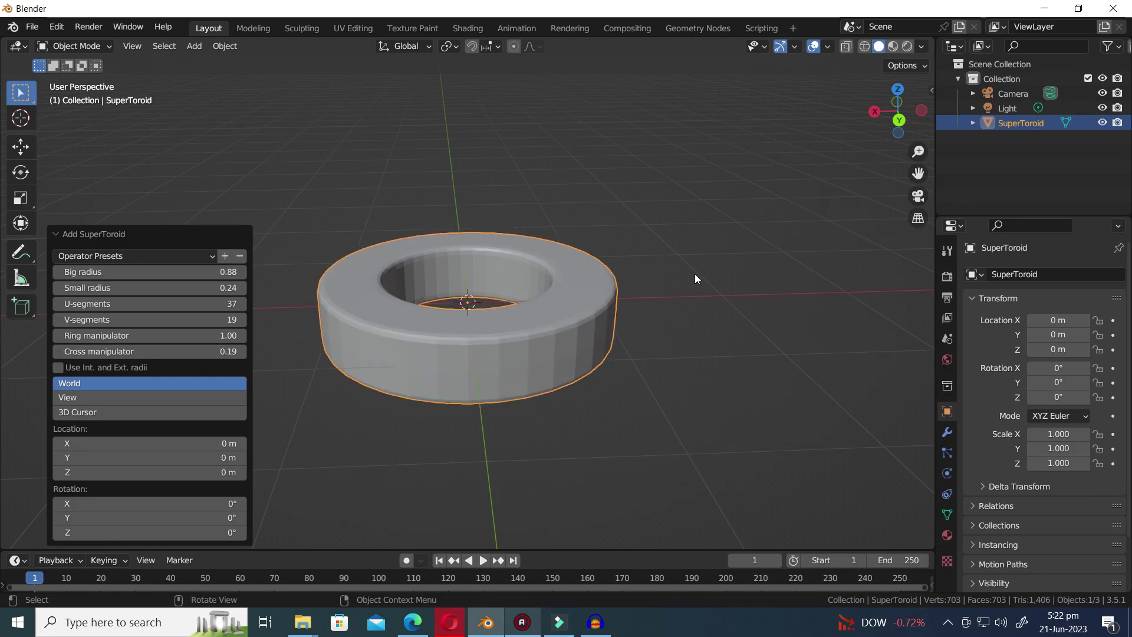
pyautogui.moveTo(696, 275); pyautogui.dragTo(657, 308, button='middle')
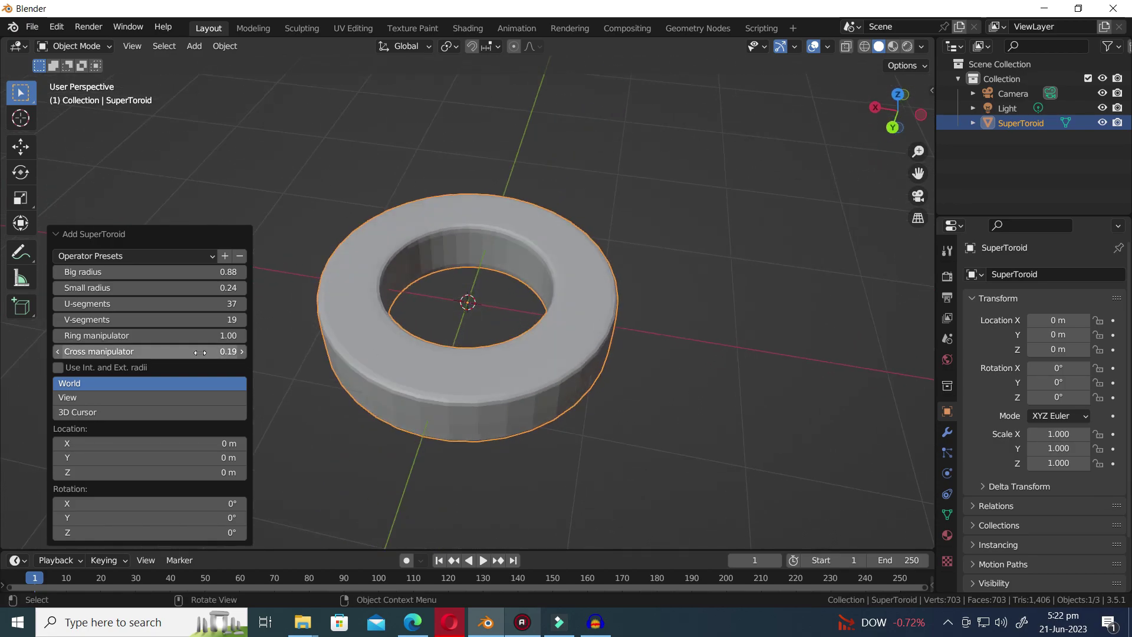
pyautogui.press('Return')
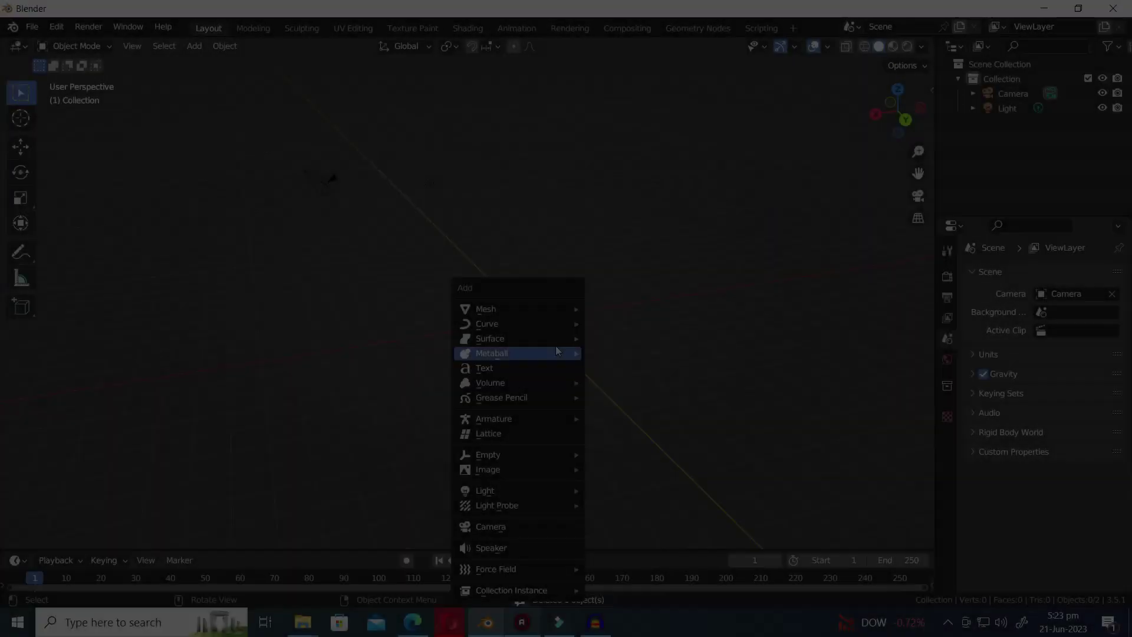
# Add a Torus Knot mesh at the world origin and frame it in the top orthographic view.
pyautogui.moveTo(559, 310)
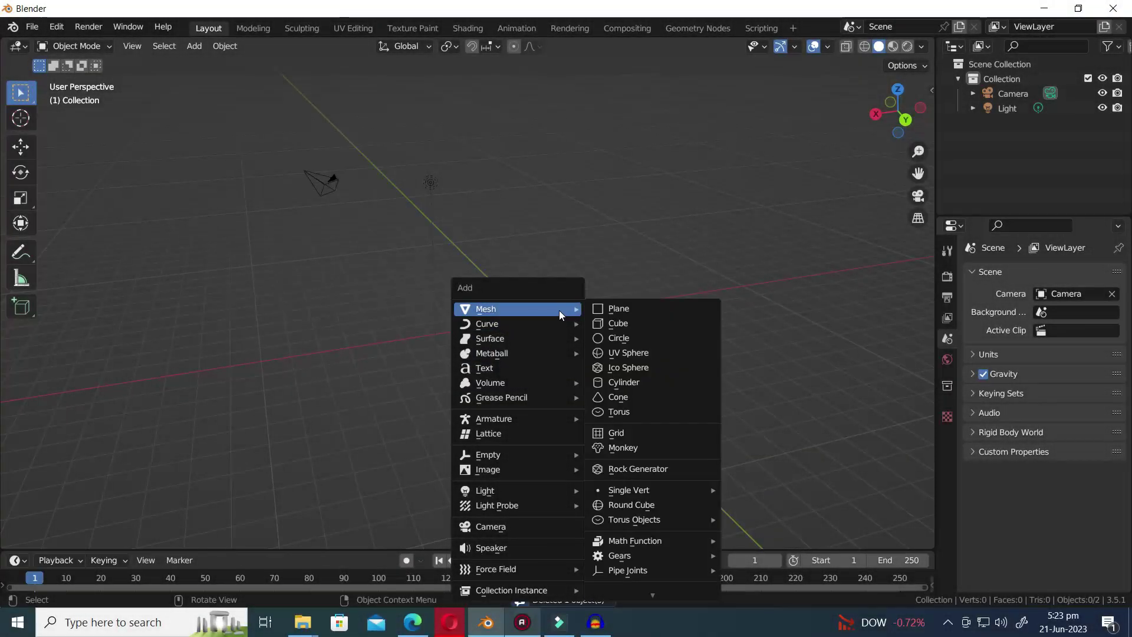
pyautogui.moveTo(687, 522)
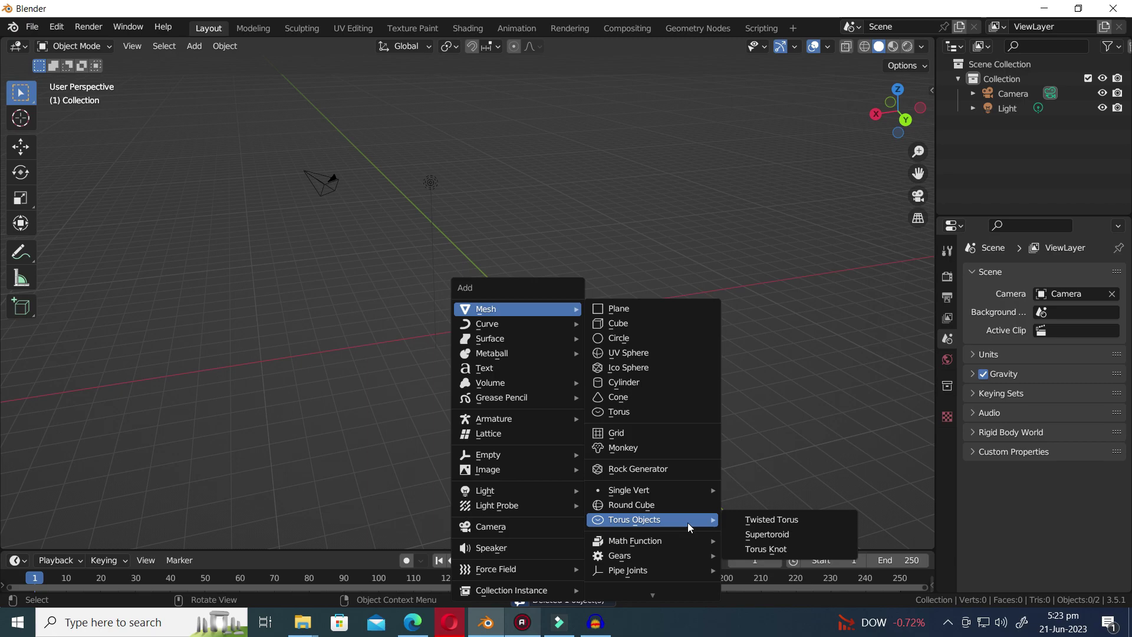
pyautogui.click(767, 547)
pyautogui.moveTo(629, 340); pyautogui.dragTo(618, 452, button='middle')
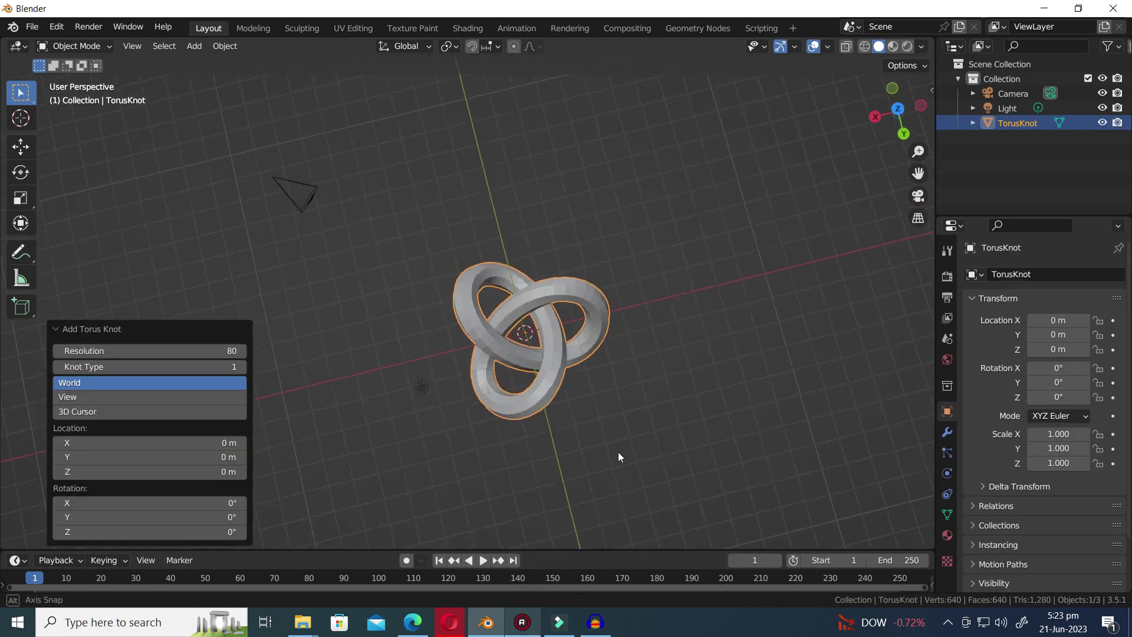
pyautogui.press('KP_7')
pyautogui.keyDown('shift'); pyautogui.moveTo(423, 283); pyautogui.dragTo(509, 366, button='middle'); pyautogui.keyUp('shift')
pyautogui.scroll(2, 702, 411)
pyautogui.keyDown('shift'); pyautogui.moveTo(703, 411); pyautogui.dragTo(656, 361, button='middle'); pyautogui.keyUp('shift')
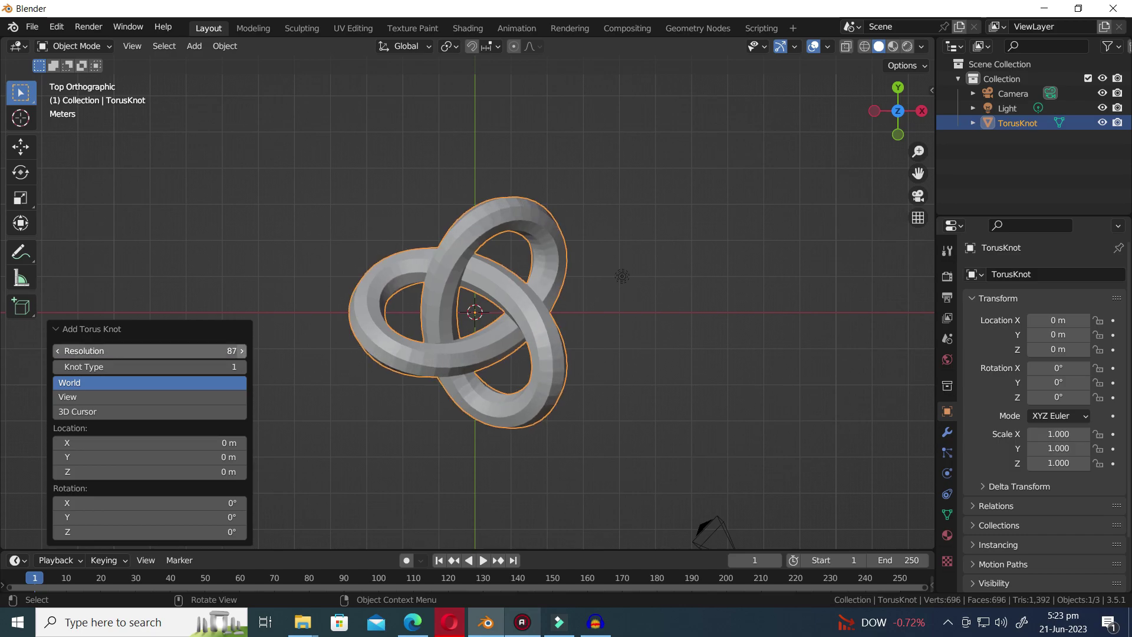
# Raise the torus knot's resolution to 92, set its knot type to 2 and try the following type.
pyautogui.click(243, 350)
pyautogui.click(243, 350)
pyautogui.click(243, 351)
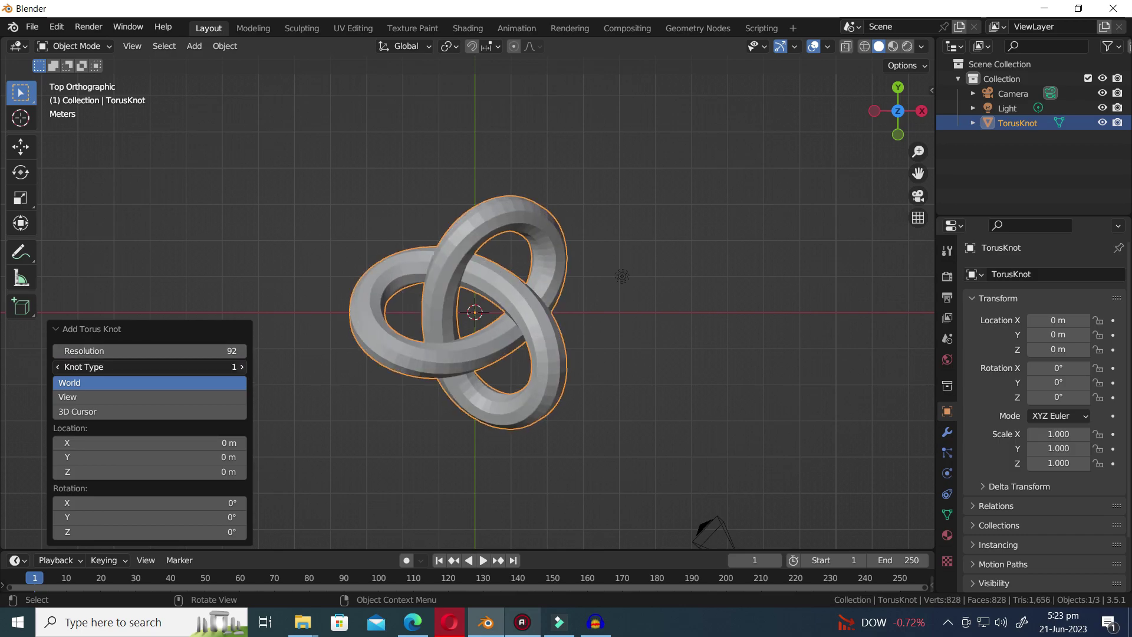
pyautogui.click(243, 367)
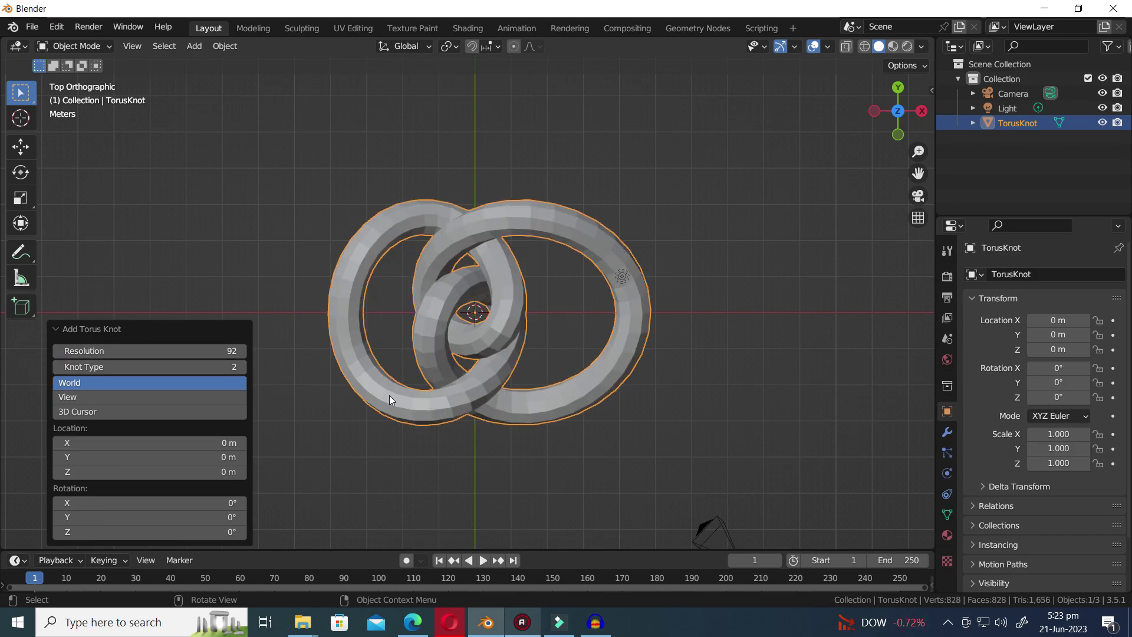
pyautogui.click(242, 367)
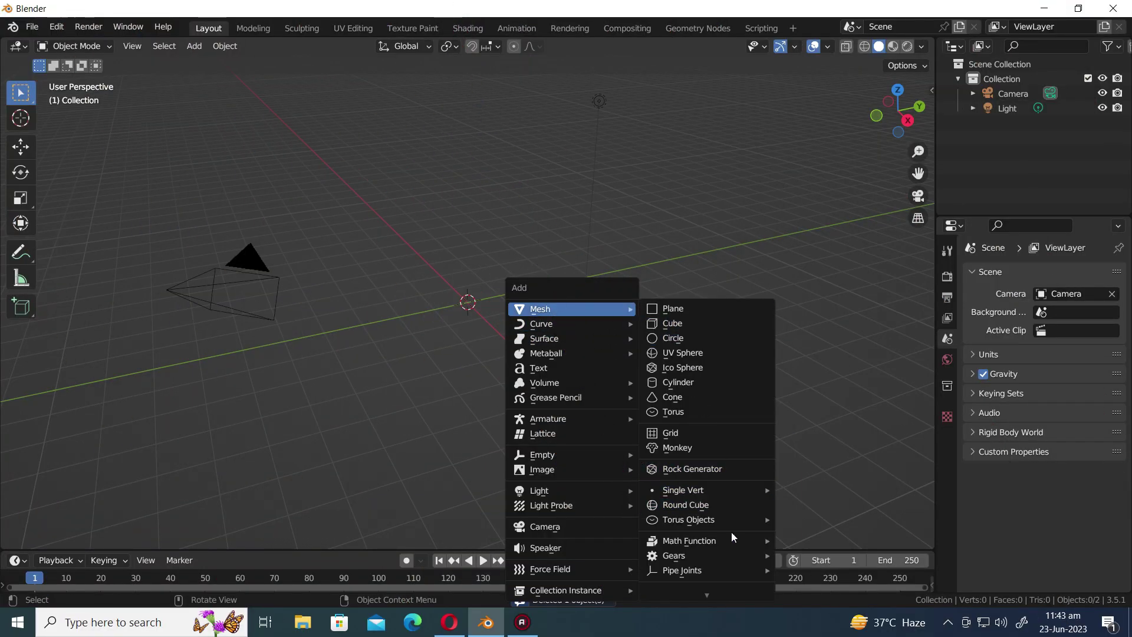
# Add a Z Math Surface and hide the viewport overlays.
pyautogui.moveTo(728, 538)
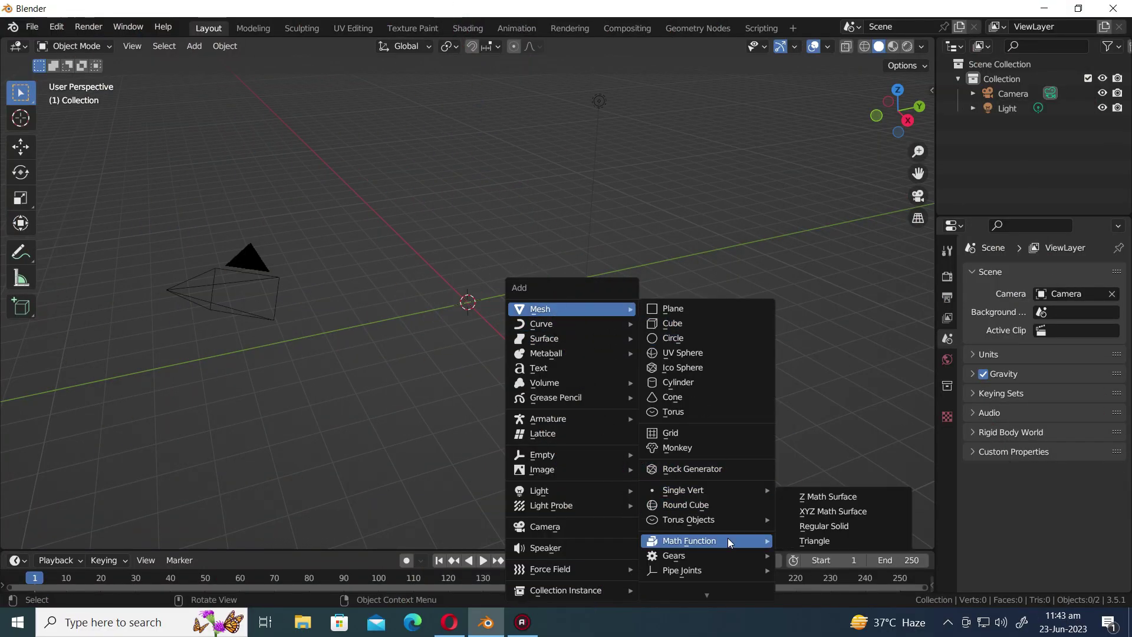
pyautogui.click(816, 496)
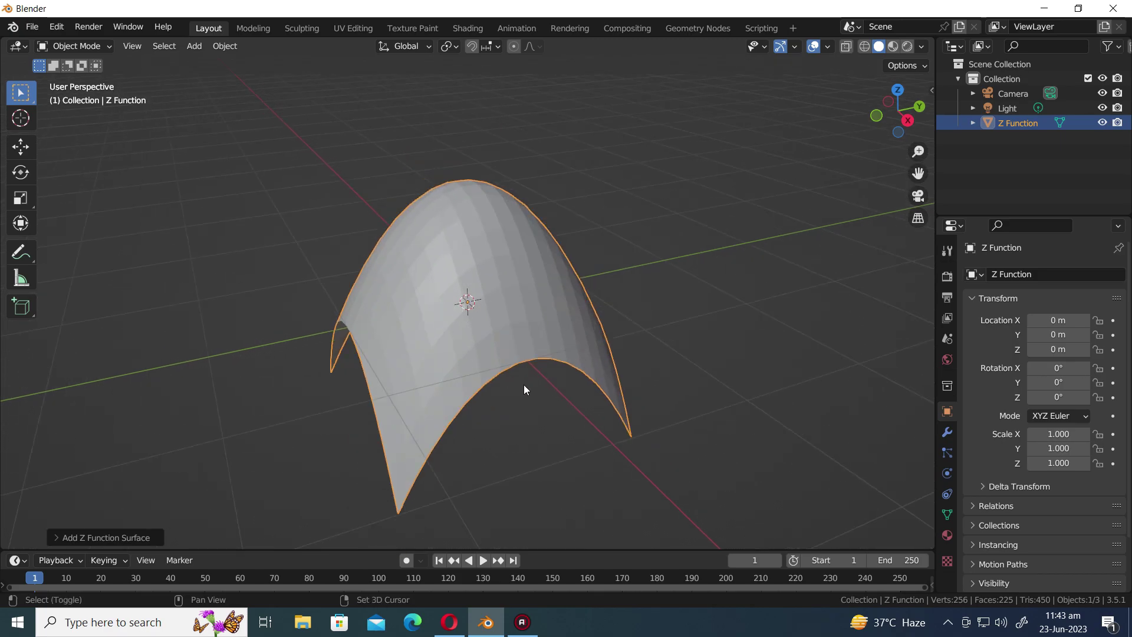
pyautogui.keyDown('shift'); pyautogui.moveTo(531, 398); pyautogui.dragTo(645, 334, button='middle'); pyautogui.keyUp('shift')
pyautogui.click(809, 47)
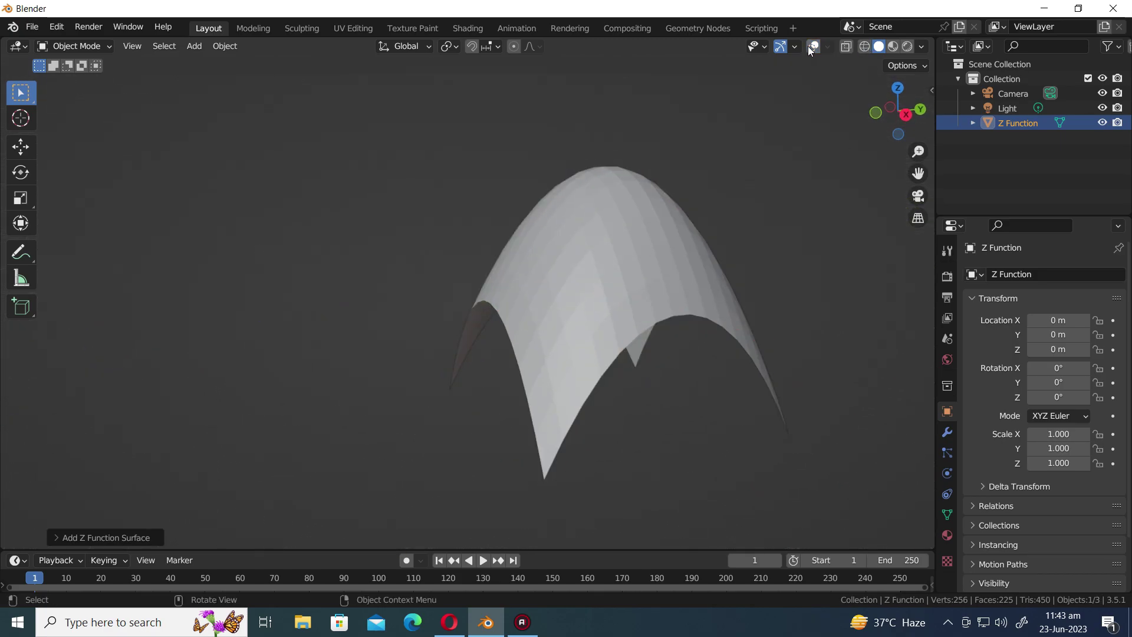
# Set the Z function surface to 43 X subdivisions, 36 Y subdivisions and a size of 2.8 m in X and Y.
pyautogui.click(78, 536)
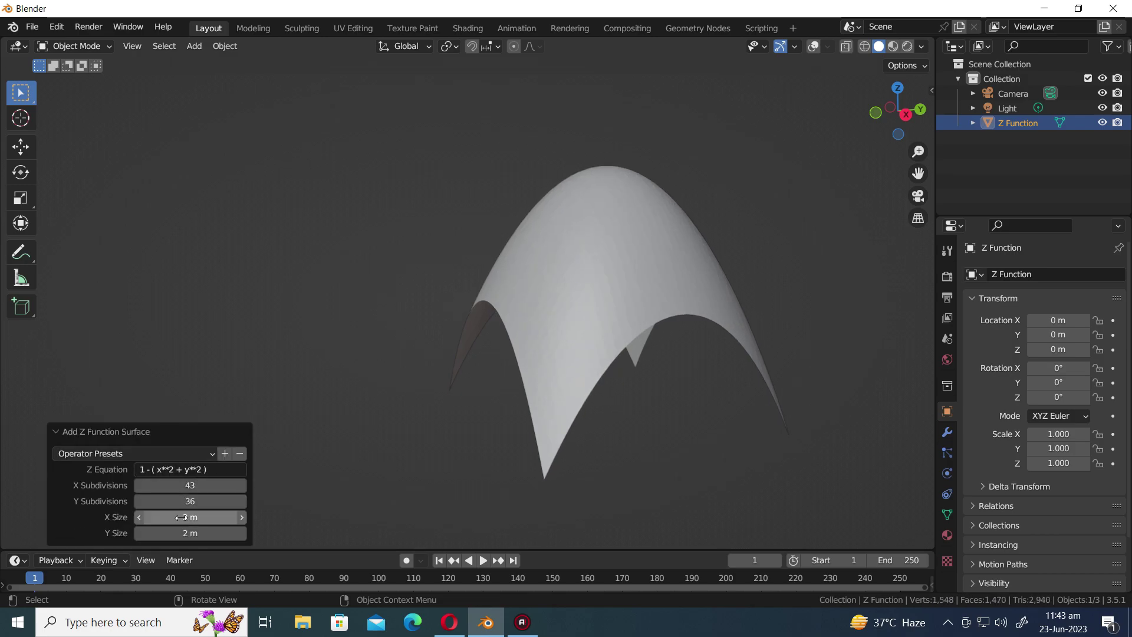
pyautogui.moveTo(181, 517); pyautogui.dragTo(183, 517)
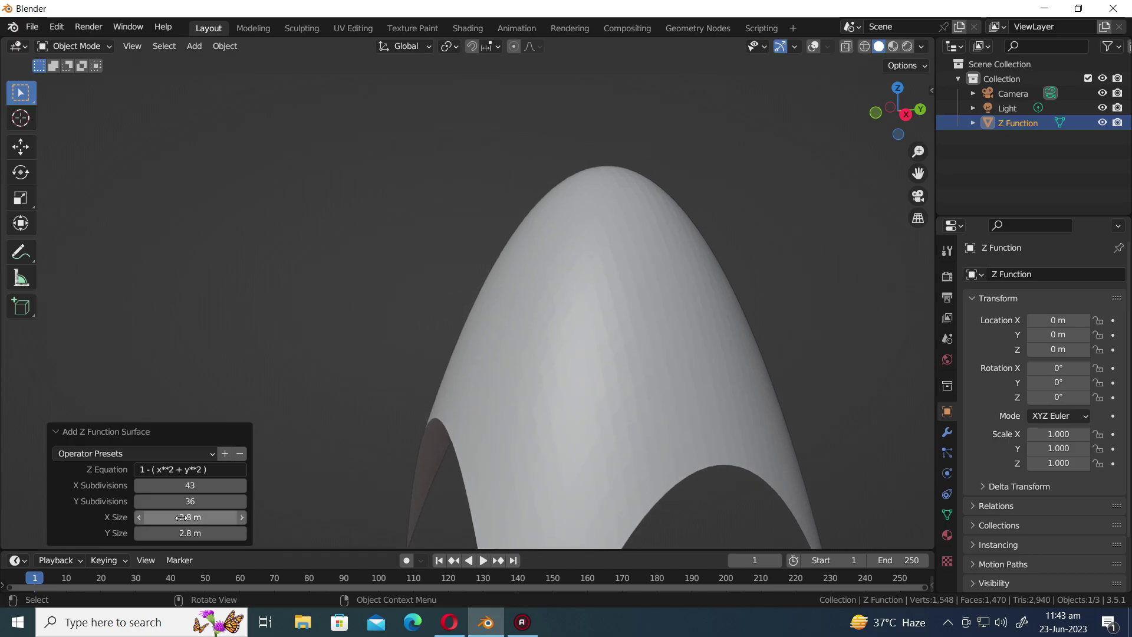
pyautogui.scroll(-4, 634, 285)
pyautogui.moveTo(634, 285); pyautogui.dragTo(554, 274, button='middle')
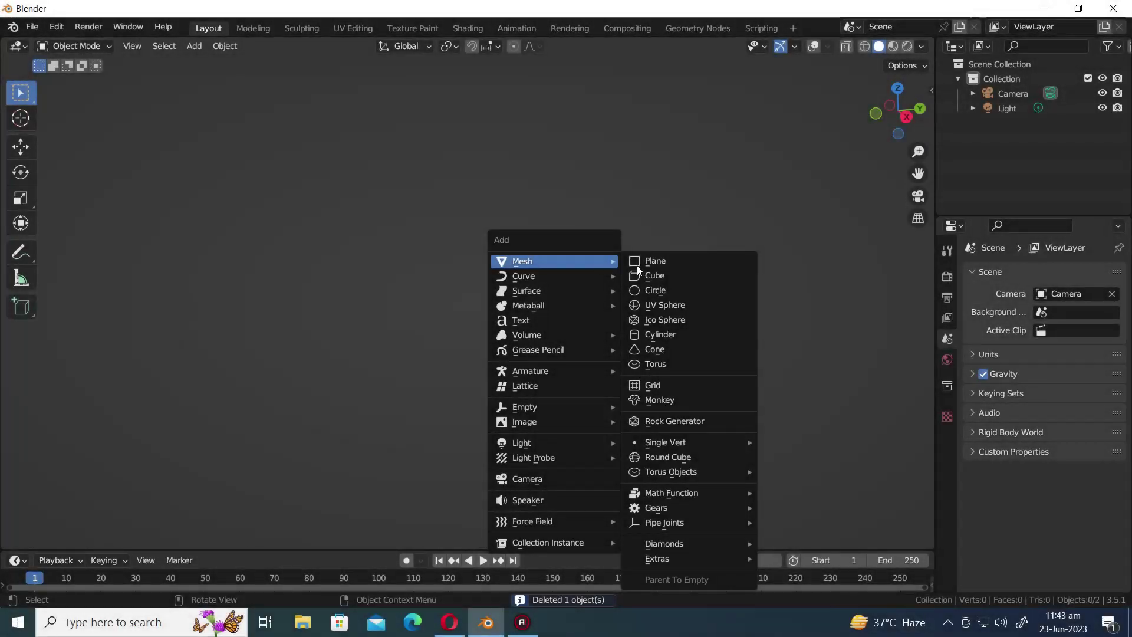
# Add an XYZ Math Surface and set its U max to 3.85, U step to 133 and V step to 127.
pyautogui.moveTo(713, 501)
pyautogui.click(815, 509)
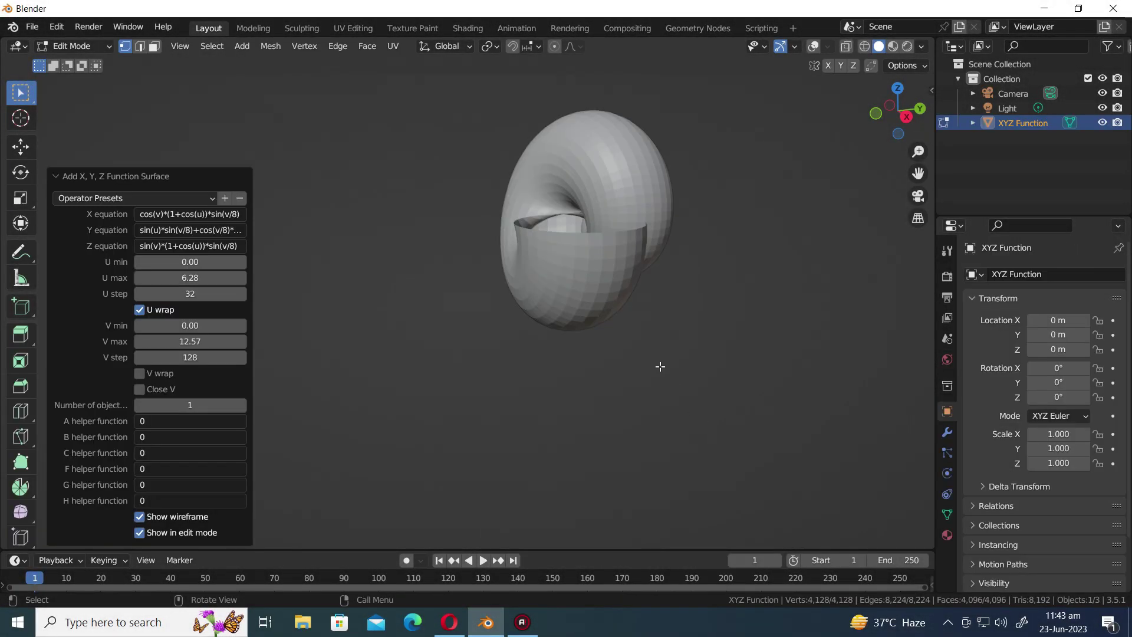
pyautogui.moveTo(672, 302); pyautogui.dragTo(681, 336, button='middle')
pyautogui.moveTo(203, 279); pyautogui.dragTo(498, 278)
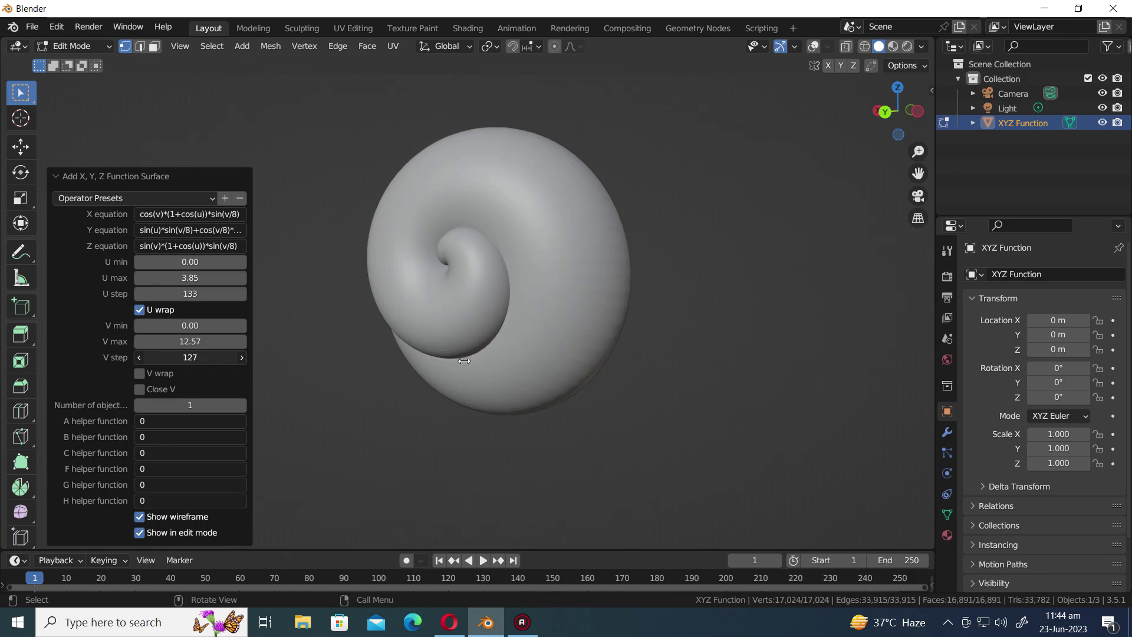
# Apply the bonbon preset and the boy preset in turn to the XYZ function surface.
pyautogui.click(156, 197)
pyautogui.click(91, 324)
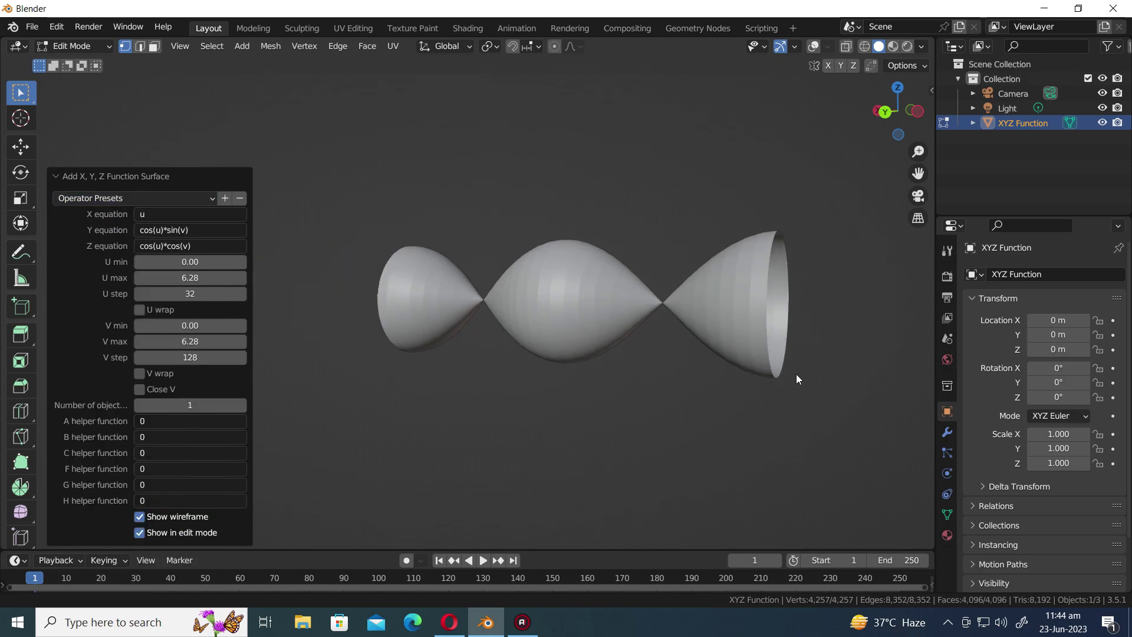
pyautogui.click(178, 199)
pyautogui.click(117, 257)
# Apply the catalan preset and the catenoid preset in turn, viewing each surface from several angles.
pyautogui.click(183, 202)
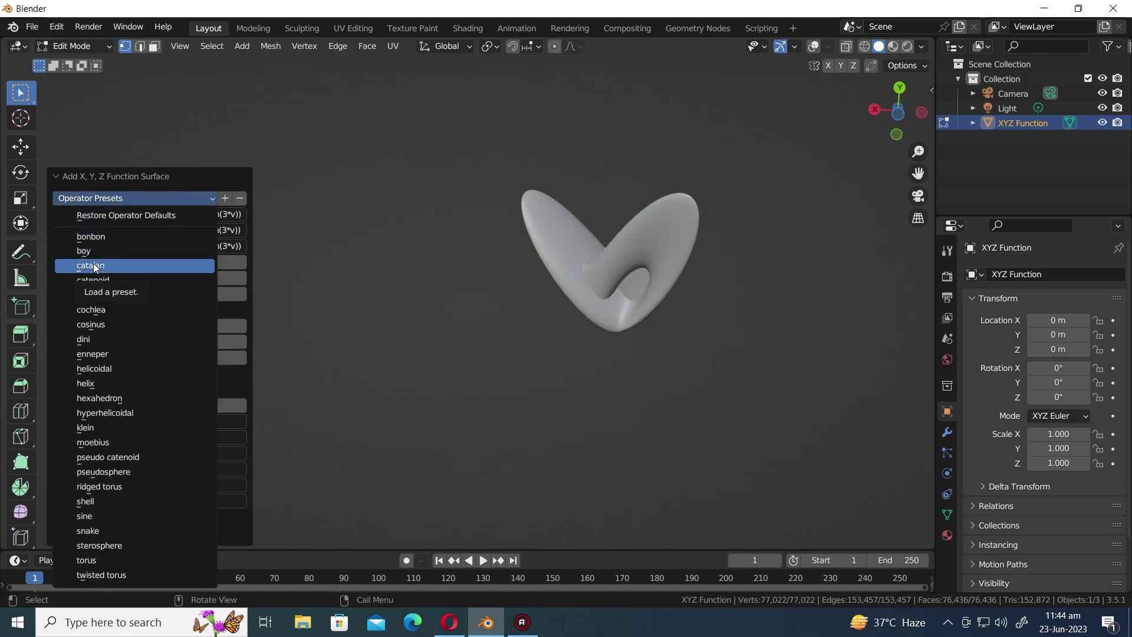
pyautogui.click(91, 265)
pyautogui.moveTo(525, 278); pyautogui.dragTo(594, 419, button='middle')
pyautogui.click(154, 198)
pyautogui.click(118, 276)
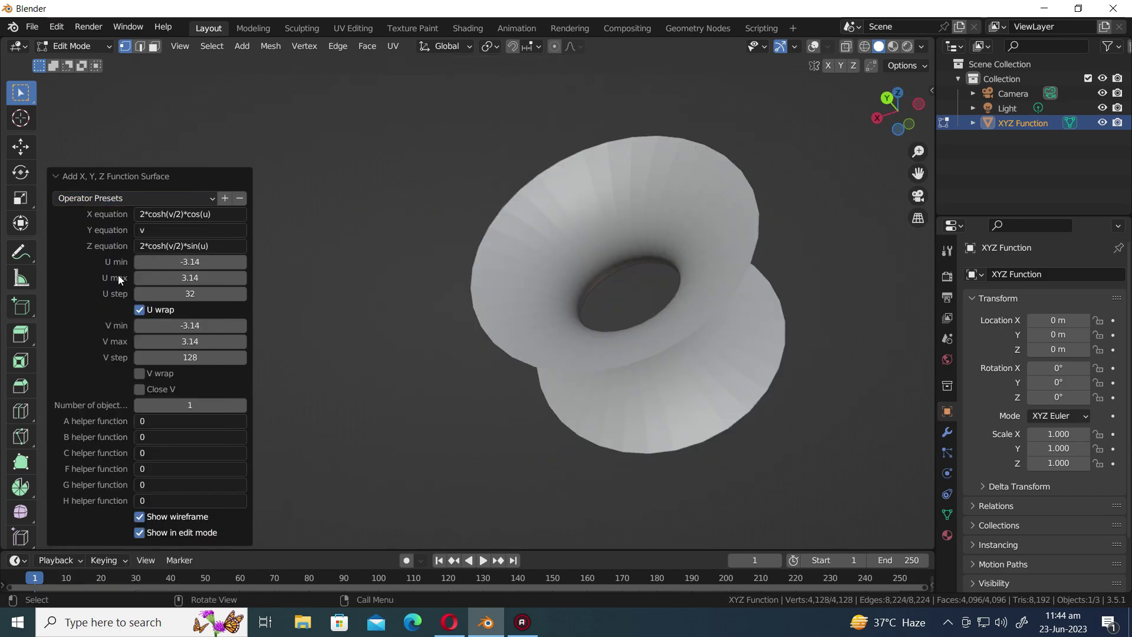
pyautogui.moveTo(733, 259); pyautogui.dragTo(590, 348, button='middle')
# Apply the clifford torus preset to the XYZ function surface and view it closely from the front.
pyautogui.click(130, 198)
pyautogui.click(109, 299)
pyautogui.moveTo(489, 330); pyautogui.dragTo(525, 316, button='middle')
pyautogui.scroll(7, 608, 337)
# Apply the cochlea preset and the cosinus preset in turn, viewing each surface from different angles.
pyautogui.click(118, 198)
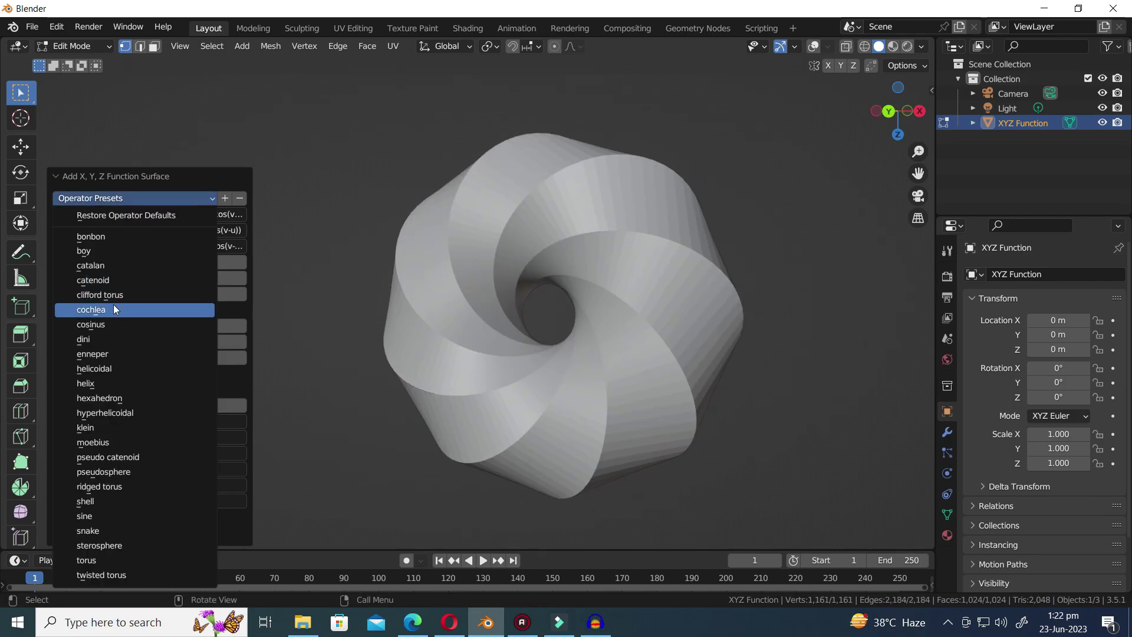
pyautogui.click(113, 308)
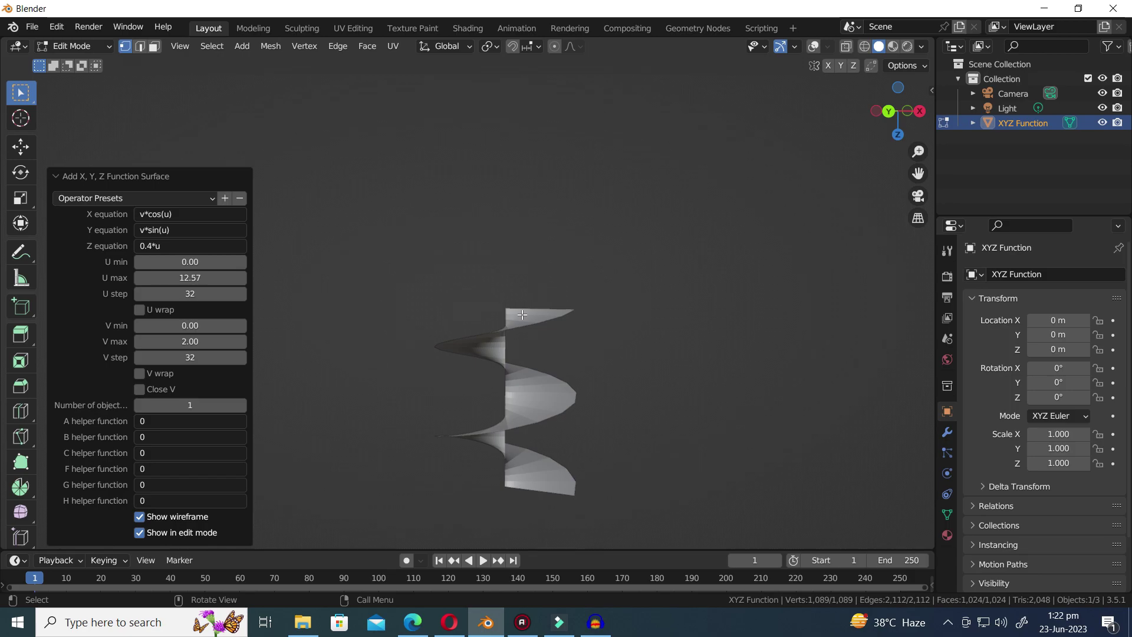
pyautogui.moveTo(555, 283); pyautogui.dragTo(480, 182, button='middle')
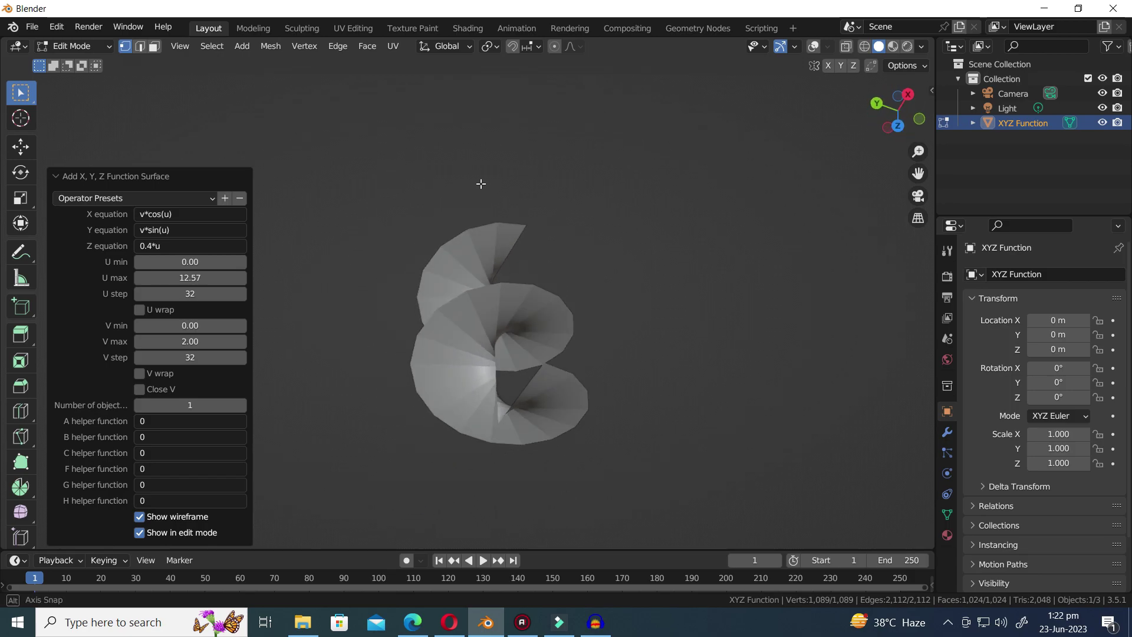
pyautogui.click(118, 198)
pyautogui.click(119, 323)
pyautogui.moveTo(499, 309); pyautogui.dragTo(557, 375, button='middle')
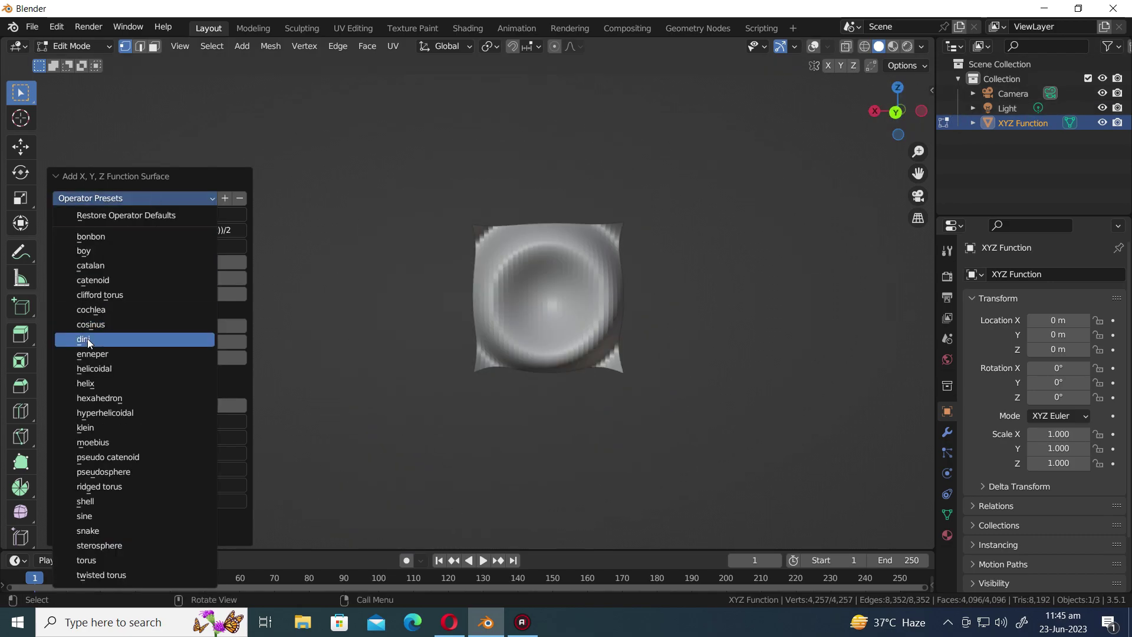
# Apply the dini preset and the enneper preset in turn to the XYZ function surface.
pyautogui.click(118, 331)
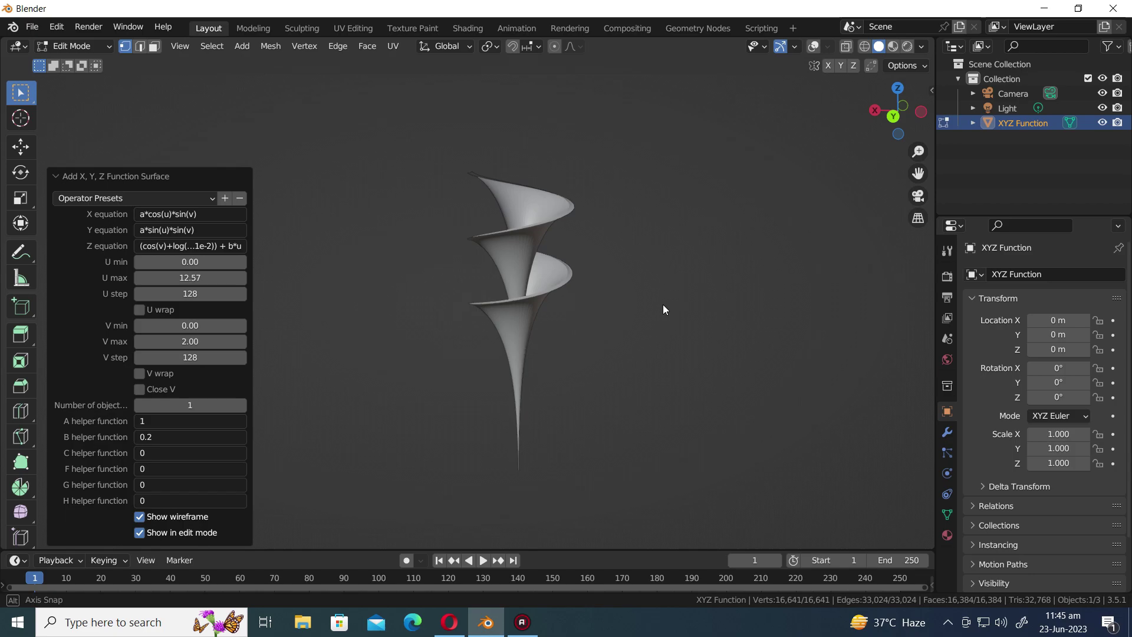
pyautogui.moveTo(662, 304); pyautogui.dragTo(655, 347, button='middle')
pyautogui.click(136, 198)
pyautogui.click(131, 355)
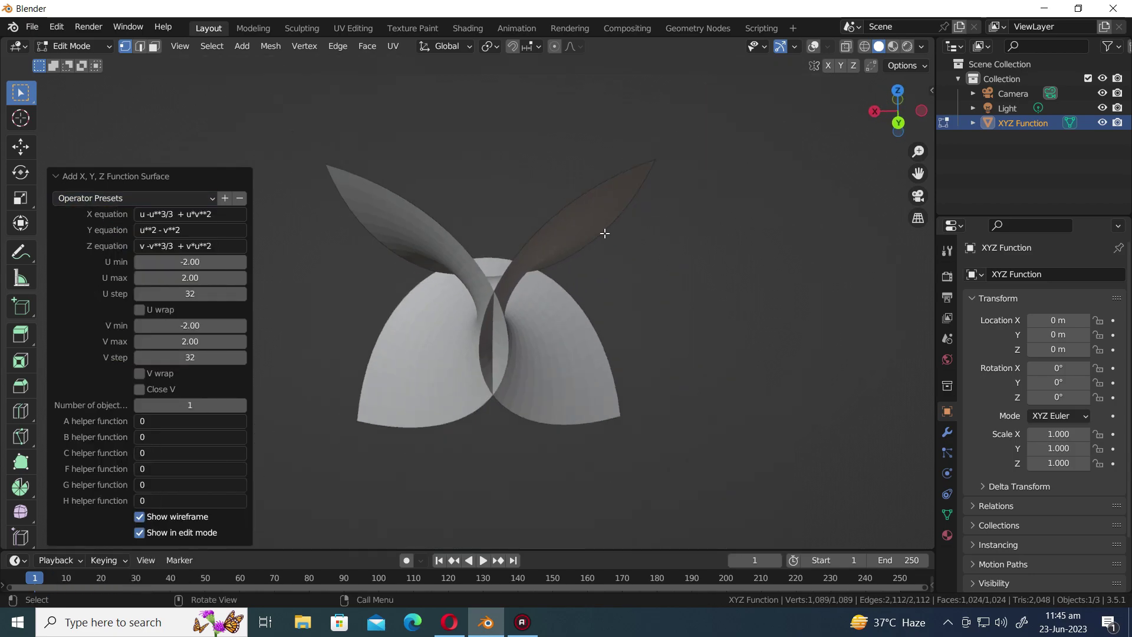
# Apply the helicoidal preset to the XYZ function surface and view it zoomed out from another angle.
pyautogui.moveTo(605, 233); pyautogui.dragTo(577, 480, button='middle')
pyautogui.click(135, 198)
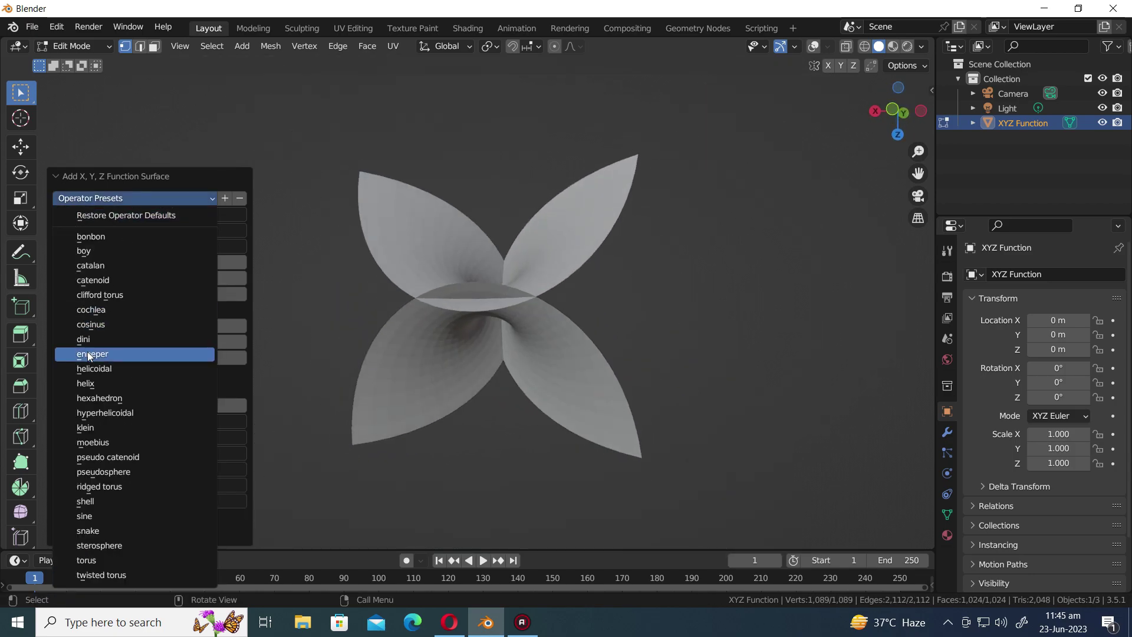
pyautogui.click(88, 352)
pyautogui.scroll(-5, 619, 308)
pyautogui.moveTo(618, 295); pyautogui.dragTo(567, 295, button='middle')
# Apply the helix preset to the function surface and increase its U max to extend the coil.
pyautogui.click(159, 198)
pyautogui.click(105, 376)
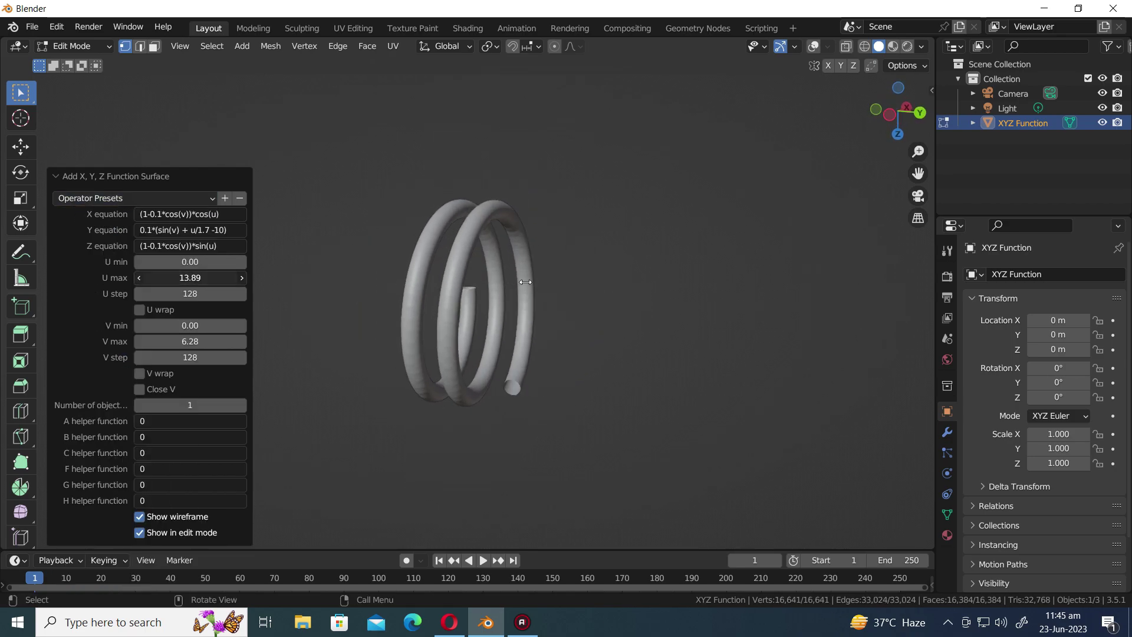
pyautogui.moveTo(526, 282); pyautogui.dragTo(676, 285)
# Apply the hexahedron preset, view it from another angle, and switch to the hyperhelicoidal preset.
pyautogui.click(160, 199)
pyautogui.click(153, 381)
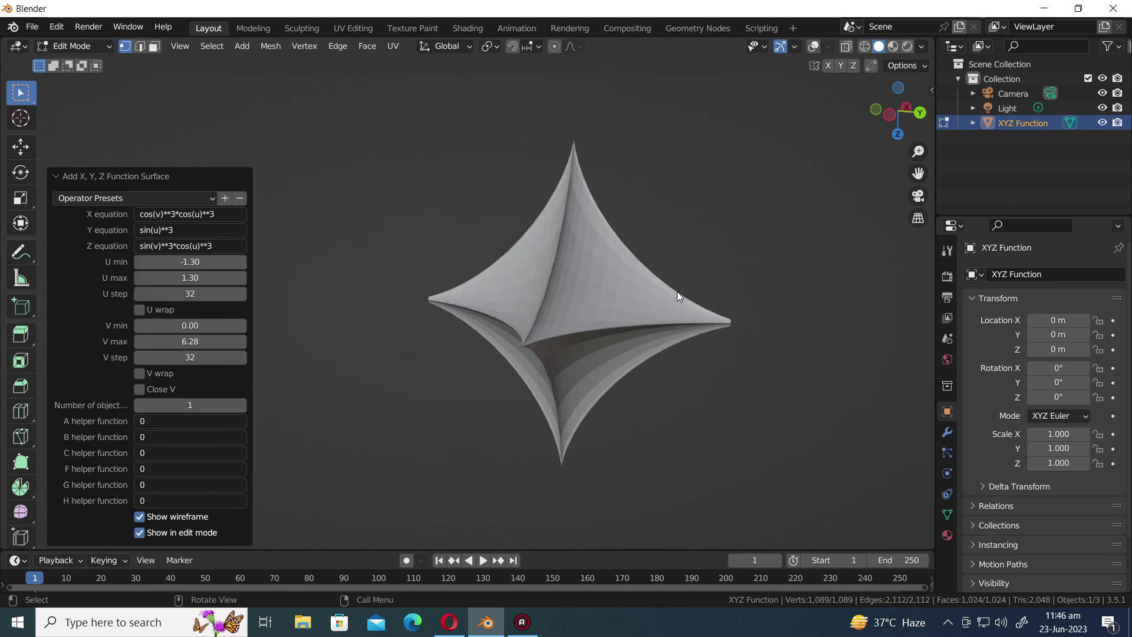
pyautogui.moveTo(678, 298); pyautogui.dragTo(599, 439, button='middle')
pyautogui.click(165, 199)
pyautogui.click(125, 385)
# Apply the klein preset to the XYZ function surface and view it closely from another angle.
pyautogui.click(171, 198)
pyautogui.click(106, 430)
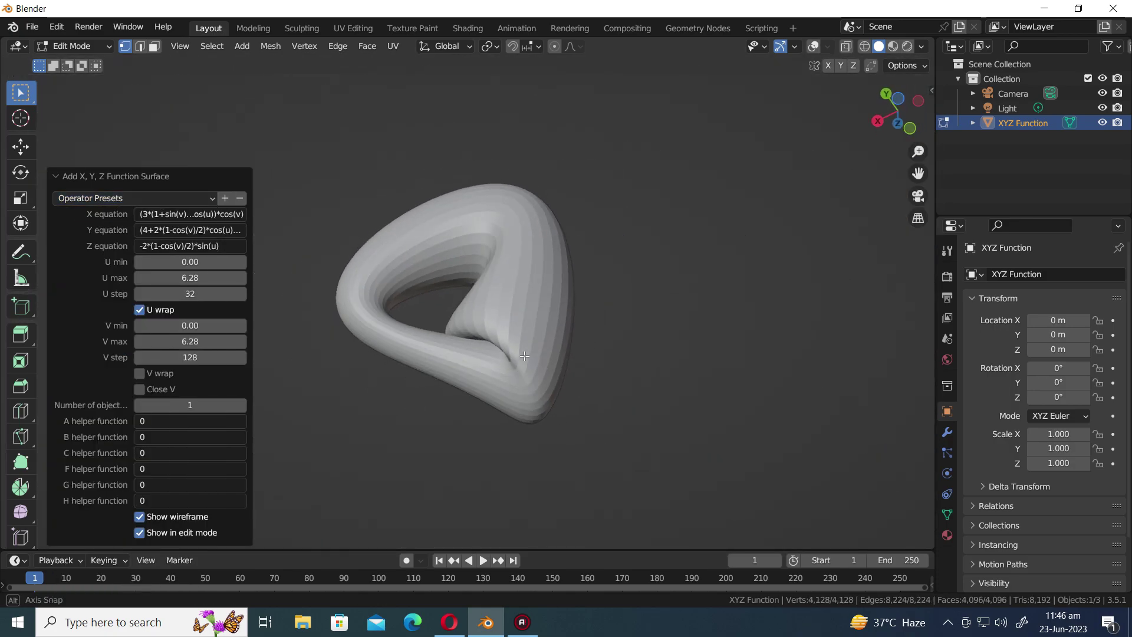
pyautogui.moveTo(524, 356); pyautogui.dragTo(508, 283, button='middle')
pyautogui.scroll(2, 569, 162)
# Apply the moebius preset and the pseudo catenoid preset in turn, viewing each surface from different angles.
pyautogui.click(118, 198)
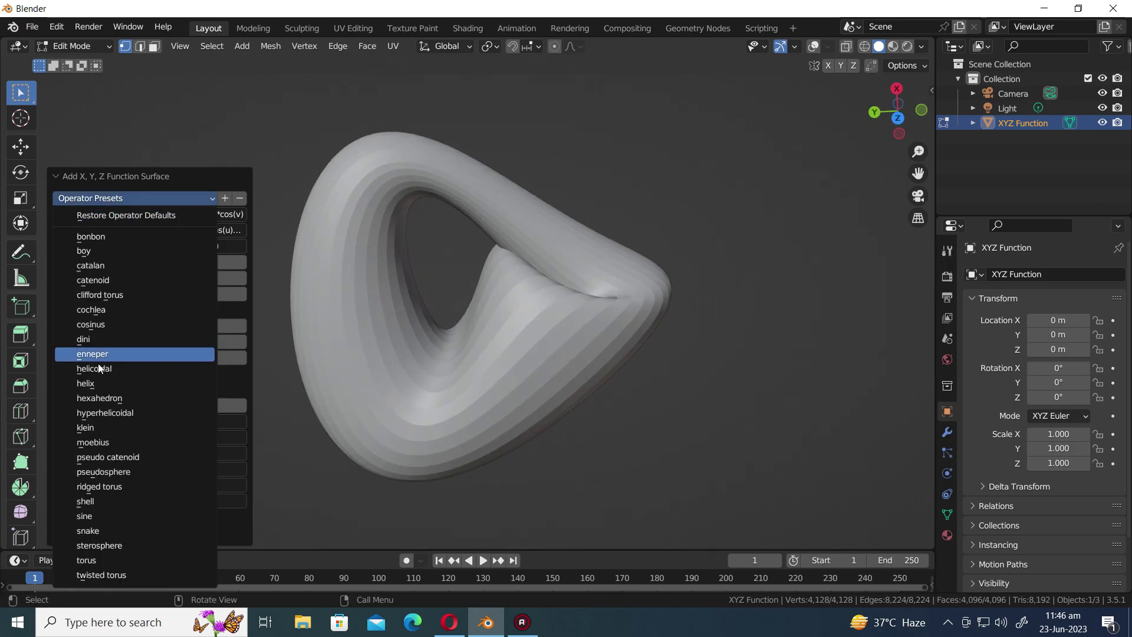
pyautogui.click(93, 442)
pyautogui.moveTo(610, 336); pyautogui.dragTo(477, 434, button='middle')
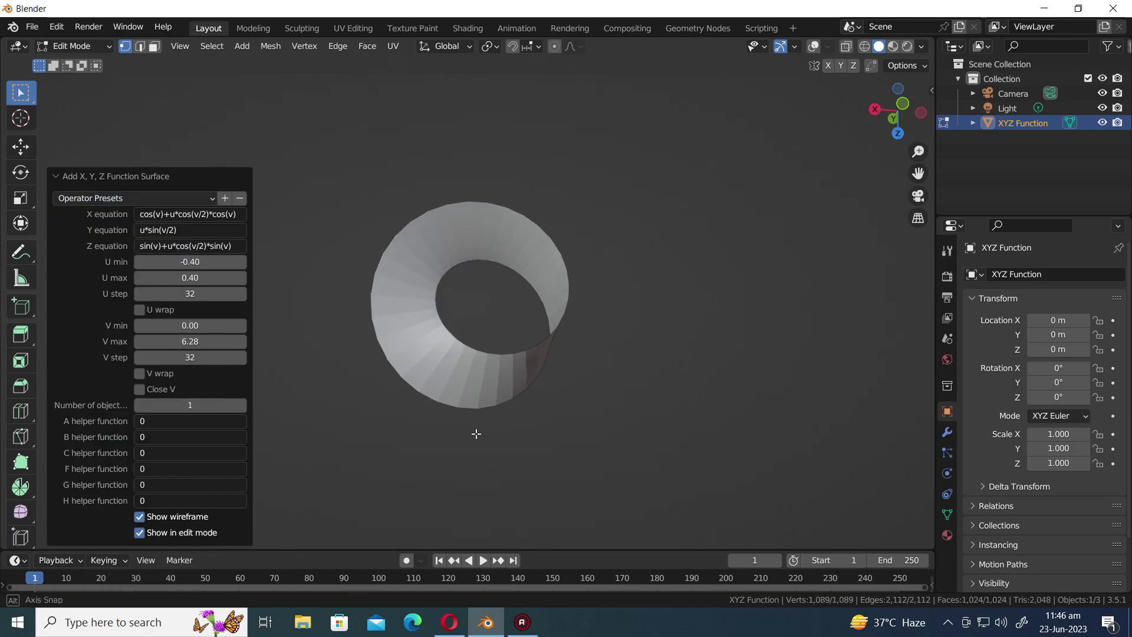
pyautogui.click(136, 198)
pyautogui.click(118, 457)
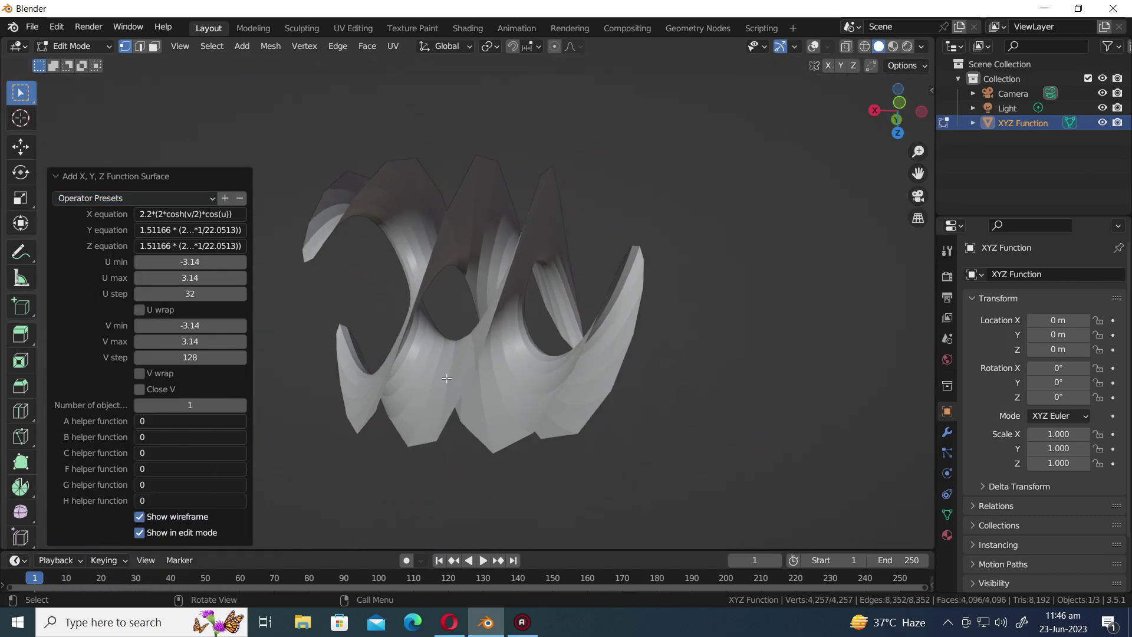
pyautogui.moveTo(447, 378); pyautogui.dragTo(560, 319, button='middle')
# Apply the pseudosphere preset to the function surface and raise its V step to 269.
pyautogui.click(171, 198)
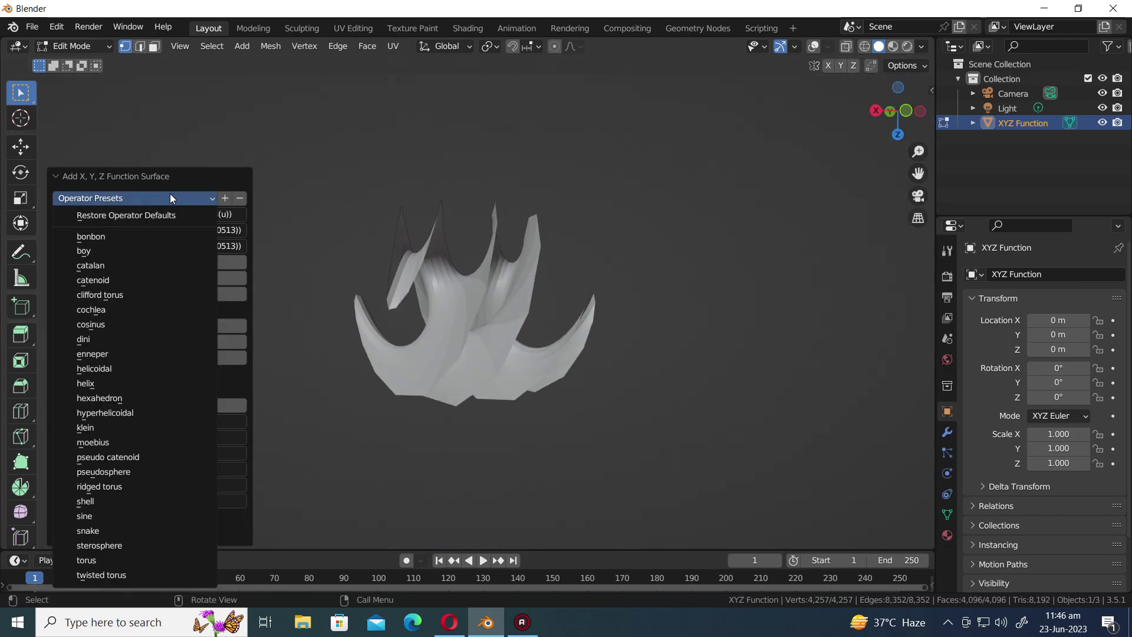
pyautogui.click(104, 457)
pyautogui.moveTo(567, 361); pyautogui.dragTo(556, 316, button='middle')
pyautogui.moveTo(204, 357); pyautogui.dragTo(589, 355)
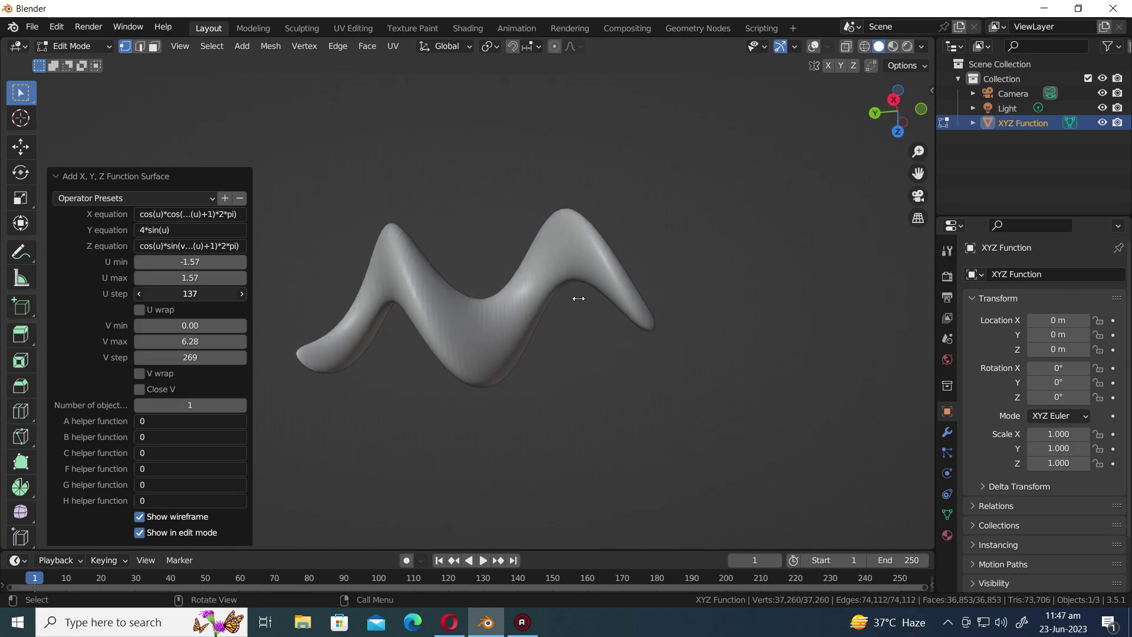
# Apply the ridged torus preset to the XYZ function surface and view the whole ring from above.
pyautogui.click(136, 198)
pyautogui.click(131, 458)
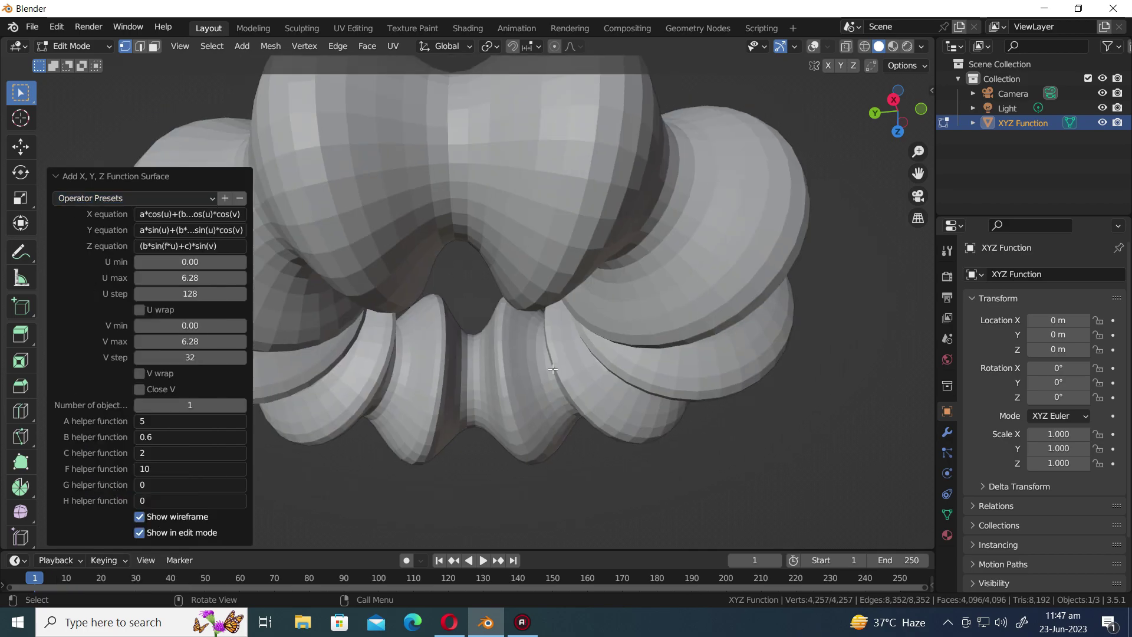
pyautogui.moveTo(531, 330); pyautogui.dragTo(564, 545, button='middle')
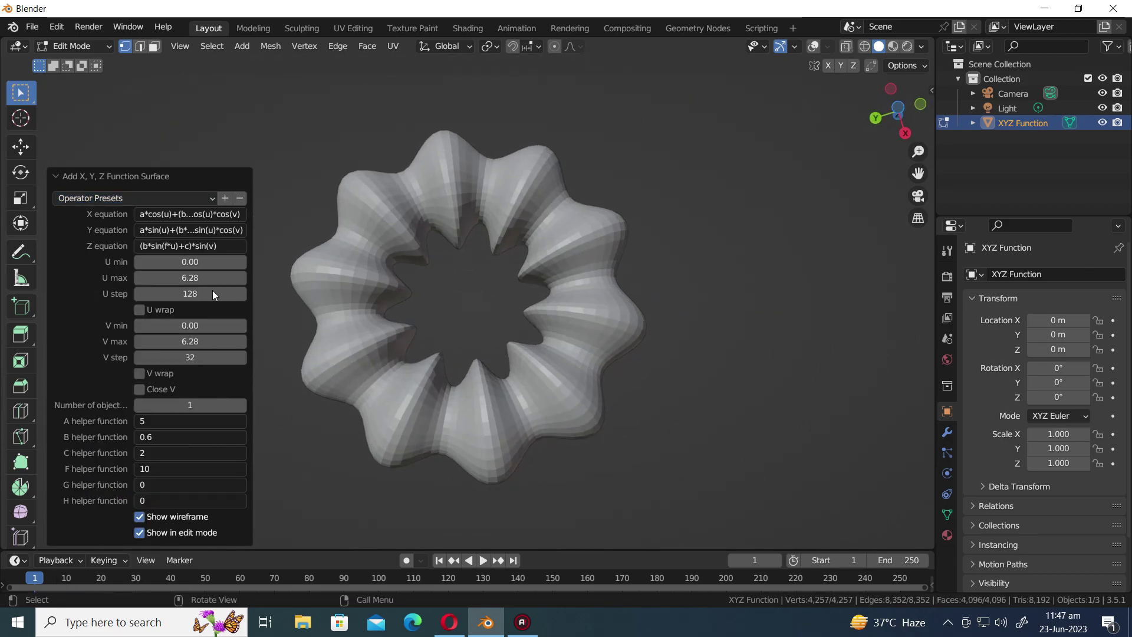
# Apply the shell preset to the XYZ function surface and view it from several angles.
pyautogui.click(177, 199)
pyautogui.click(100, 501)
pyautogui.keyDown('alt'); pyautogui.moveTo(471, 354); pyautogui.dragTo(492, 370, button='middle'); pyautogui.keyUp('alt')
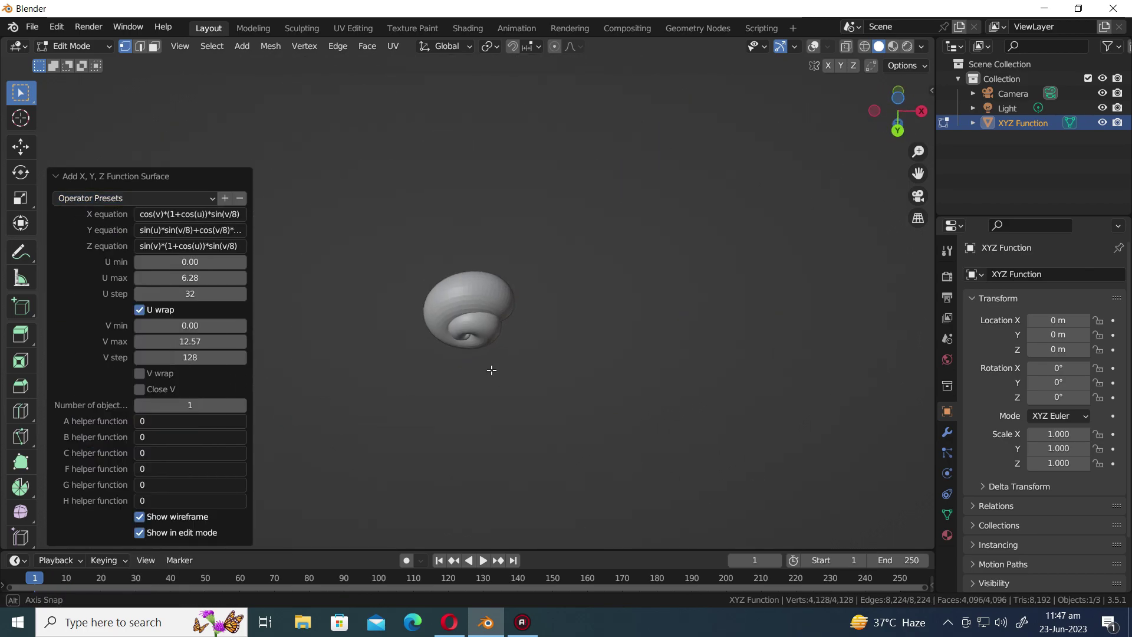
pyautogui.keyDown('alt'); pyautogui.moveTo(510, 297); pyautogui.dragTo(534, 375, button='middle'); pyautogui.keyUp('alt')
pyautogui.keyDown('alt'); pyautogui.moveTo(520, 200); pyautogui.dragTo(519, 236, button='middle'); pyautogui.keyUp('alt')
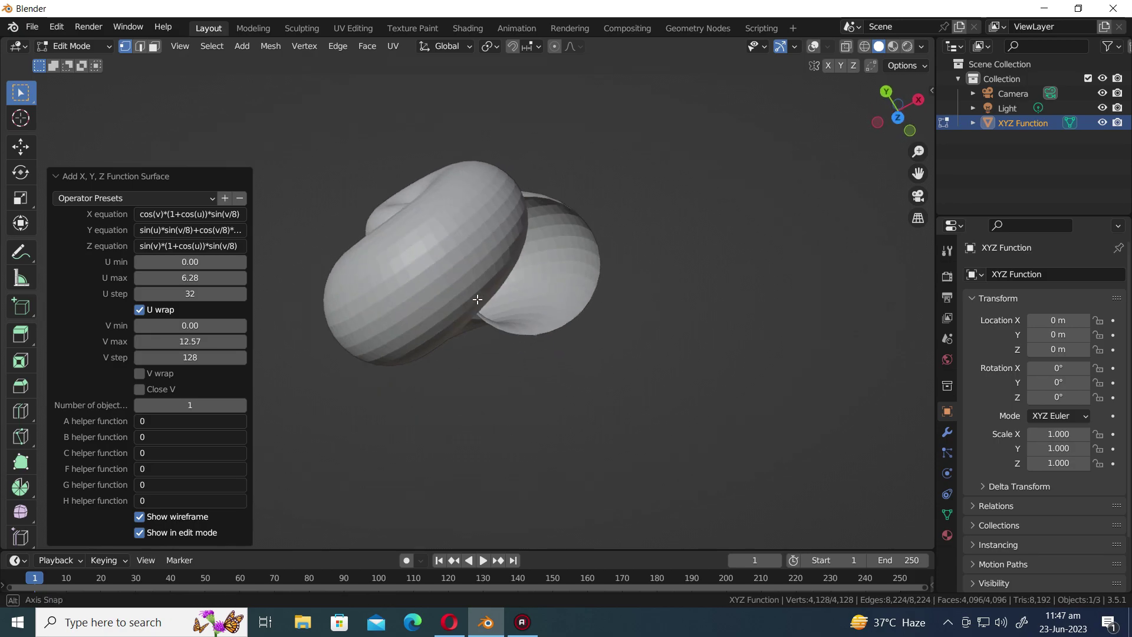
# Apply the sine preset and the snake preset in turn, viewing the snake surface from different angles.
pyautogui.click(171, 198)
pyautogui.click(100, 517)
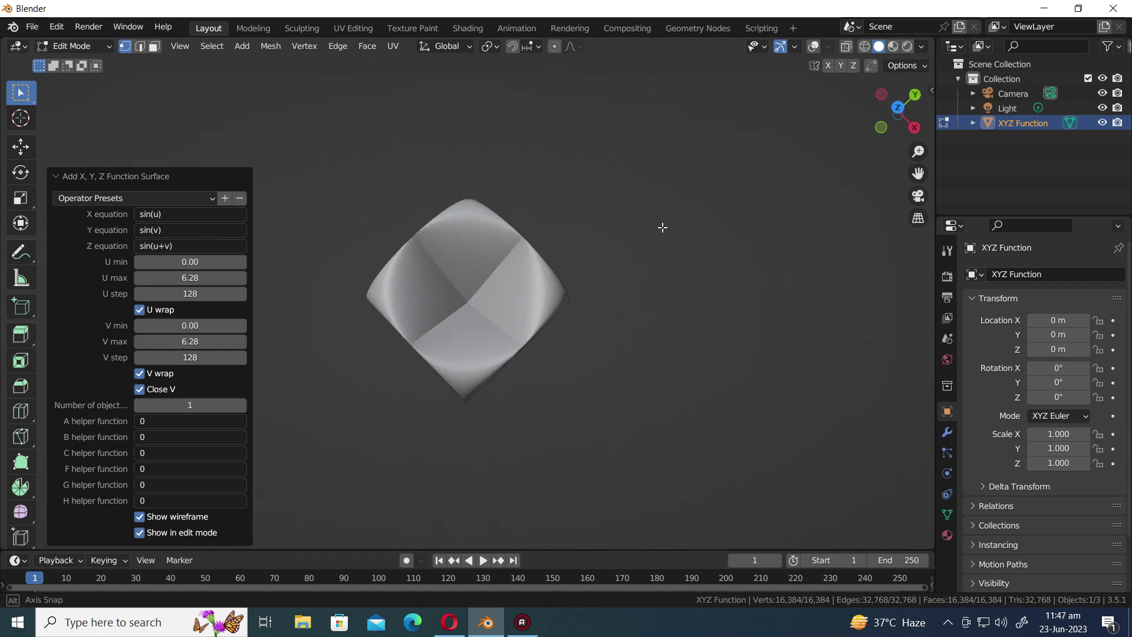
pyautogui.click(171, 198)
pyautogui.click(88, 532)
pyautogui.moveTo(531, 378); pyautogui.dragTo(600, 359, button='middle')
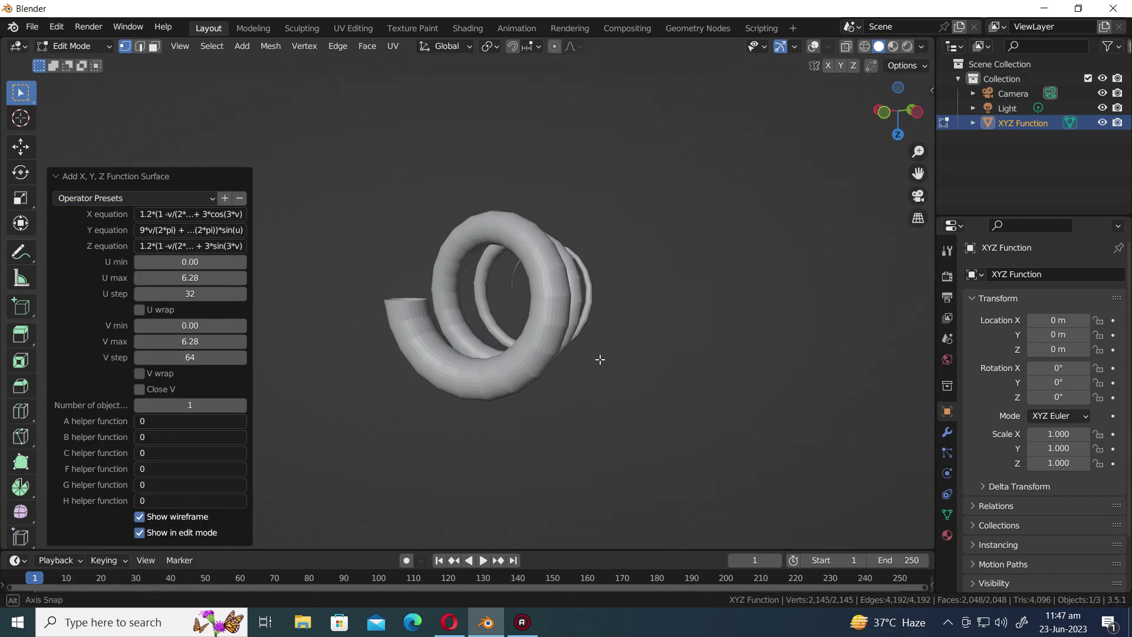
# Apply the sterosphere preset to the XYZ function surface and view its openings from several angles.
pyautogui.click(171, 198)
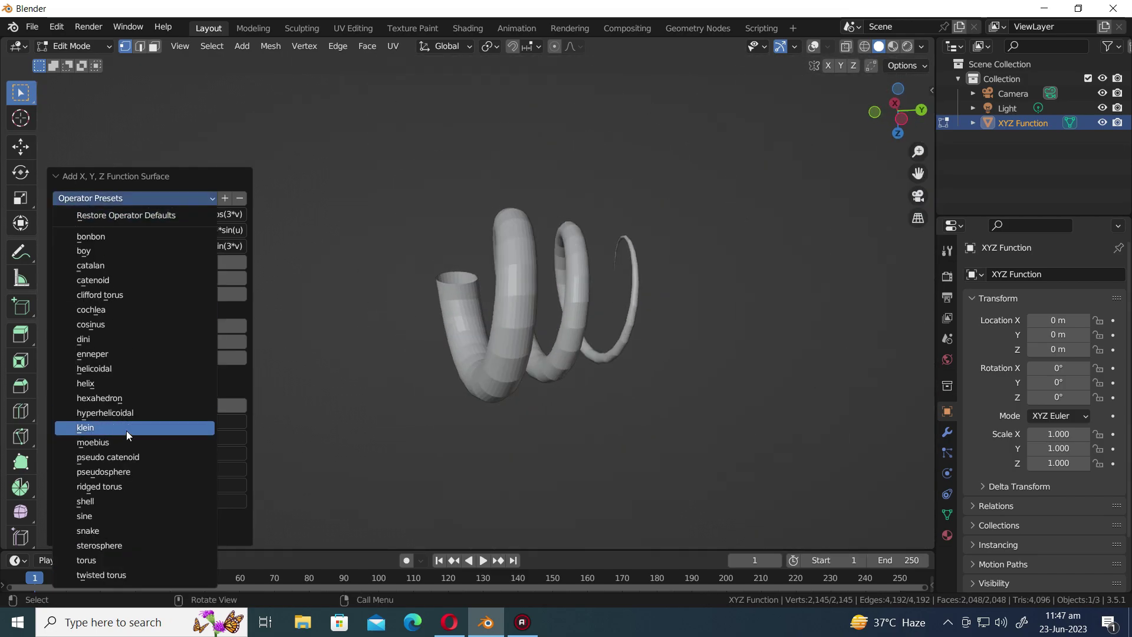
pyautogui.click(98, 541)
pyautogui.moveTo(536, 371); pyautogui.dragTo(617, 289, button='middle')
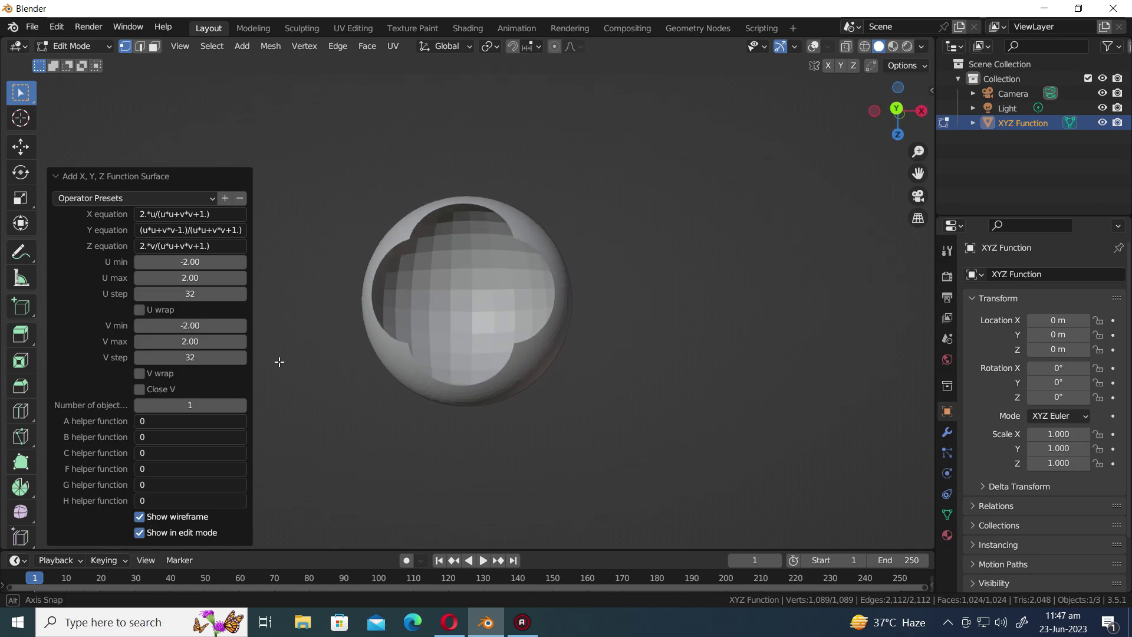
pyautogui.moveTo(258, 368); pyautogui.dragTo(236, 330, button='middle')
# Apply the torus preset to the function surface and raise its V step and U step to smooth it.
pyautogui.click(148, 198)
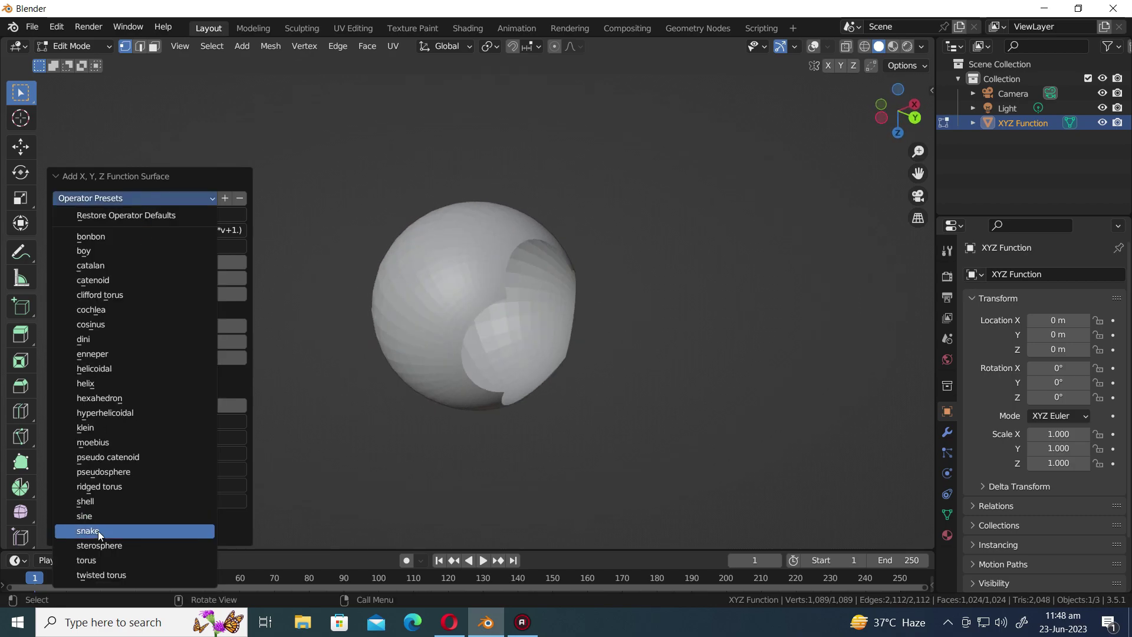
pyautogui.click(98, 531)
pyautogui.moveTo(549, 370); pyautogui.dragTo(500, 343, button='middle')
pyautogui.moveTo(204, 358); pyautogui.dragTo(672, 366)
pyautogui.moveTo(190, 294); pyautogui.dragTo(470, 296)
# Apply the twisted torus preset, view the whole ring, and raise its U step and V step for a smoother surface.
pyautogui.click(154, 199)
pyautogui.click(112, 576)
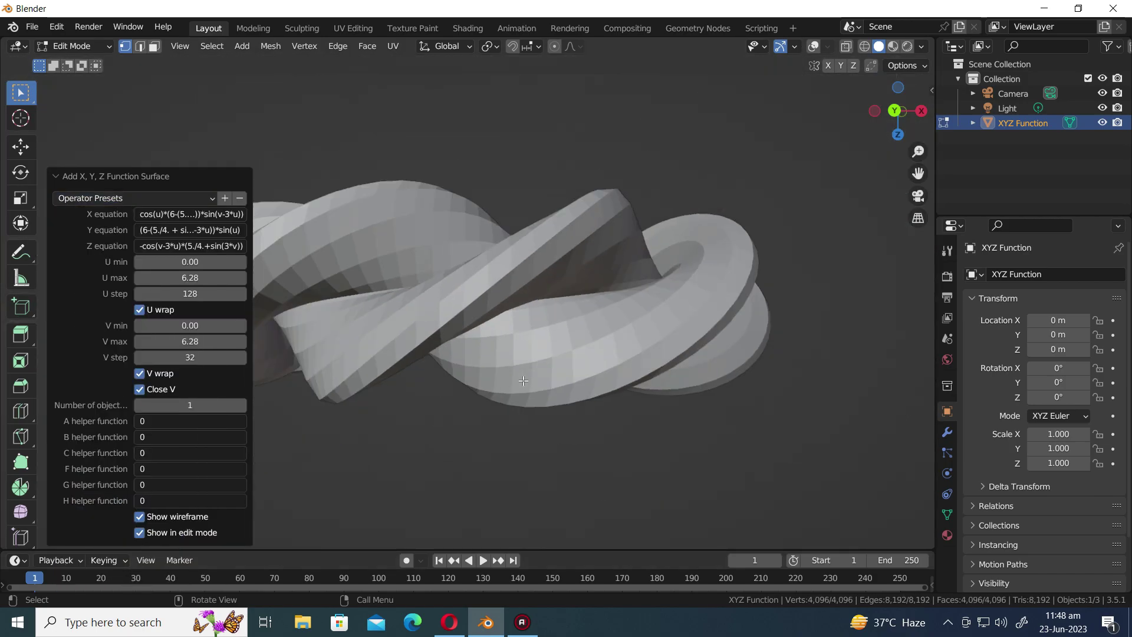
pyautogui.scroll(-4, 590, 366)
pyautogui.moveTo(651, 307); pyautogui.dragTo(554, 354, button='middle')
pyautogui.moveTo(190, 294); pyautogui.dragTo(193, 294)
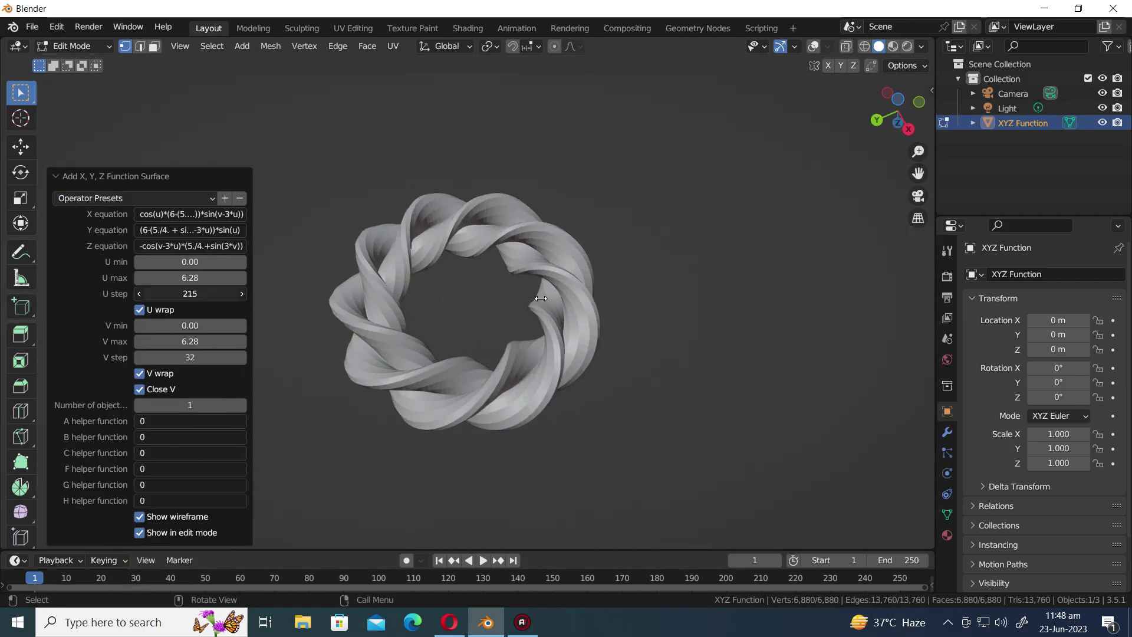
pyautogui.moveTo(542, 298); pyautogui.dragTo(579, 303)
pyautogui.moveTo(190, 357); pyautogui.dragTo(596, 369)
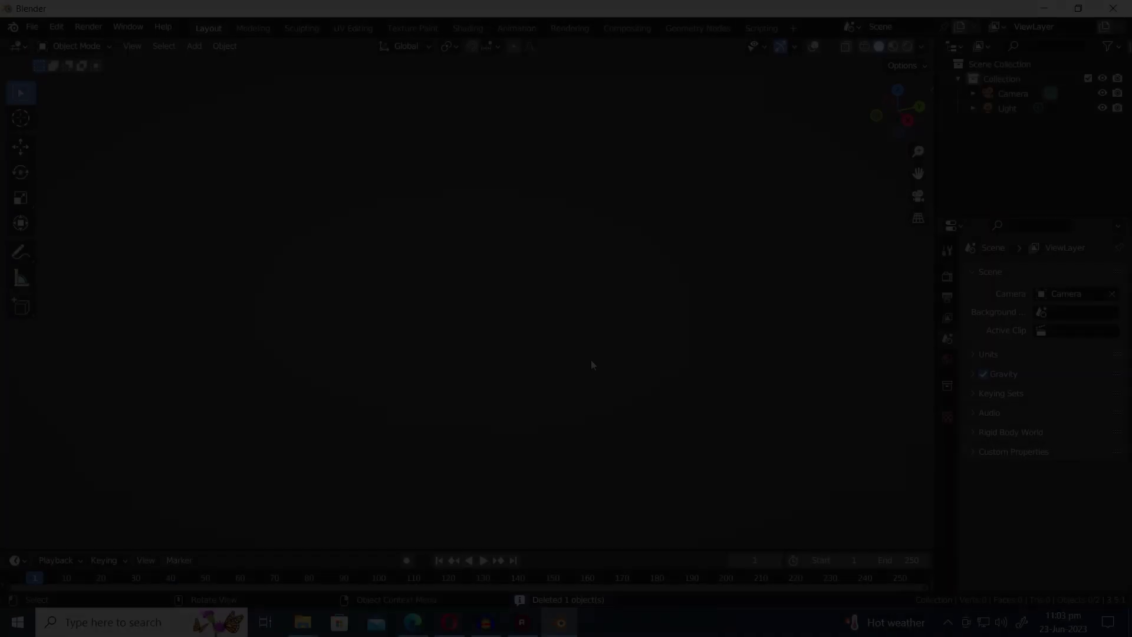
# Add a regular solid mesh to the empty scene and expand its creation settings.
pyautogui.hotkey('shift', 'a')
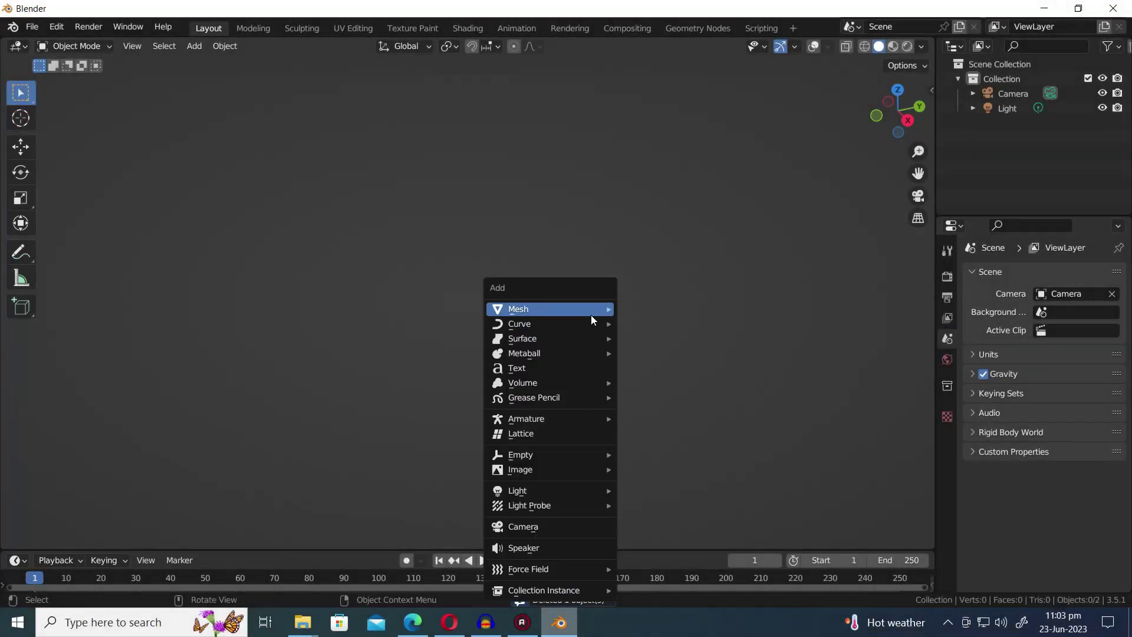
pyautogui.moveTo(592, 316)
pyautogui.moveTo(672, 539)
pyautogui.click(796, 526)
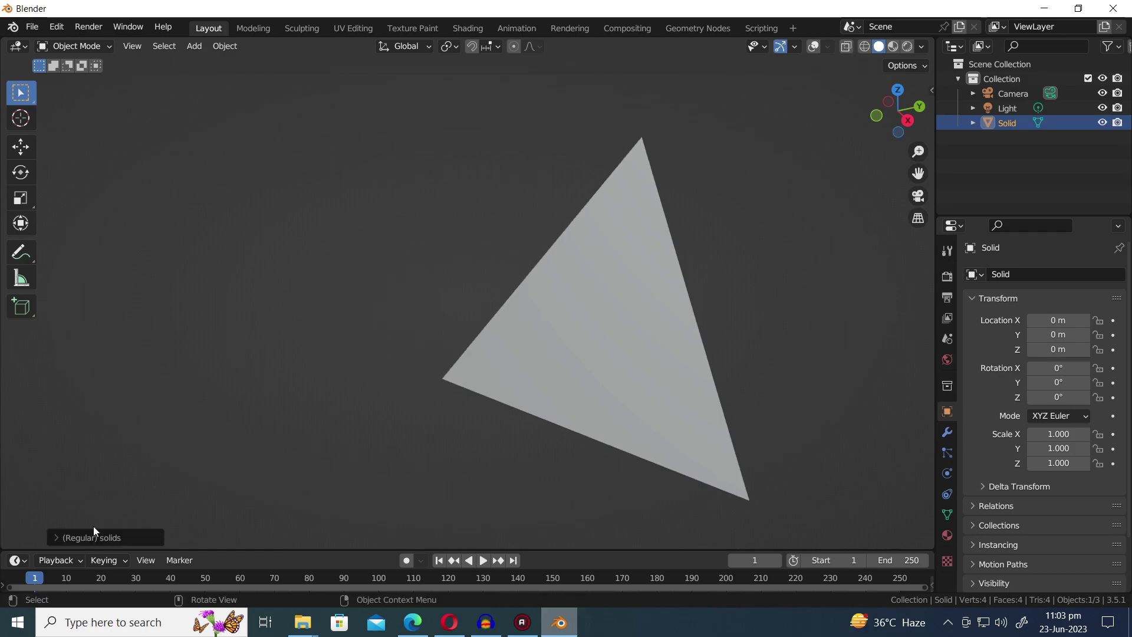
pyautogui.click(88, 534)
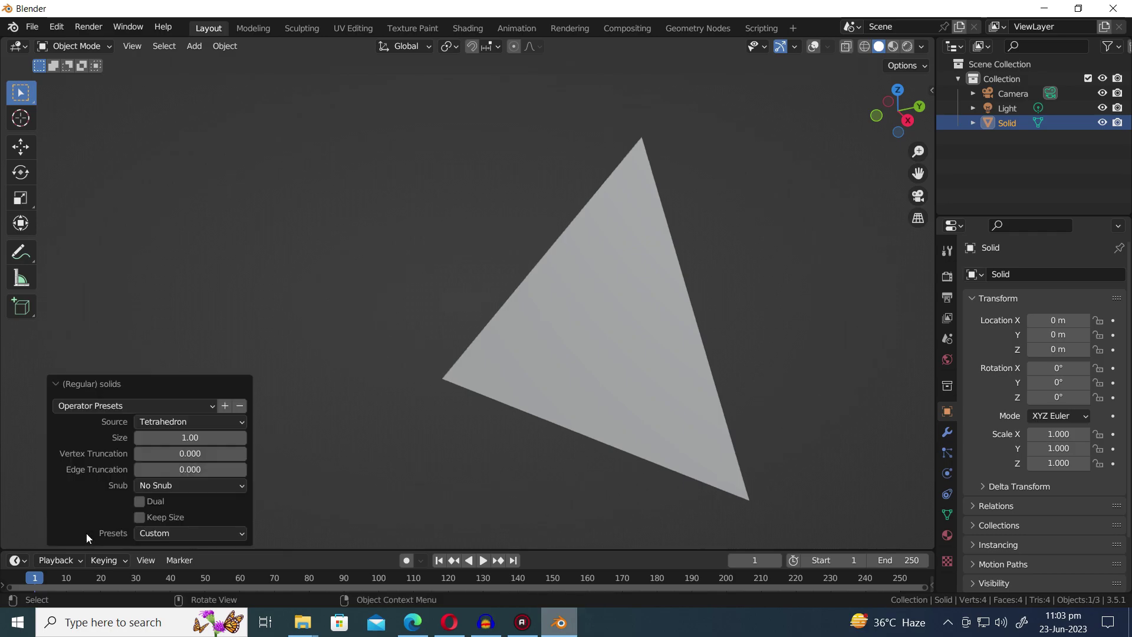
# Switch the solid's source through Hexahedron, Octahedron, Dodecahedron and Icosahedron in turn.
pyautogui.click(170, 423)
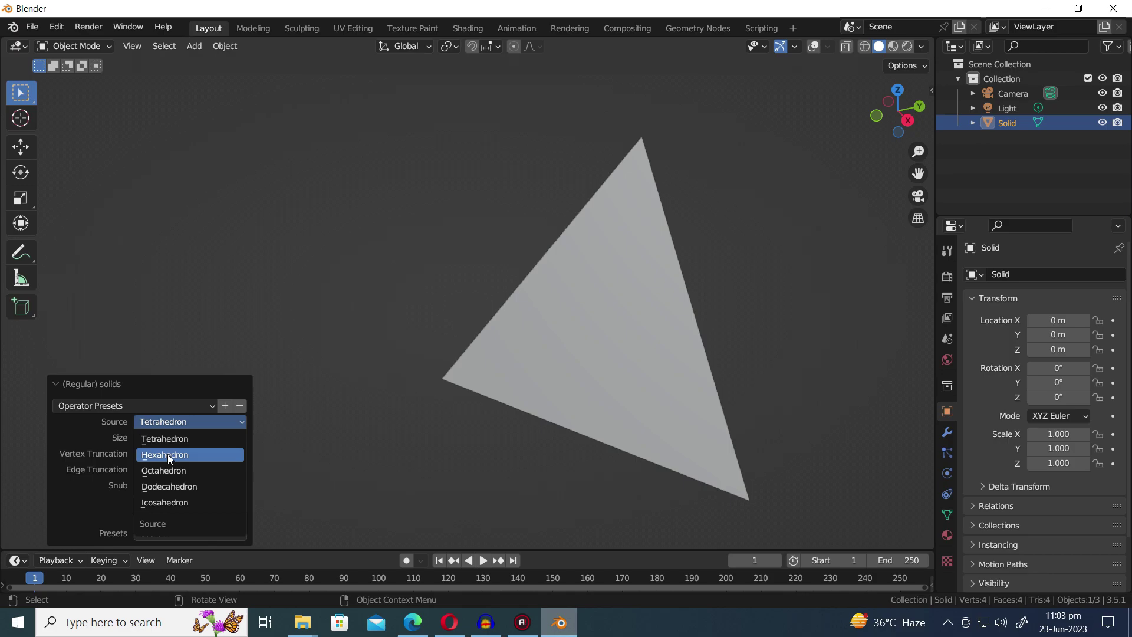
pyautogui.click(168, 455)
pyautogui.click(181, 428)
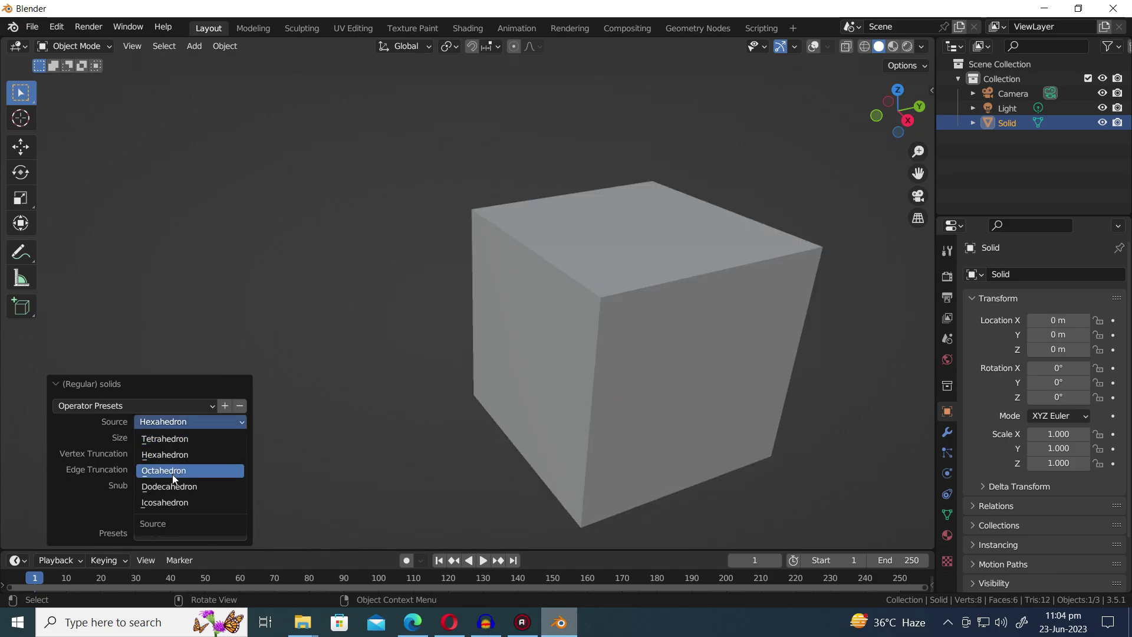
pyautogui.click(172, 474)
pyautogui.click(178, 423)
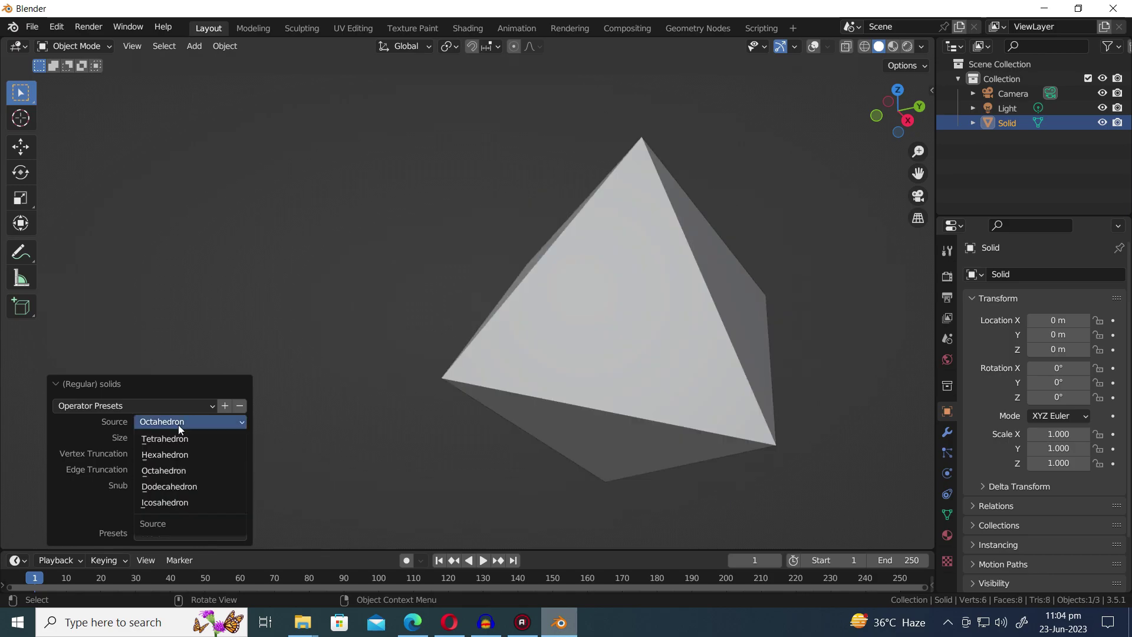
pyautogui.click(171, 484)
pyautogui.click(174, 422)
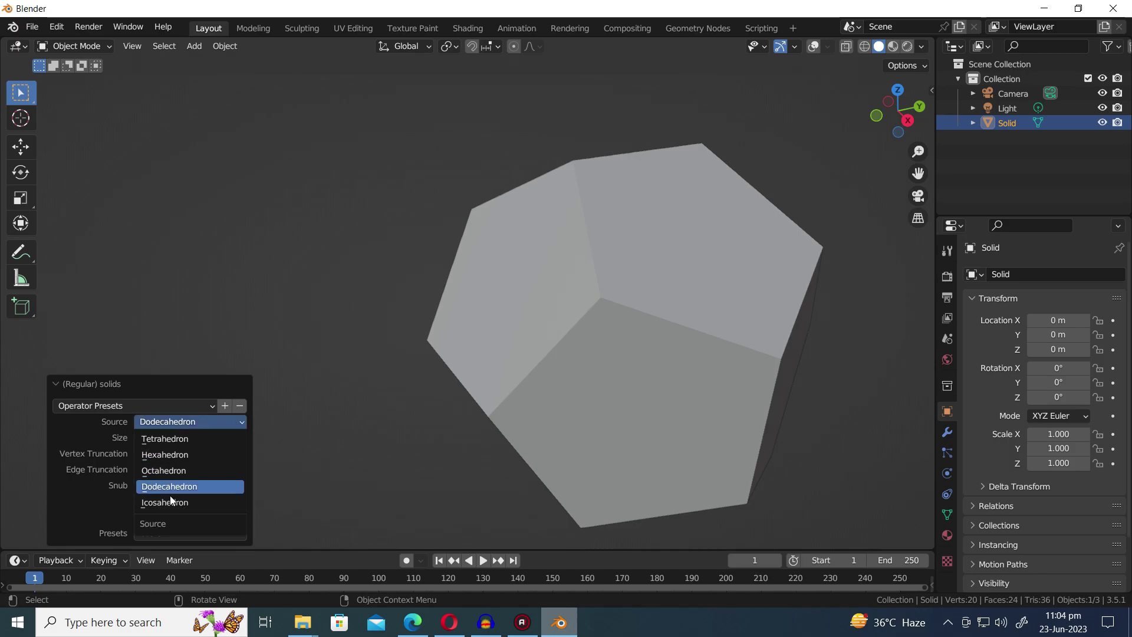
pyautogui.click(170, 502)
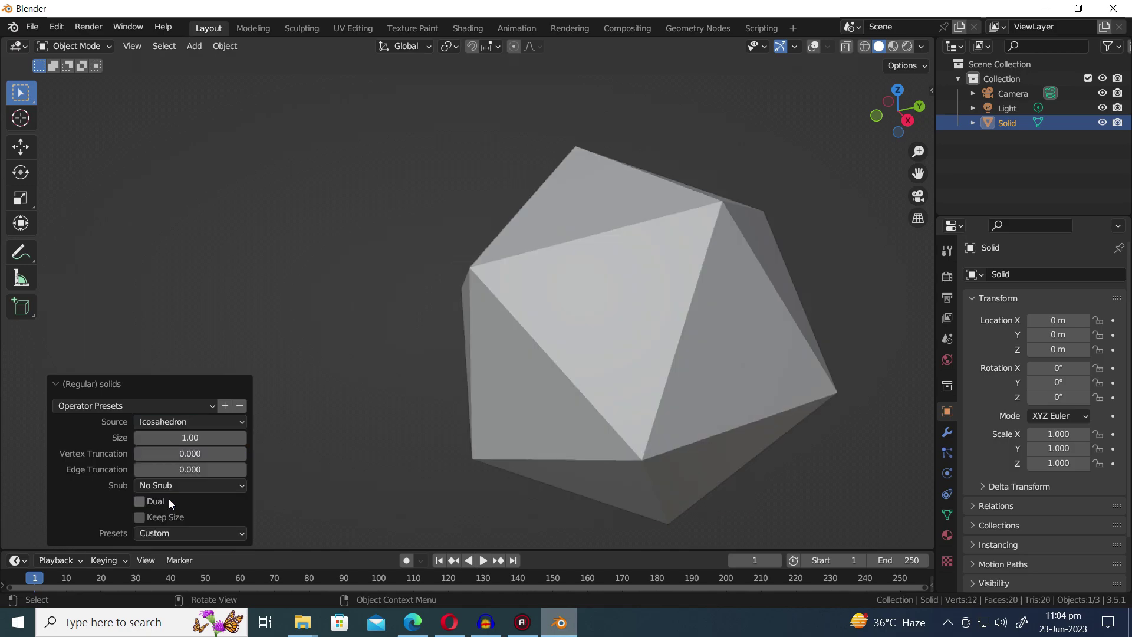
# Apply the Snub Dodecahedron, Truncated Icosidodecahedron and Rhombicosidodecahedron presets to the solid in turn.
pyautogui.click(225, 534)
pyautogui.click(209, 309)
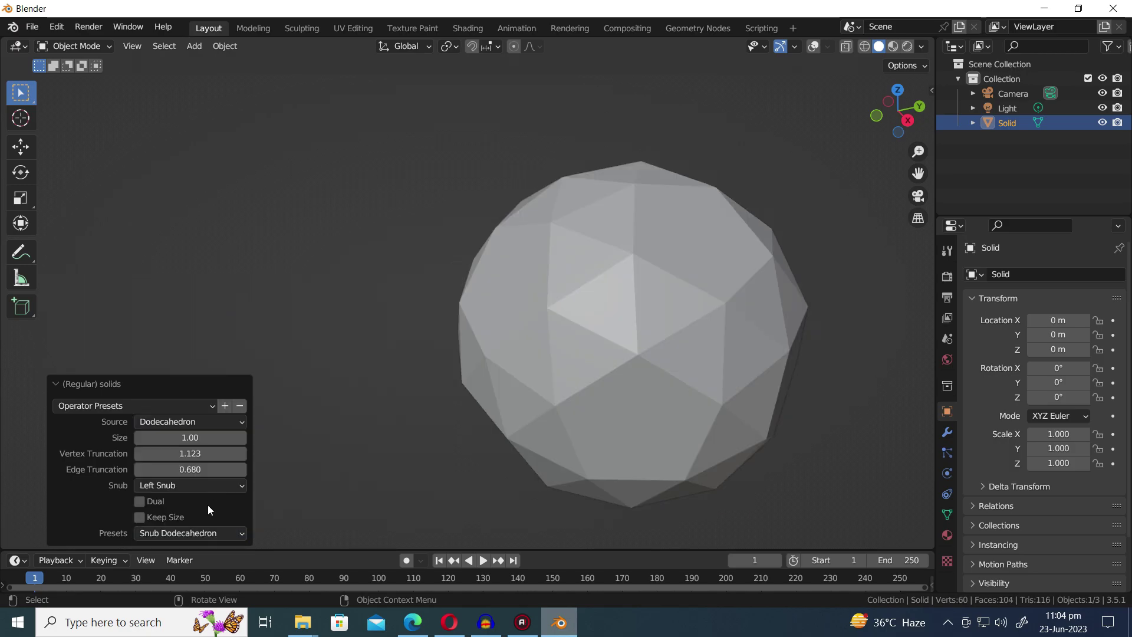
pyautogui.click(198, 534)
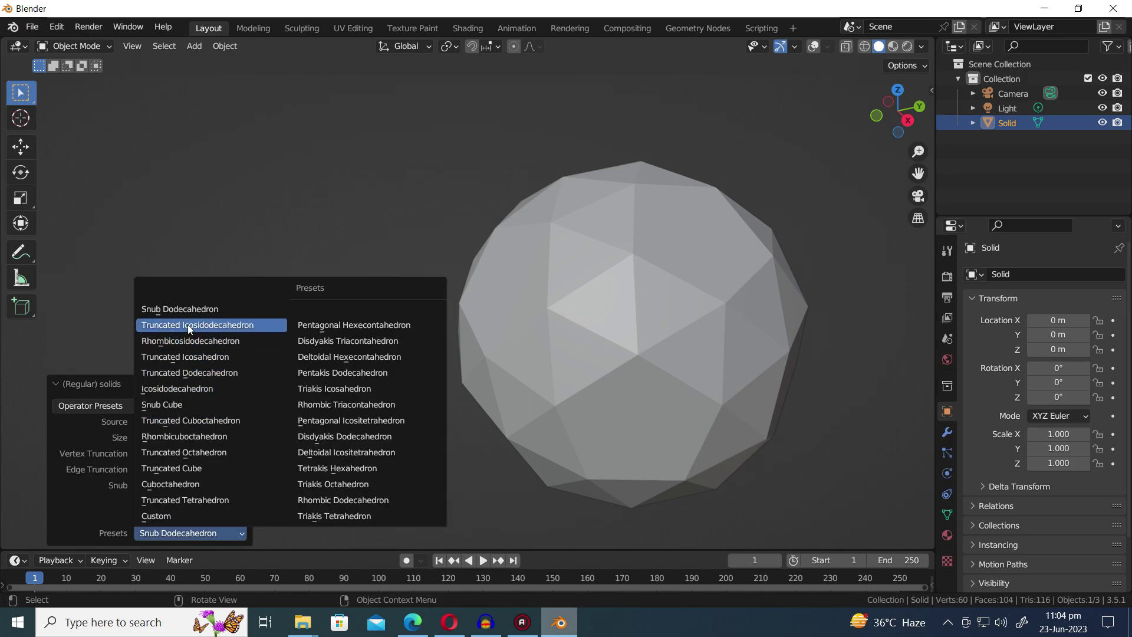
pyautogui.click(190, 327)
pyautogui.click(195, 535)
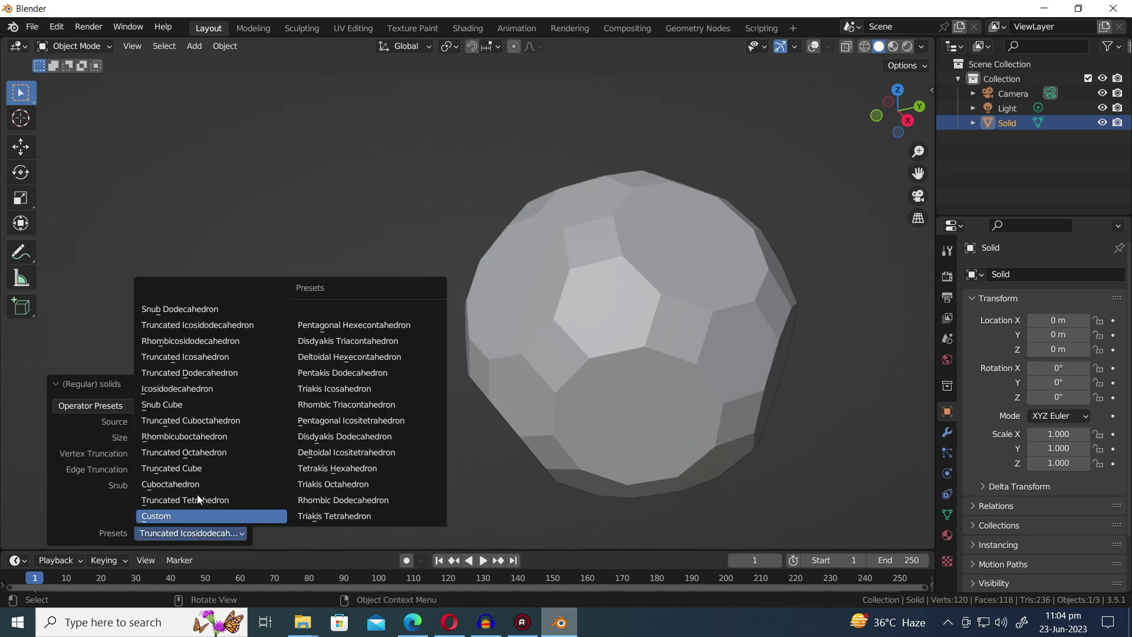
pyautogui.click(202, 340)
# Apply the Truncated Icosahedron, Truncated Dodecahedron and Icosidodecahedron presets to the solid in turn.
pyautogui.click(193, 535)
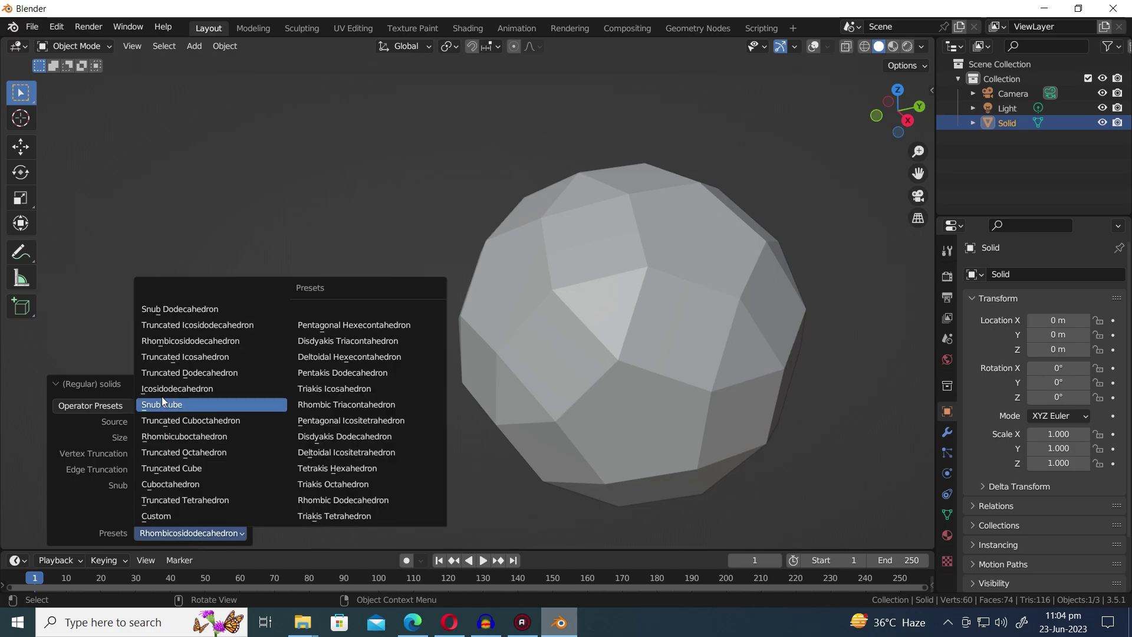
pyautogui.click(168, 357)
pyautogui.click(167, 537)
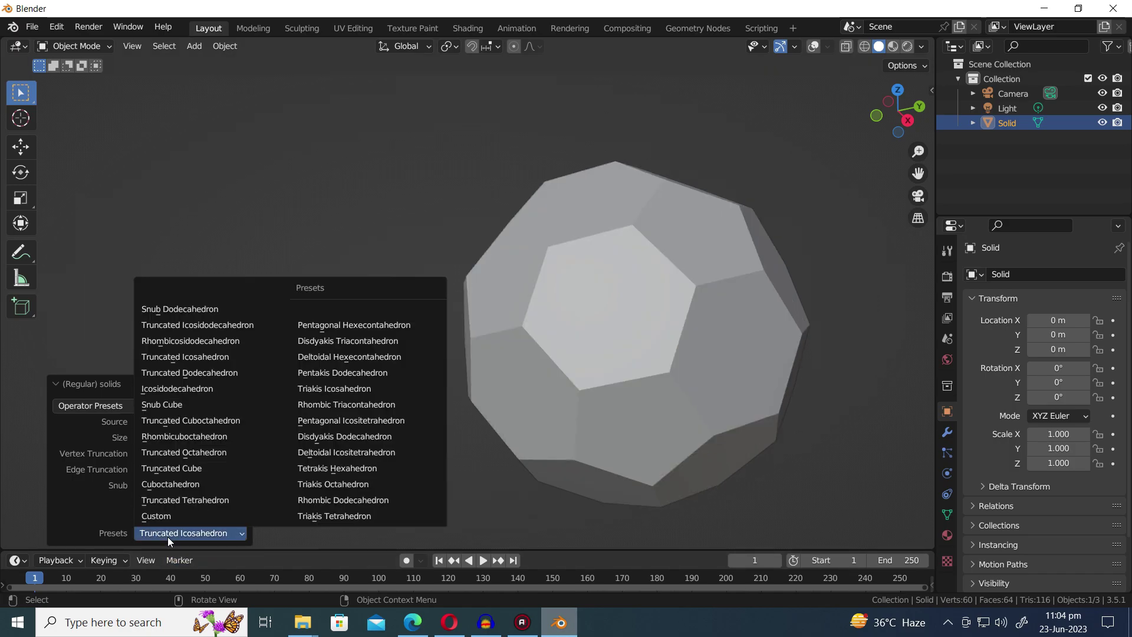
pyautogui.click(175, 372)
pyautogui.click(185, 533)
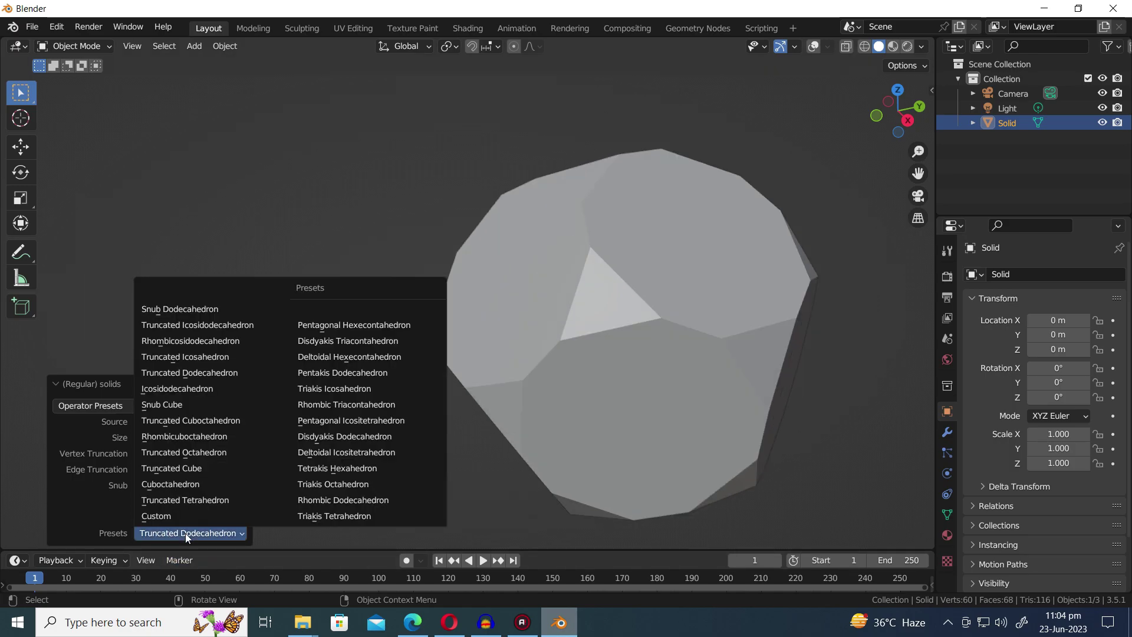
pyautogui.click(177, 389)
# Apply the Snub Cube, Truncated Cuboctahedron and Rhombicuboctahedron presets to the solid in turn.
pyautogui.click(180, 534)
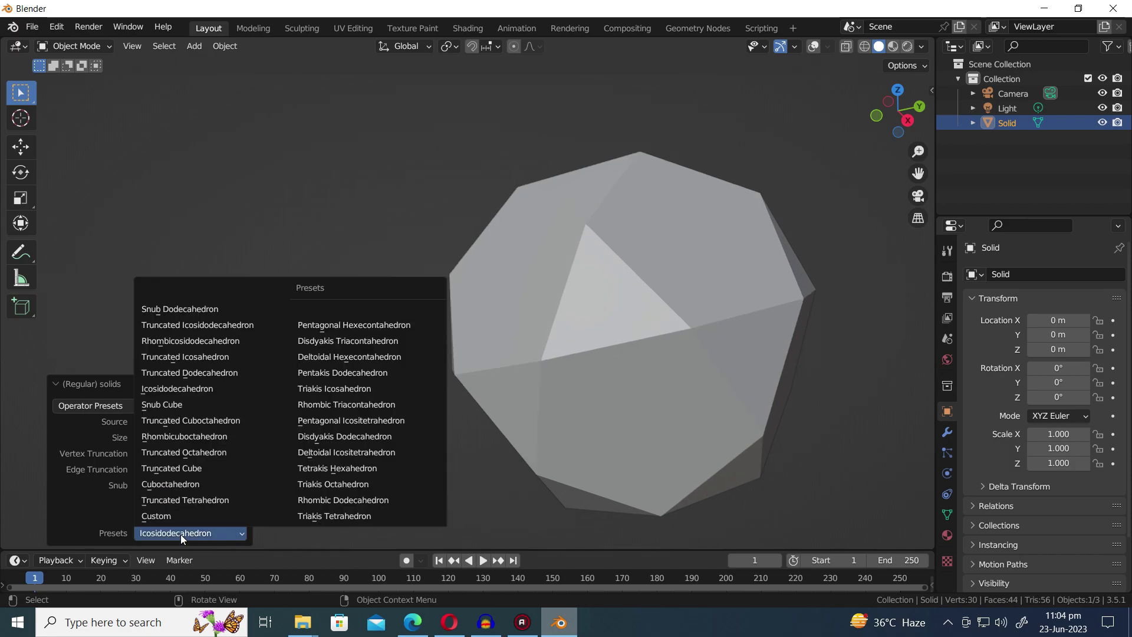
pyautogui.click(171, 405)
pyautogui.keyDown('shift'); pyautogui.moveTo(475, 406); pyautogui.dragTo(531, 407, button='middle'); pyautogui.keyUp('shift')
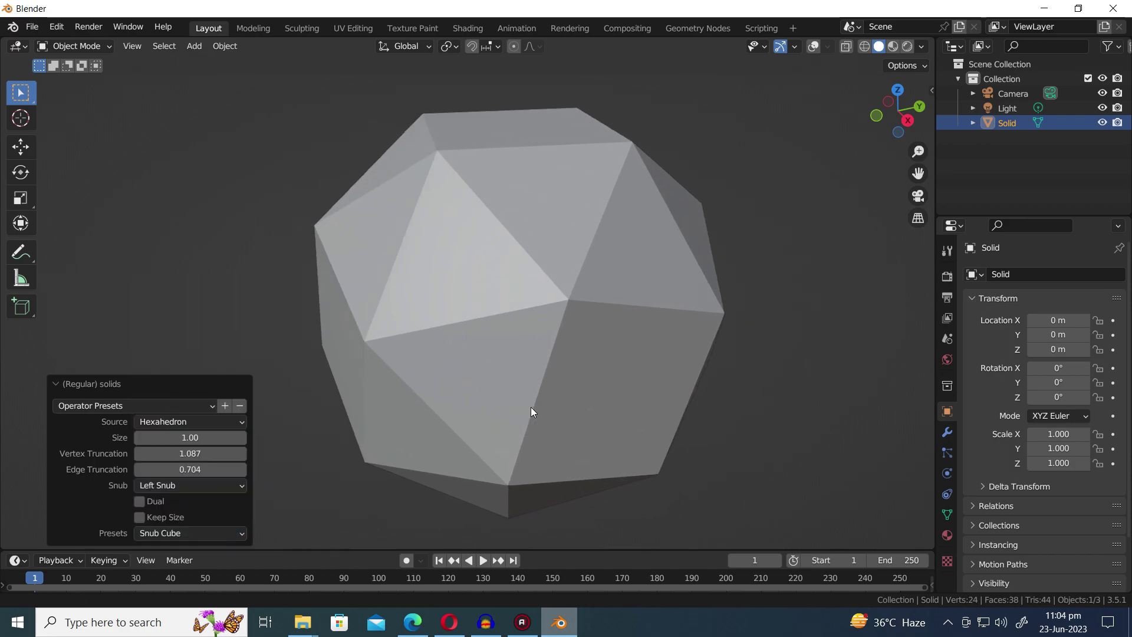
pyautogui.click(203, 534)
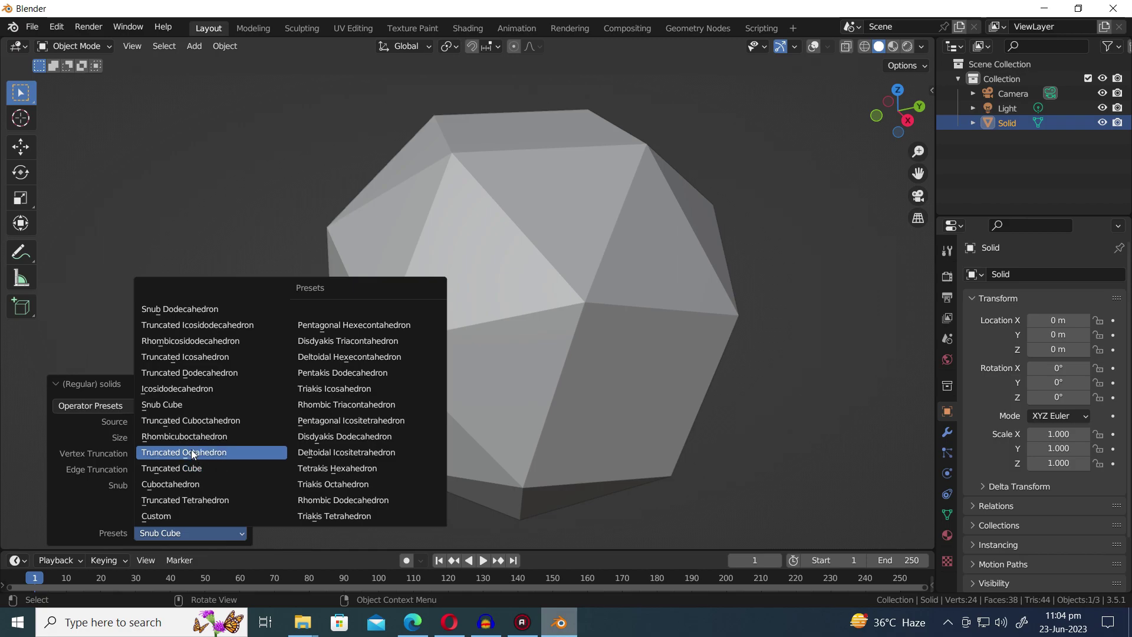
pyautogui.click(187, 420)
pyautogui.click(198, 534)
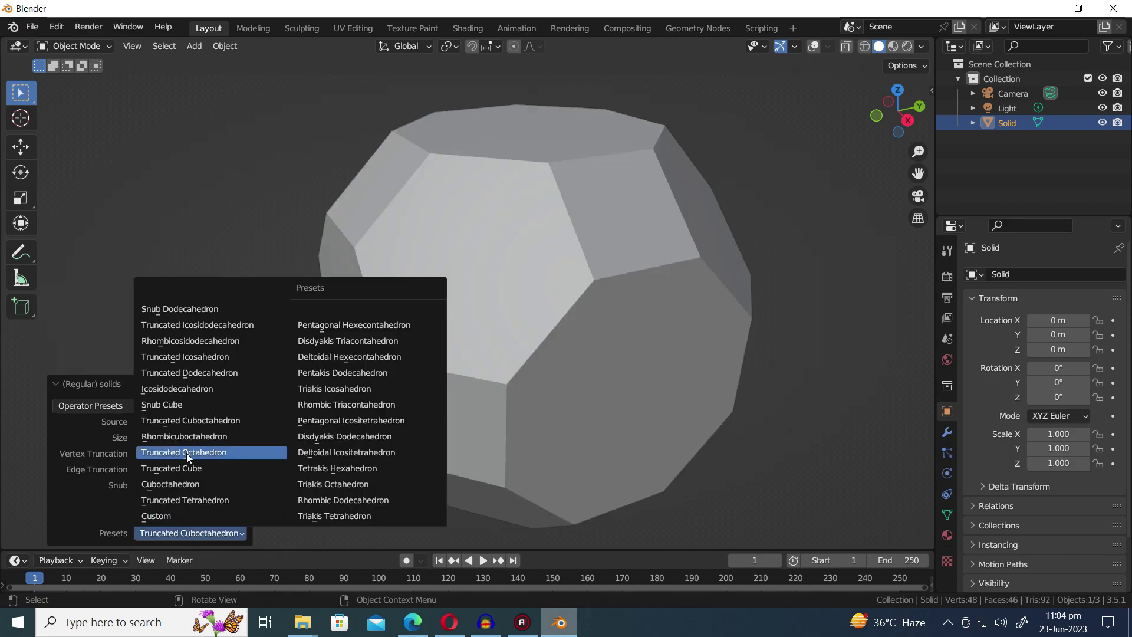
pyautogui.click(183, 437)
# Apply the Truncated Octahedron, Truncated Cube, Cuboctahedron and Truncated Tetrahedron presets to the solid in turn.
pyautogui.click(195, 532)
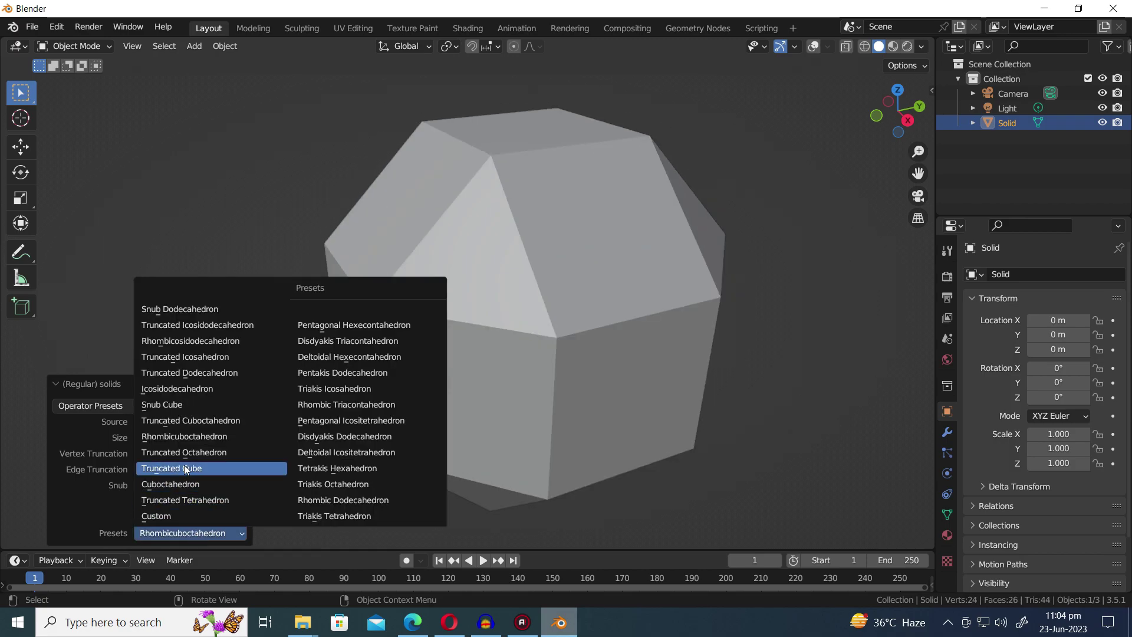
pyautogui.click(182, 452)
pyautogui.click(188, 534)
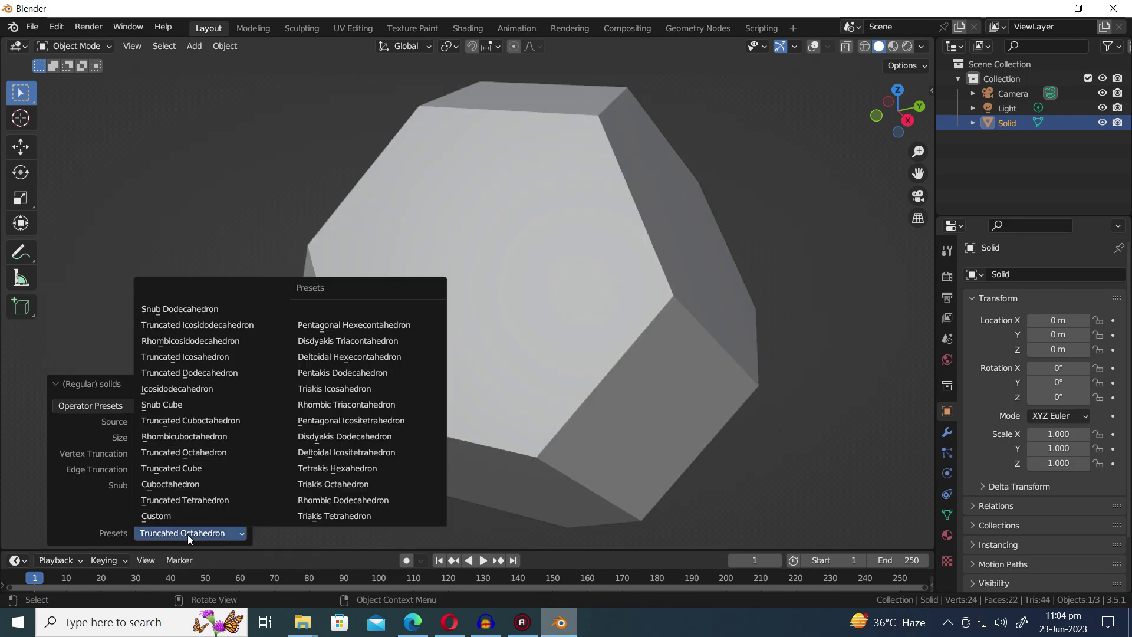
pyautogui.click(170, 469)
pyautogui.click(189, 531)
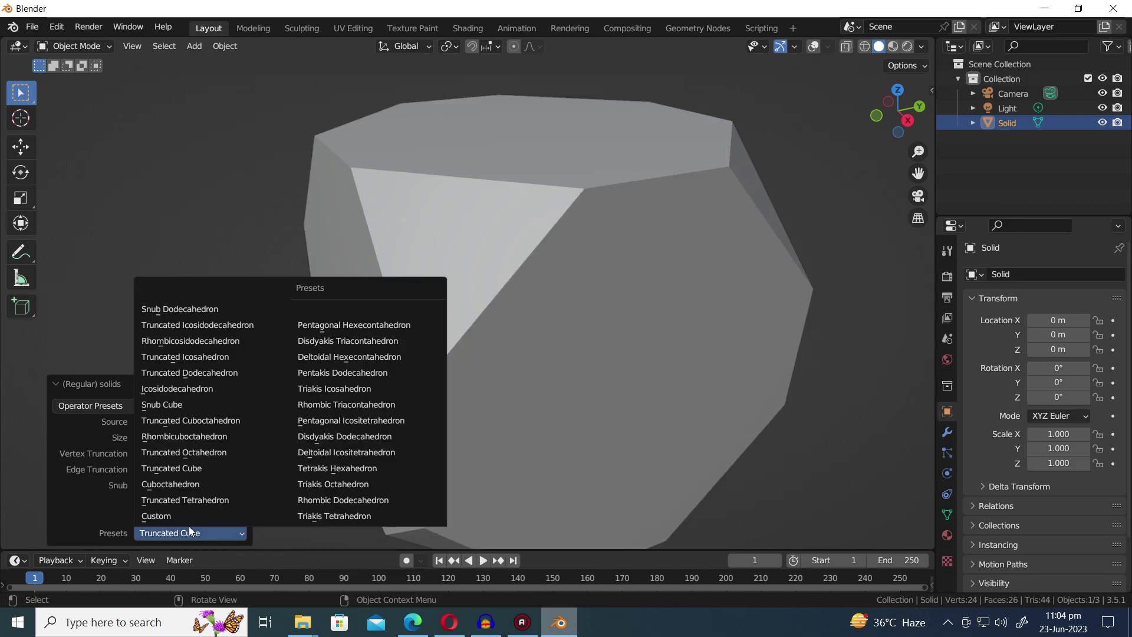
pyautogui.click(184, 485)
pyautogui.click(189, 535)
pyautogui.click(193, 500)
pyautogui.scroll(-2, 519, 425)
pyautogui.keyDown('shift'); pyautogui.moveTo(602, 402); pyautogui.dragTo(663, 349, button='middle'); pyautogui.keyUp('shift')
# Apply the Disdyakis Triacontahedron, Deltoidal Hexecontahedron and Pentakis Dodecahedron presets to the solid in turn.
pyautogui.click(189, 533)
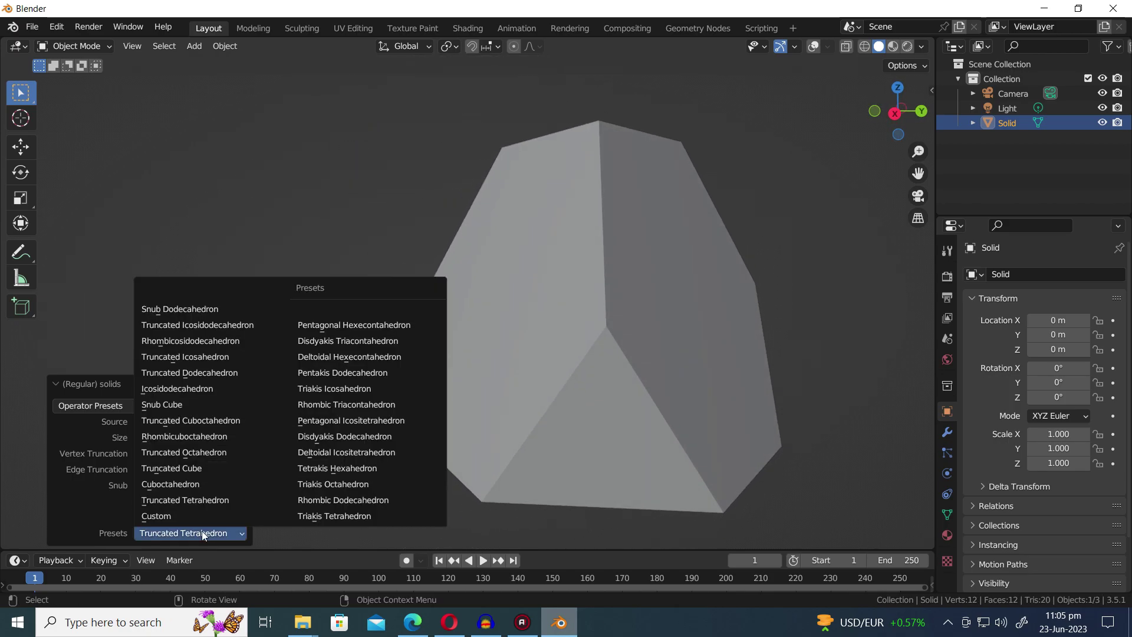
pyautogui.click(424, 247)
pyautogui.scroll(-3, 669, 376)
pyautogui.click(189, 533)
pyautogui.click(348, 341)
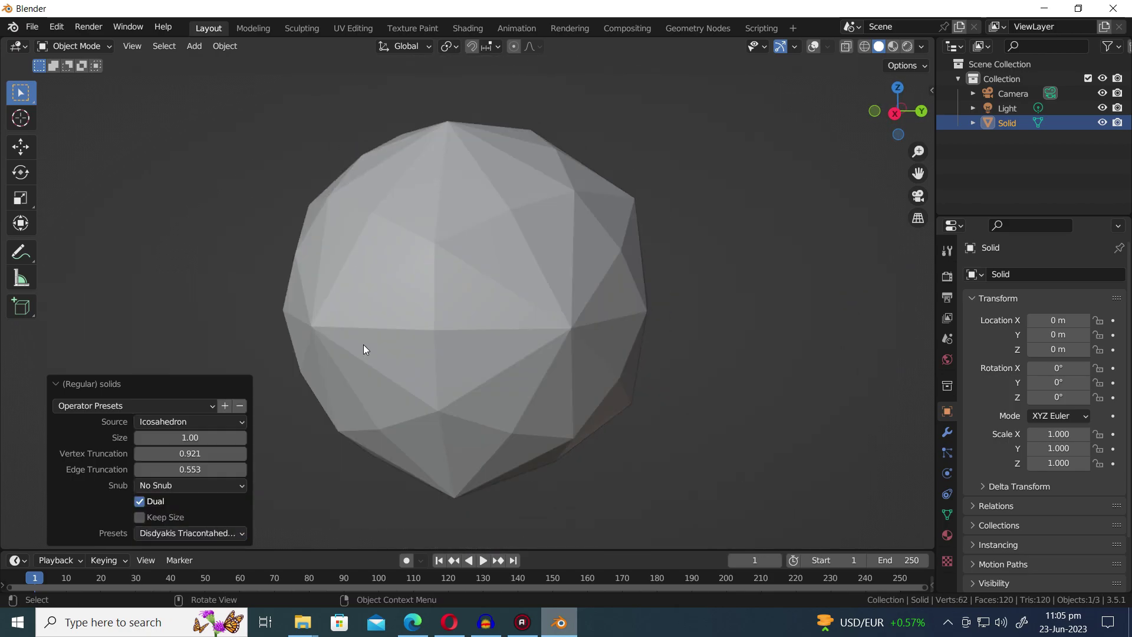
pyautogui.click(200, 533)
pyautogui.click(345, 358)
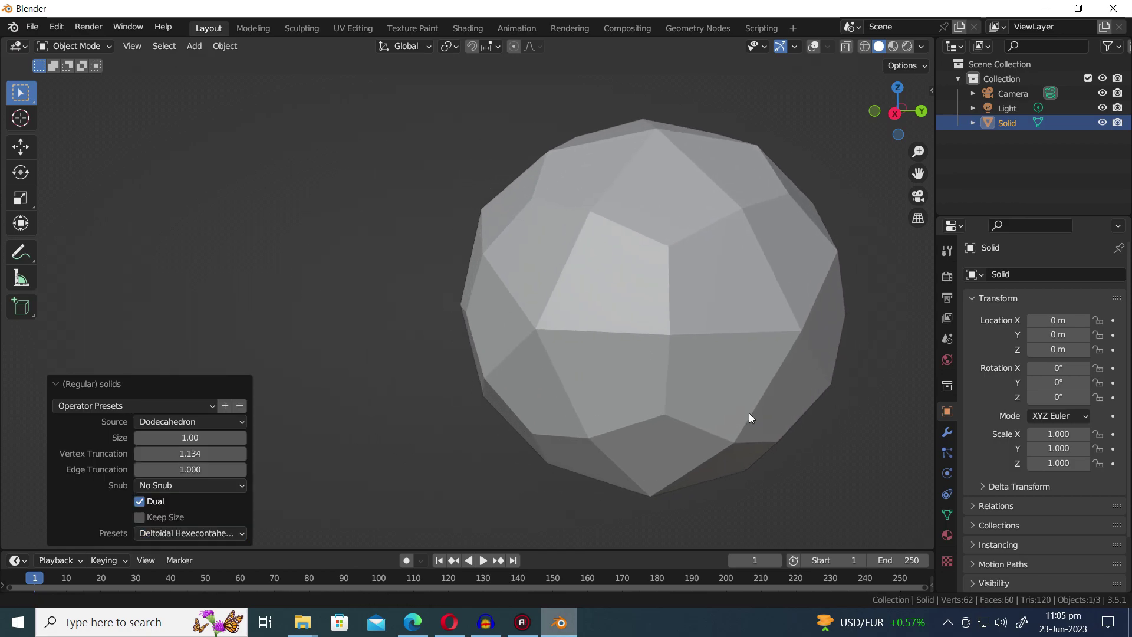
pyautogui.click(192, 533)
pyautogui.click(342, 373)
# Apply the Triakis Icosahedron, Rhombic Triacontahedron and Pentagonal Icositetrahedron presets to the solid in turn.
pyautogui.click(196, 534)
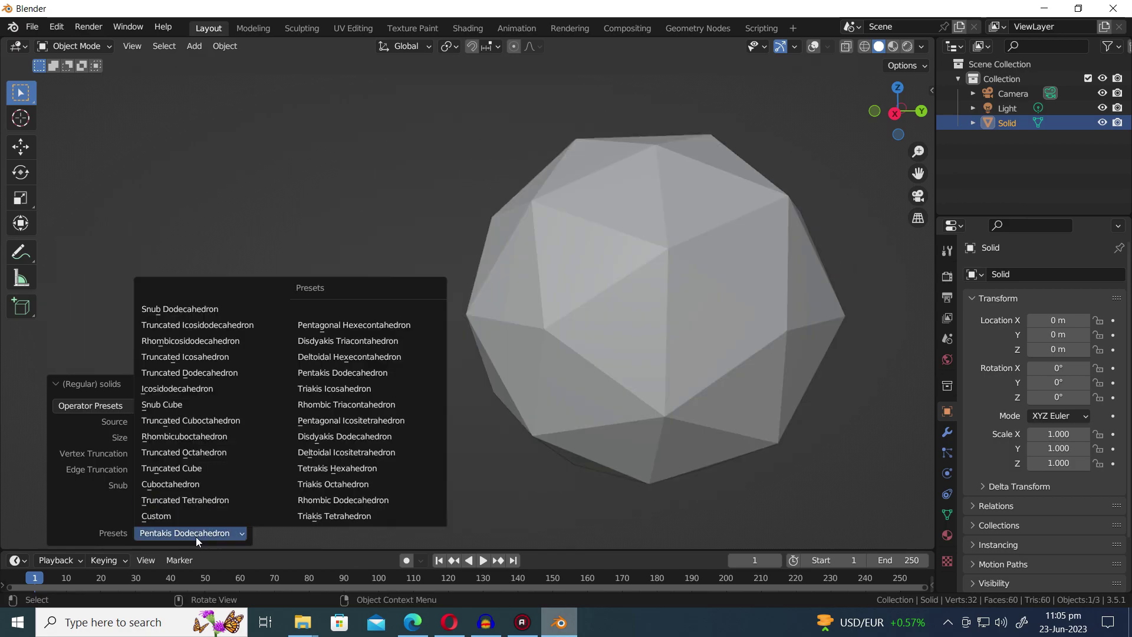
pyautogui.click(354, 389)
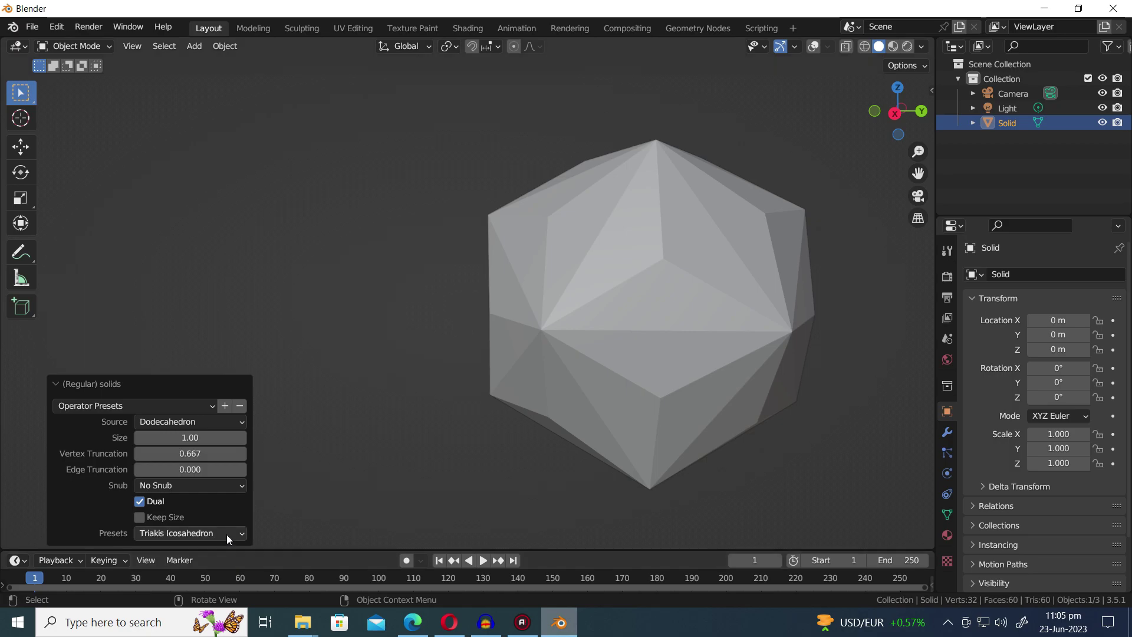
pyautogui.click(228, 535)
pyautogui.click(360, 406)
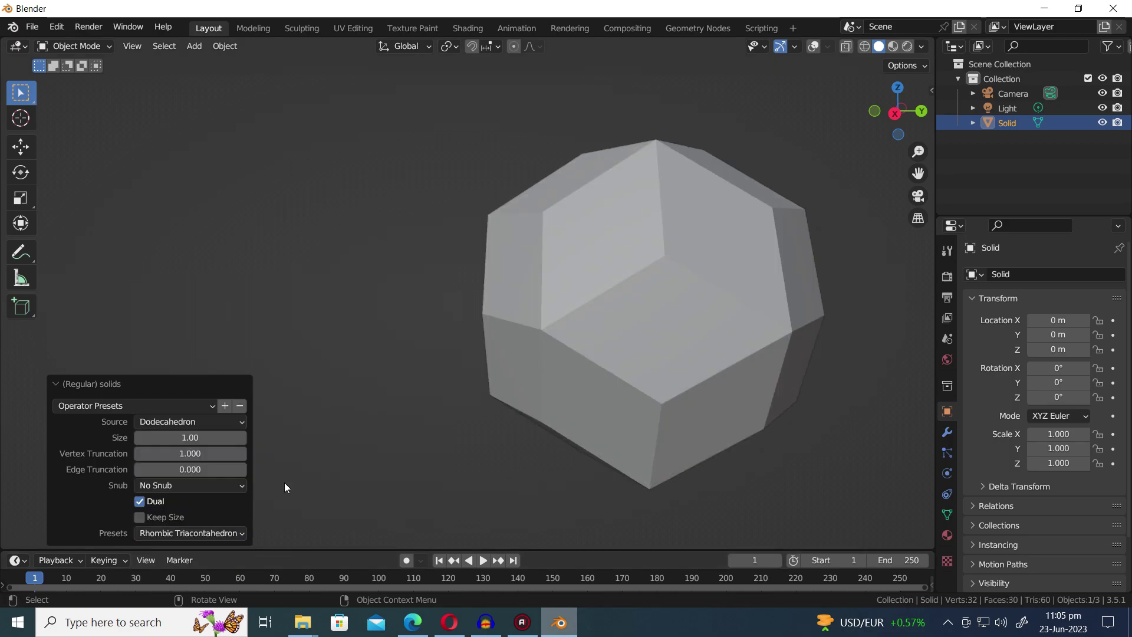
pyautogui.click(216, 534)
pyautogui.click(315, 419)
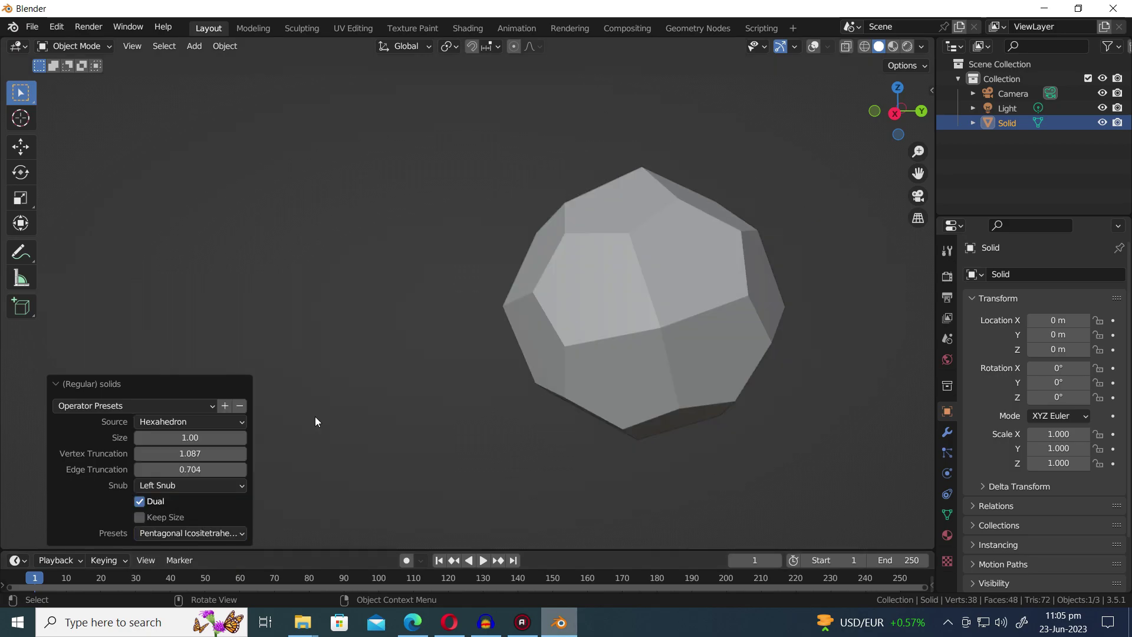
# Apply the Disdyakis Dodecahedron, Deltoidal Icositetrahedron and Tetrakis Hexahedron presets to the solid in turn.
pyautogui.click(206, 535)
pyautogui.click(344, 436)
pyautogui.click(230, 533)
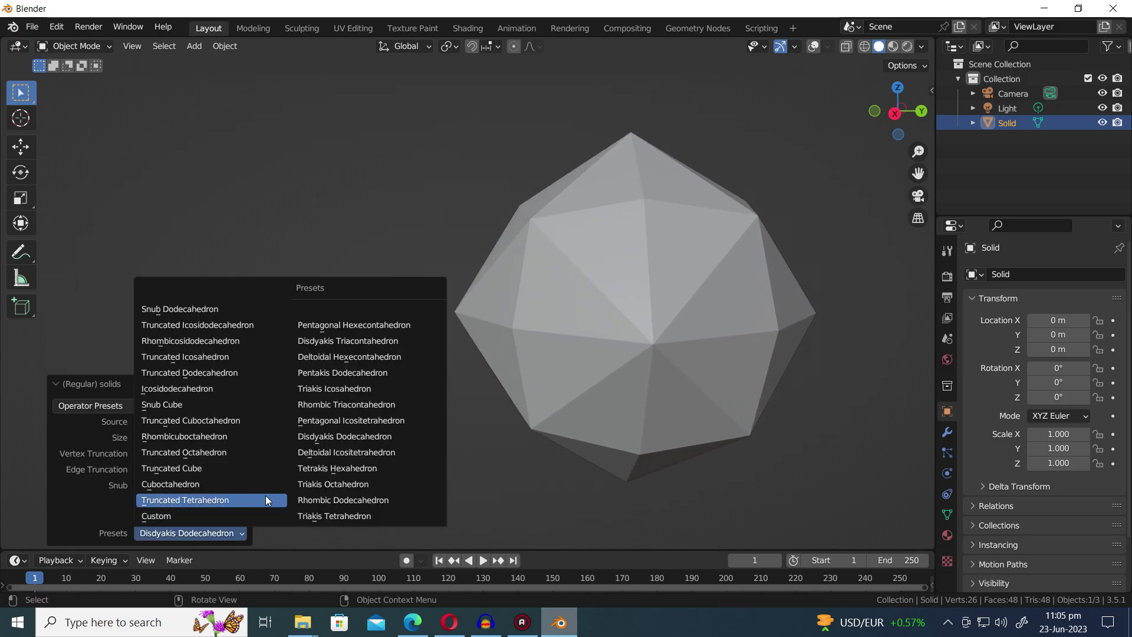
pyautogui.click(315, 455)
pyautogui.click(221, 534)
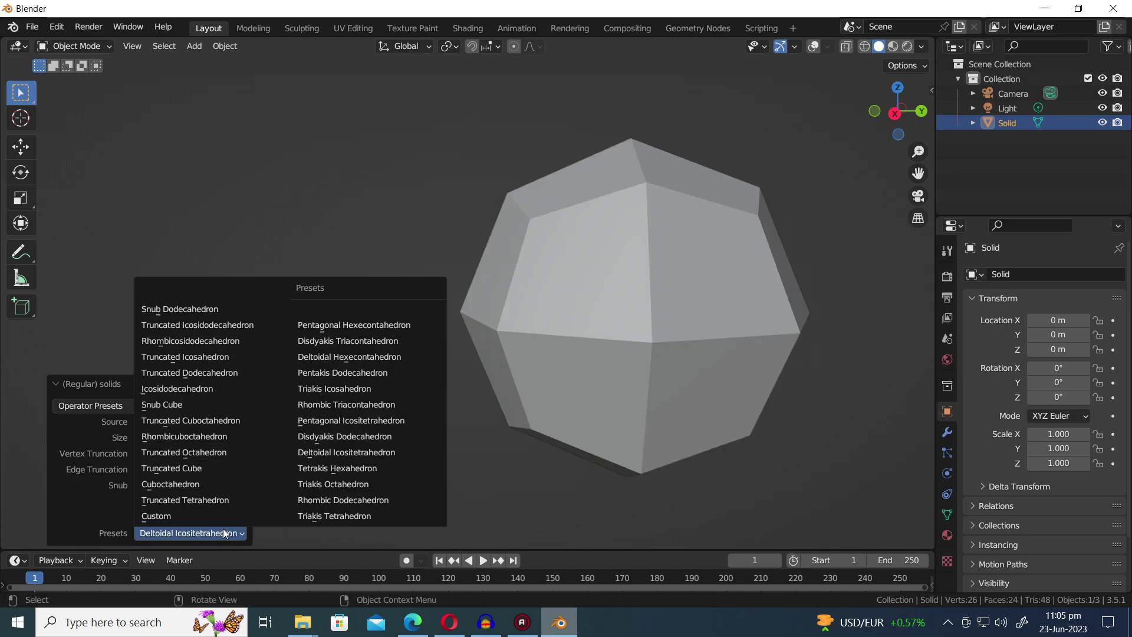
pyautogui.click(302, 469)
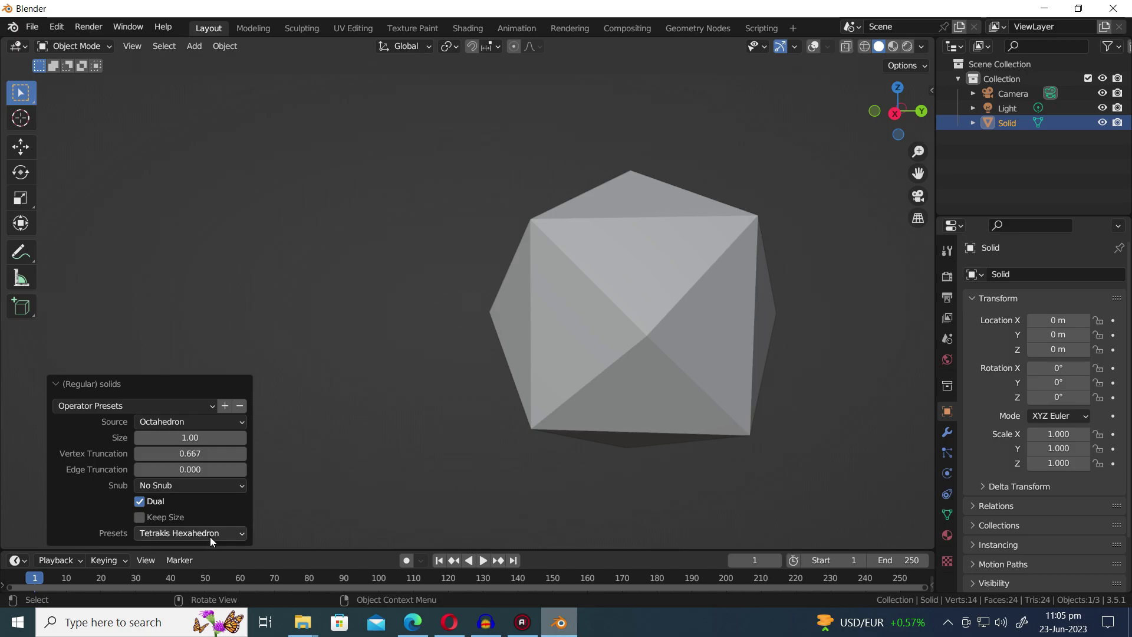
# Apply the Triakis Octahedron, Rhombic Dodecahedron and Triakis Tetrahedron presets in turn, viewing each solid from another angle.
pyautogui.click(211, 534)
pyautogui.click(342, 484)
pyautogui.moveTo(683, 393); pyautogui.dragTo(676, 453, button='middle')
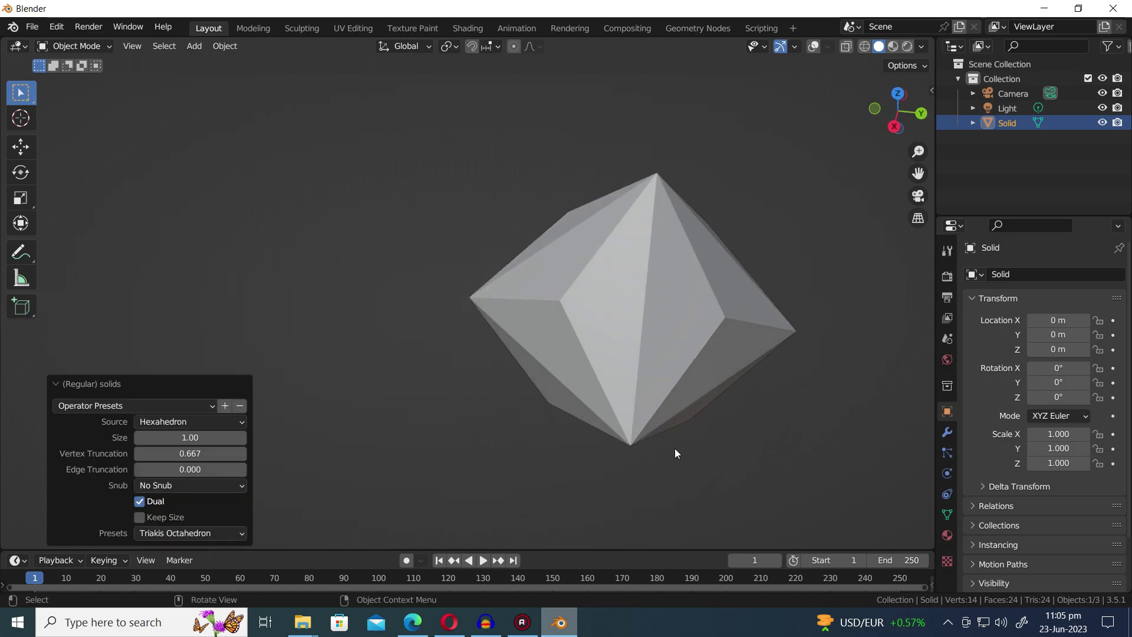
pyautogui.click(238, 537)
pyautogui.click(353, 502)
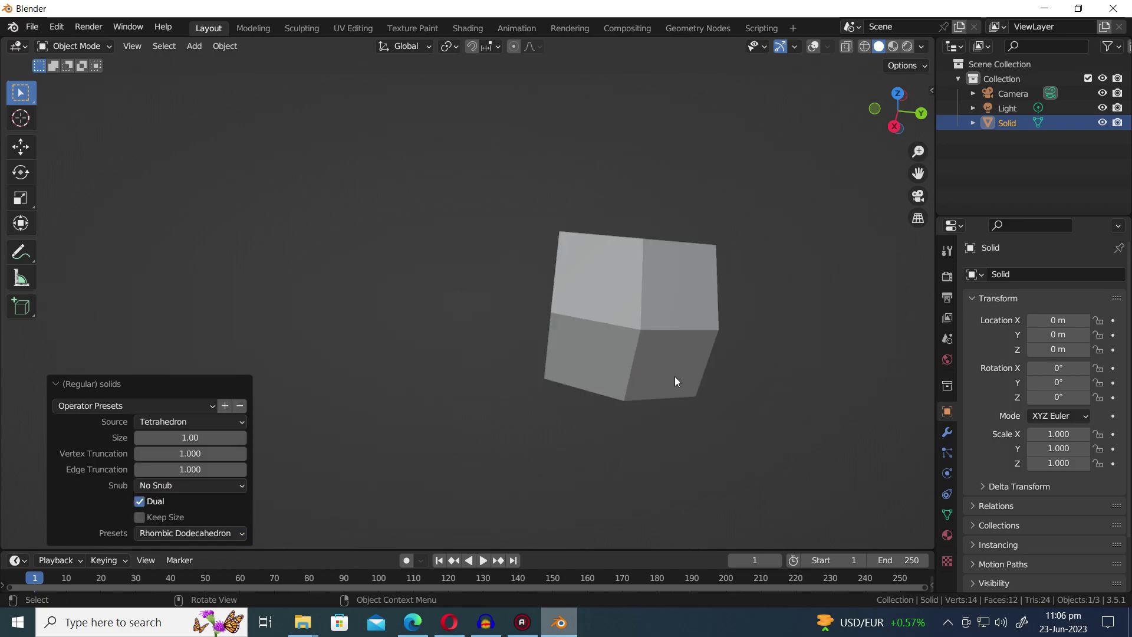
pyautogui.moveTo(674, 377); pyautogui.dragTo(690, 477, button='middle')
pyautogui.click(198, 532)
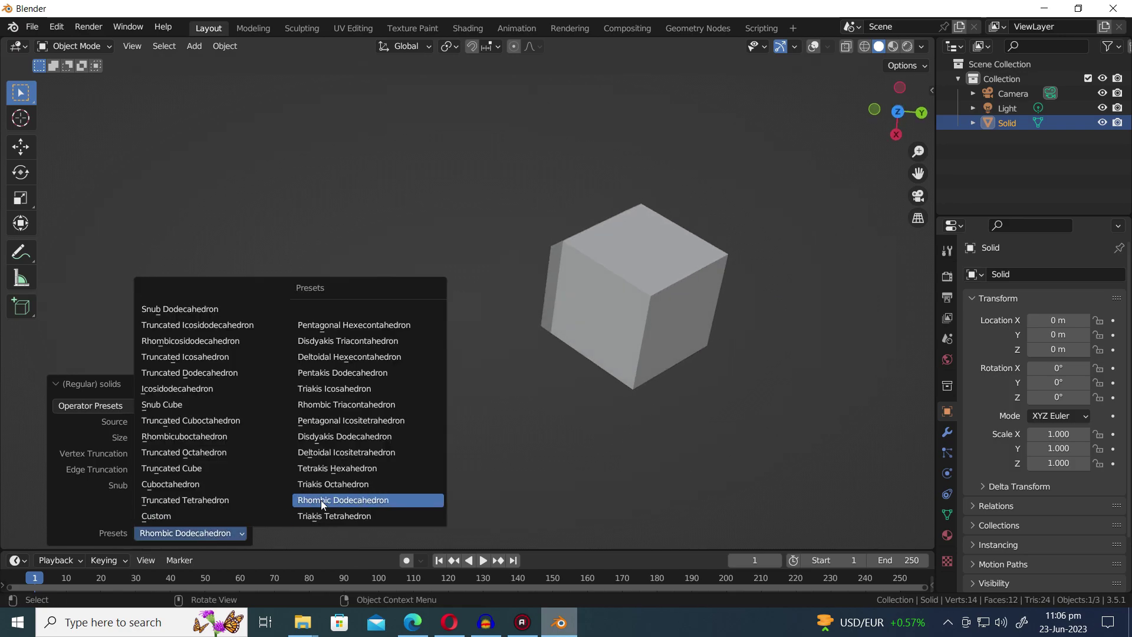
pyautogui.click(330, 516)
pyautogui.moveTo(685, 426); pyautogui.dragTo(569, 500, button='middle')
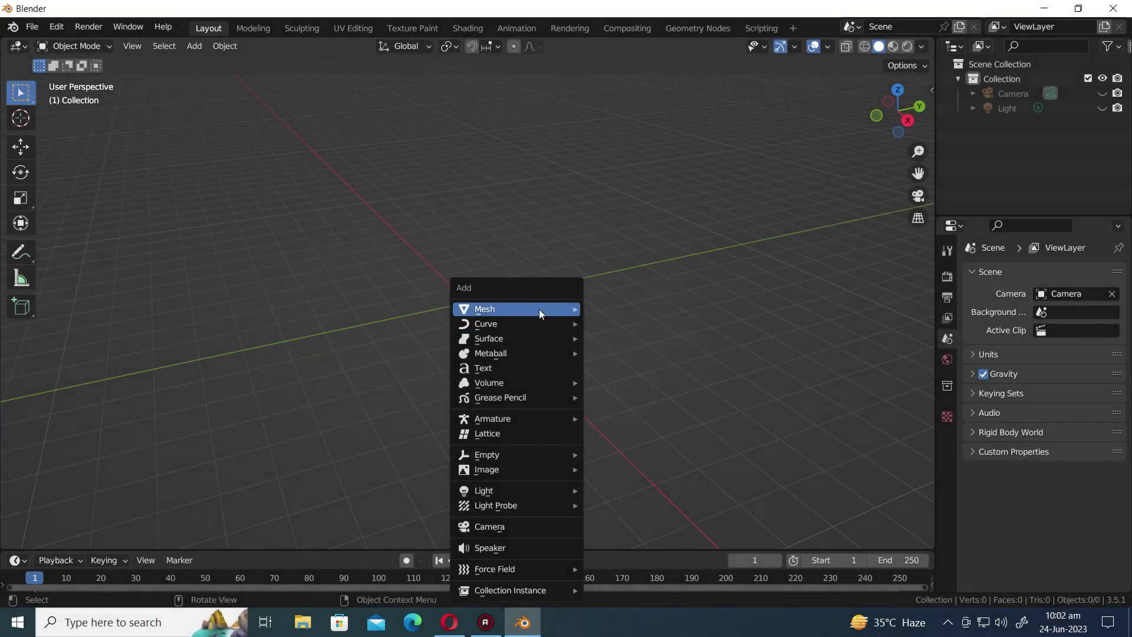
# Add a Math Function triangle mesh to the empty scene, expand its creation settings and view it from above.
pyautogui.moveTo(517, 308)
pyautogui.moveTo(678, 542)
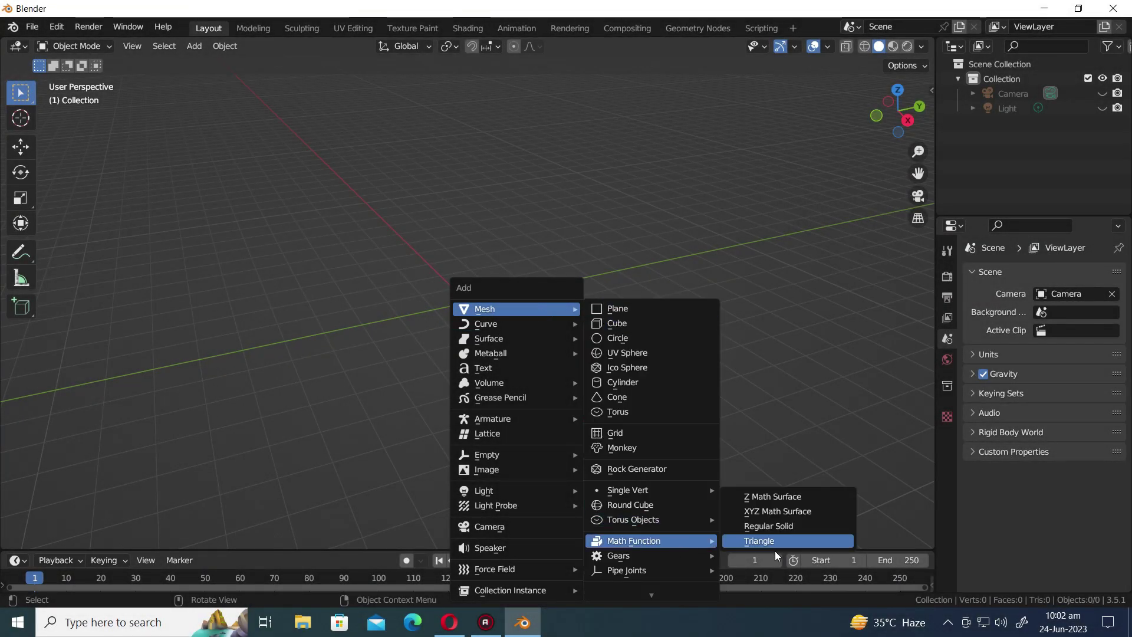
pyautogui.click(774, 547)
pyautogui.click(93, 533)
pyautogui.scroll(8, 496, 289)
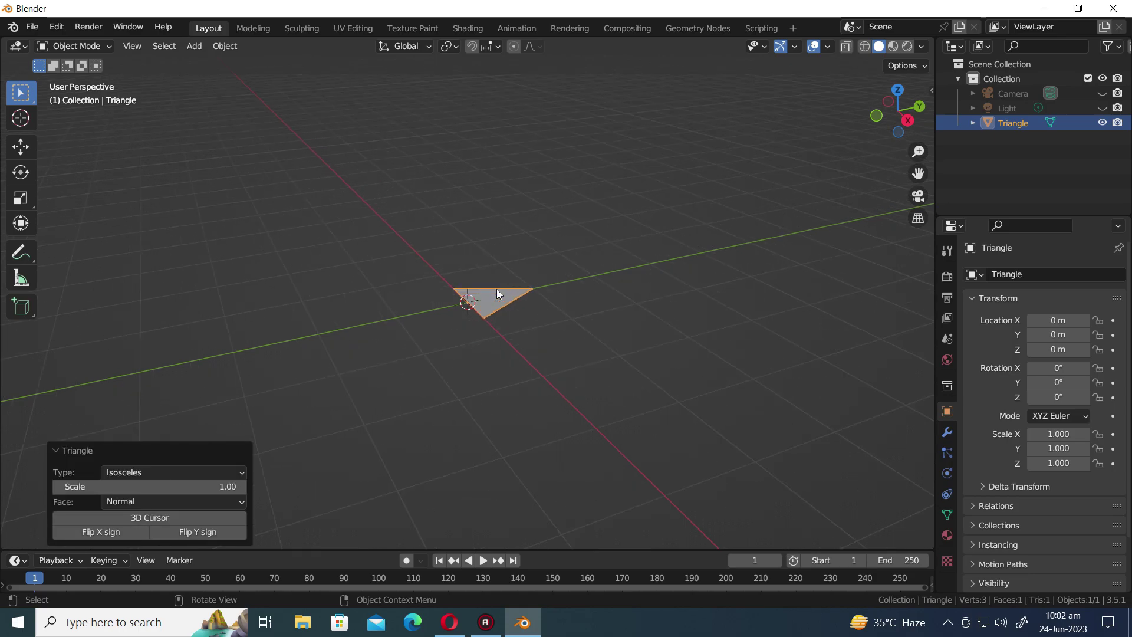
pyautogui.moveTo(607, 272); pyautogui.dragTo(593, 368, button='middle')
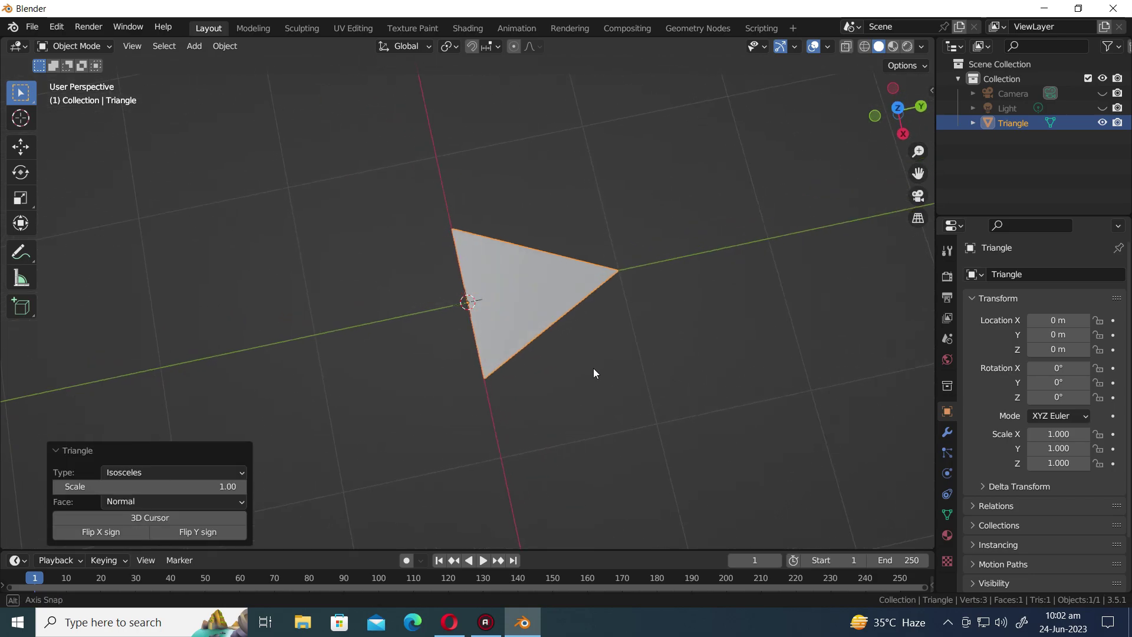
# Switch the triangle's type through Equilateral, Isosceles right angled and Scalene right angled, and try adjusting its scale.
pyautogui.click(140, 474)
pyautogui.click(136, 507)
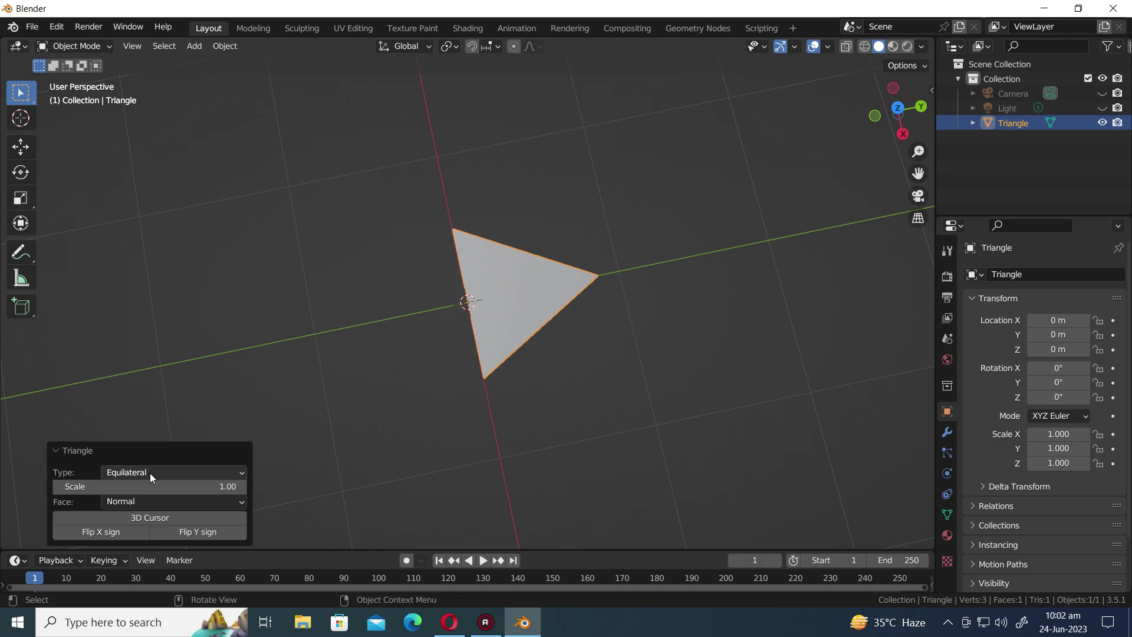
pyautogui.click(150, 474)
pyautogui.click(146, 521)
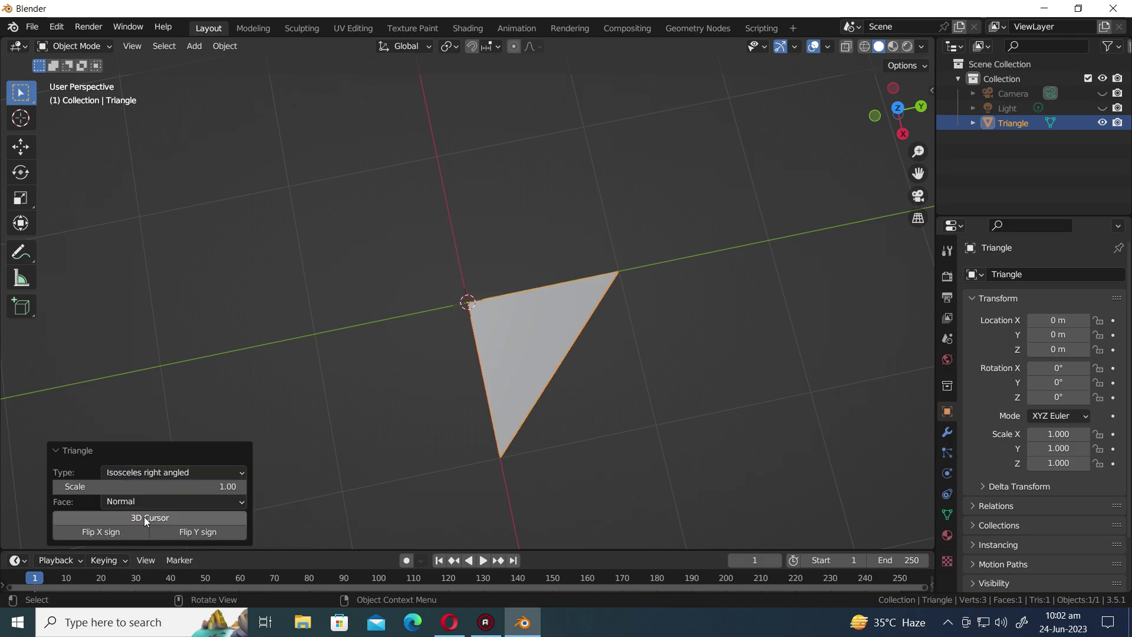
pyautogui.click(155, 471)
pyautogui.click(148, 537)
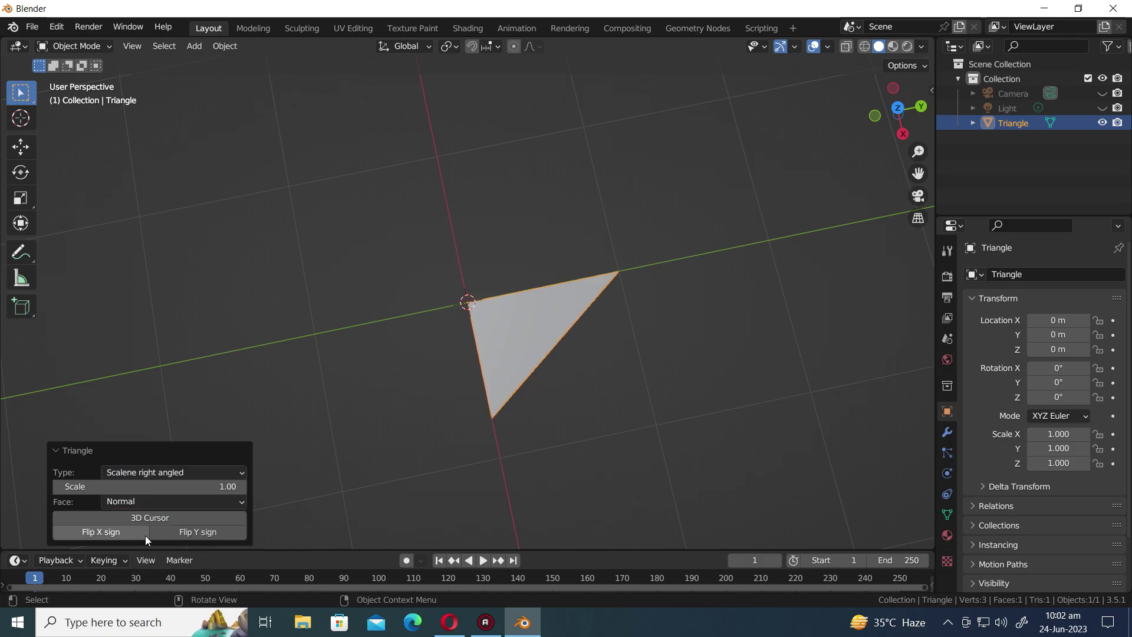
pyautogui.moveTo(148, 487)
pyautogui.mouseDown()
pyautogui.moveTo(263, 487)
pyautogui.moveTo(147, 487)
pyautogui.mouseUp()
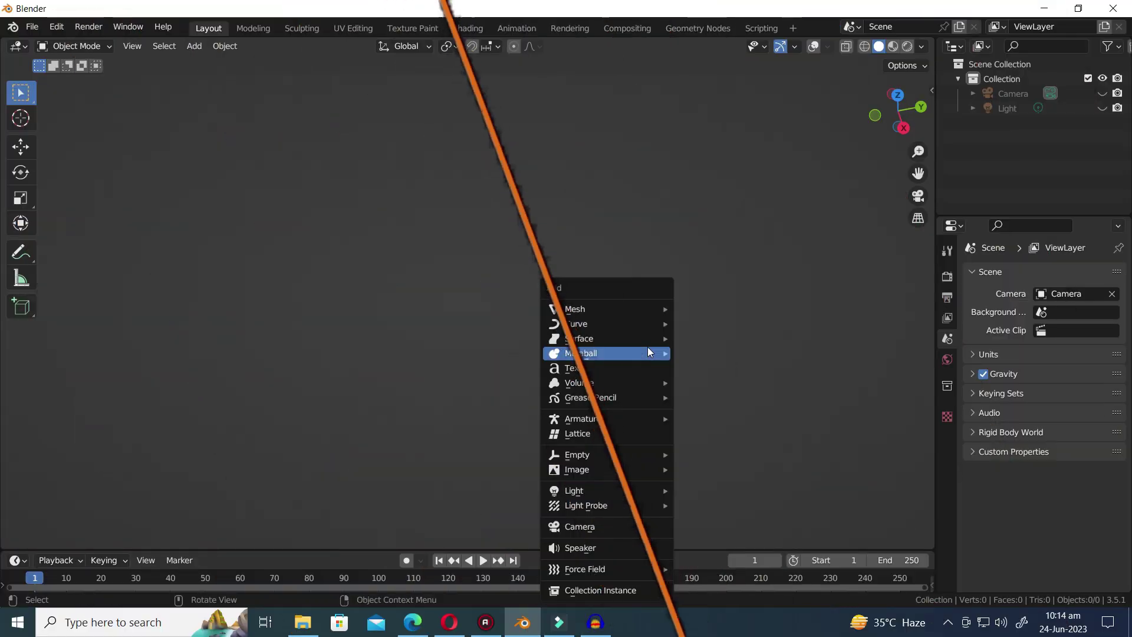
# Add a gear mesh to the empty scene.
pyautogui.moveTo(653, 309)
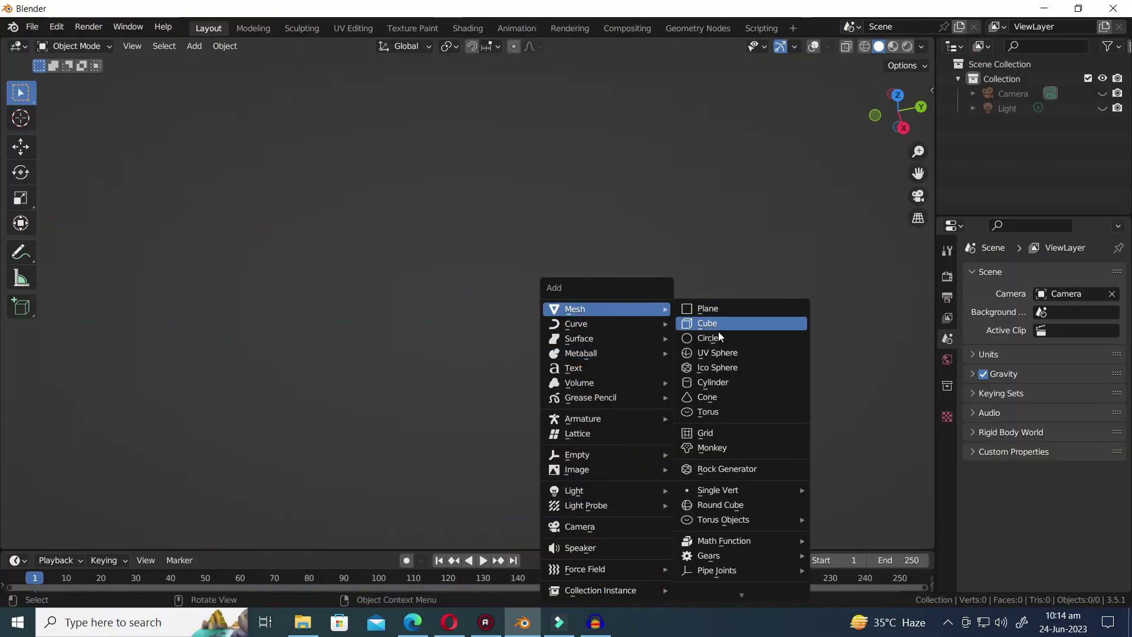
pyautogui.moveTo(734, 556)
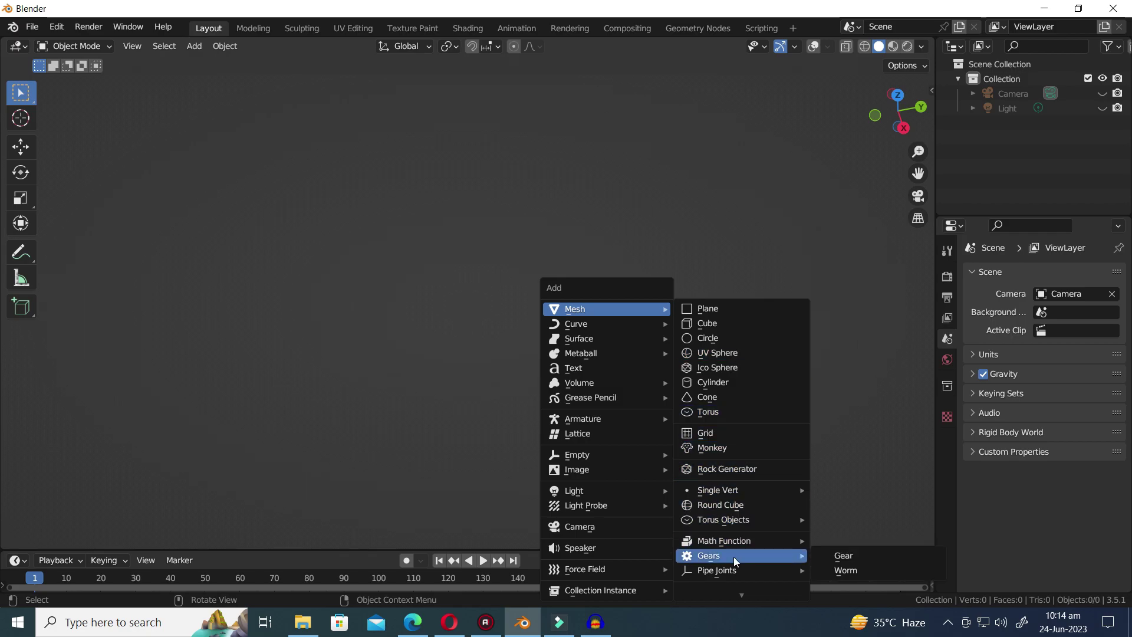
pyautogui.click(843, 555)
# Try raising the gear's number of teeth one tooth at a time.
pyautogui.click(239, 154)
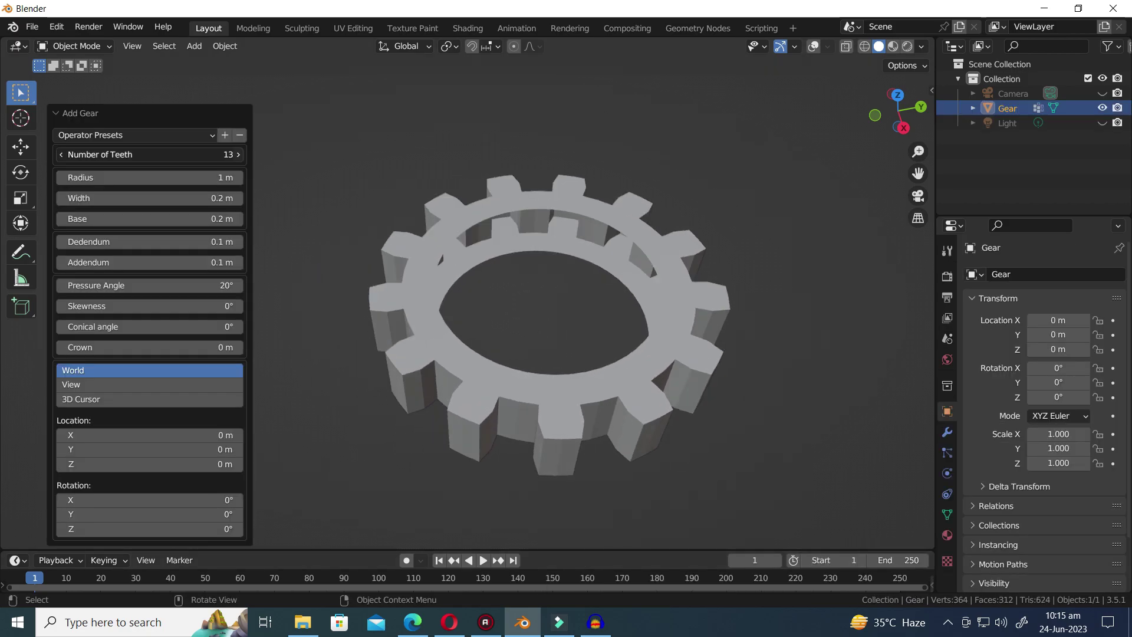
pyautogui.click(238, 157)
pyautogui.click(238, 157)
pyautogui.click(239, 157)
pyautogui.click(239, 157)
pyautogui.click(238, 156)
pyautogui.click(239, 157)
# Set the gear's number of teeth to 12 and adjust its radius, width, base, dedendum and addendum.
pyautogui.click(203, 157)
pyautogui.write('12')
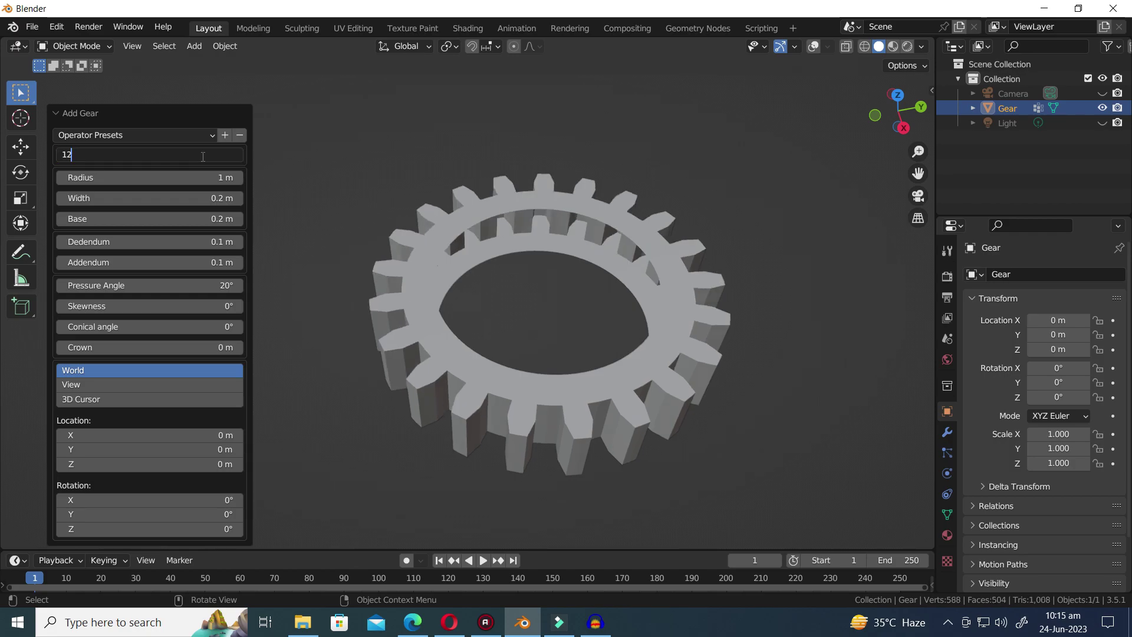
pyautogui.press('Return')
pyautogui.moveTo(198, 177); pyautogui.dragTo(211, 219)
pyautogui.moveTo(205, 242); pyautogui.dragTo(221, 262)
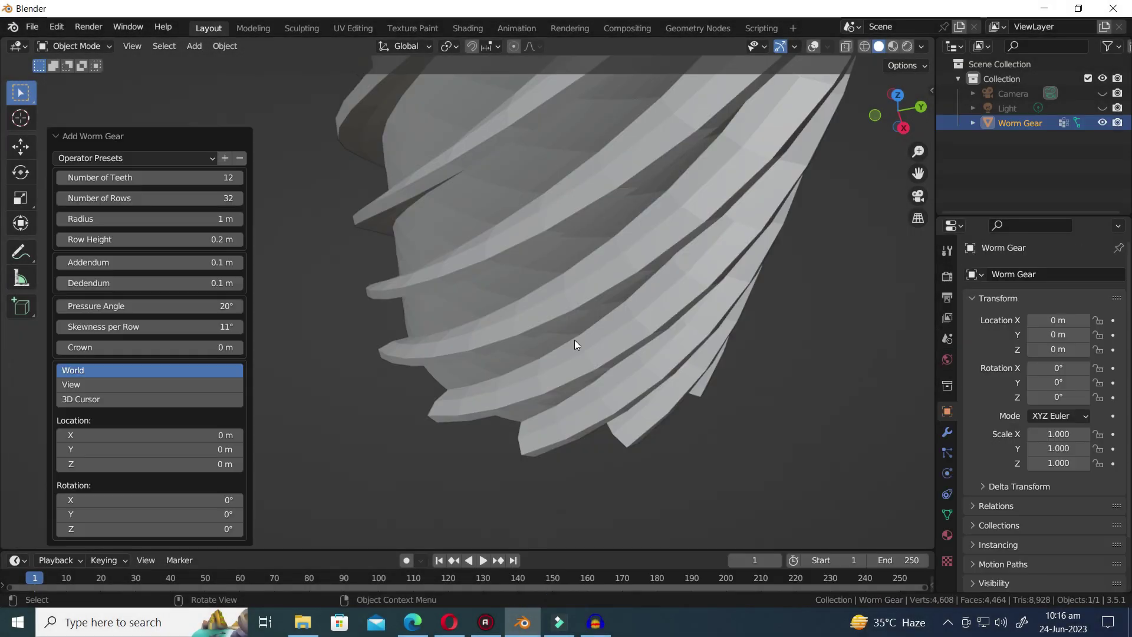
# Bring the whole worm gear into view and set its number of teeth to 24.
pyautogui.scroll(-4, 576, 340)
pyautogui.moveTo(659, 335)
pyautogui.keyDown('shift'); pyautogui.mouseDown(button='middle')
pyautogui.moveTo(655, 375)
pyautogui.moveTo(652, 342)
pyautogui.mouseUp(button='middle'); pyautogui.keyUp('shift')
pyautogui.keyDown('shift'); pyautogui.moveTo(652, 342); pyautogui.dragTo(624, 313, button='middle'); pyautogui.keyUp('shift')
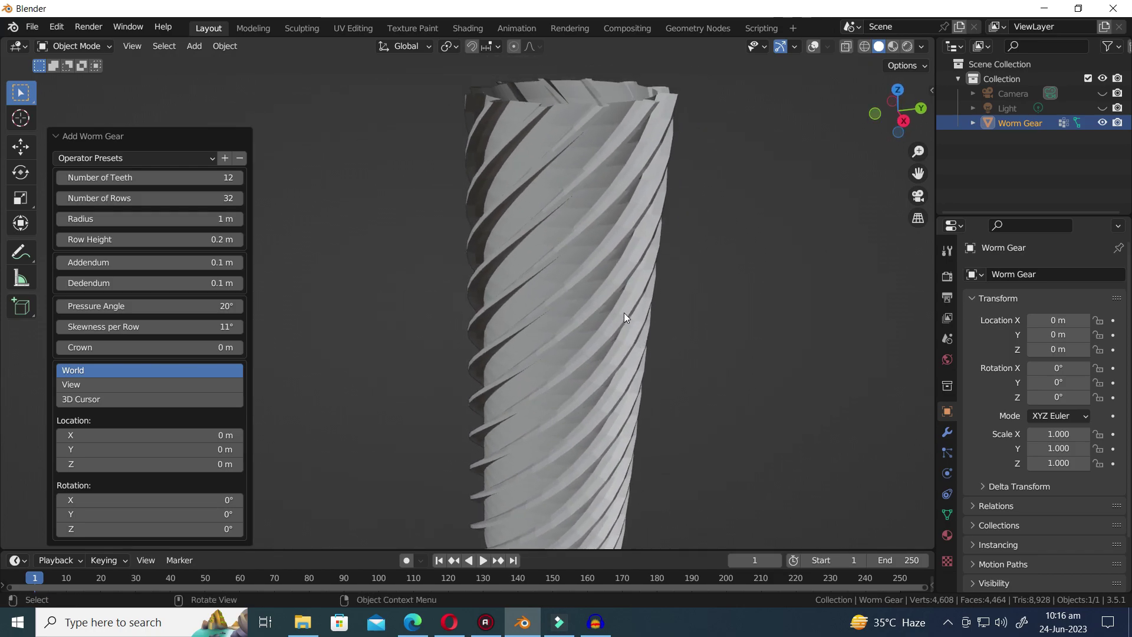
pyautogui.scroll(-4, 624, 313)
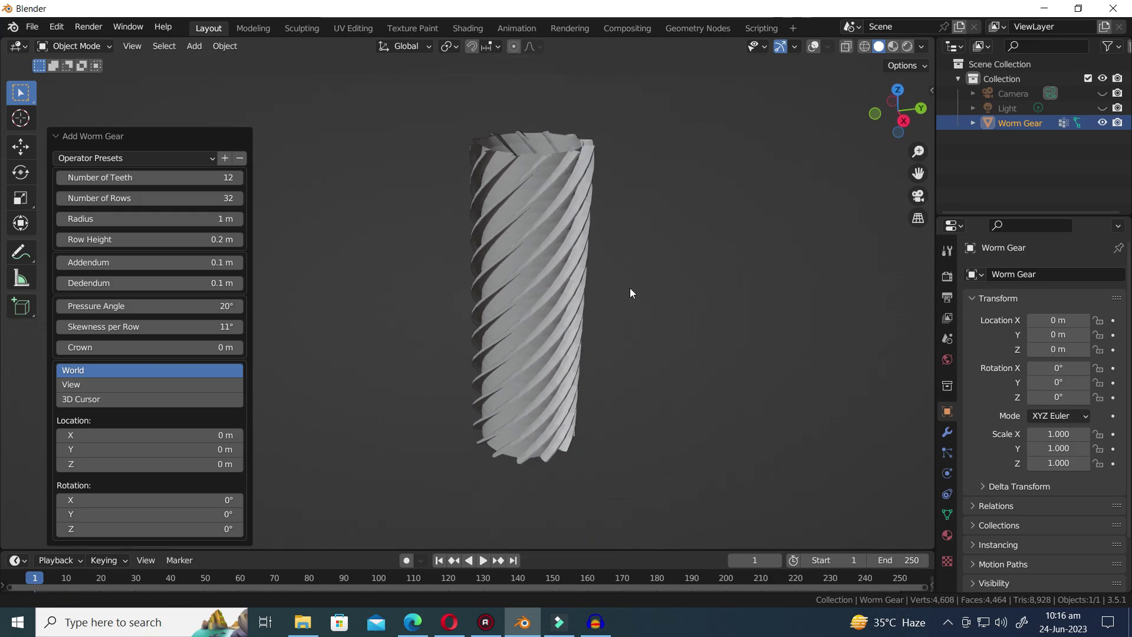
pyautogui.click(240, 178)
pyautogui.click(239, 178)
pyautogui.click(239, 177)
pyautogui.click(239, 177)
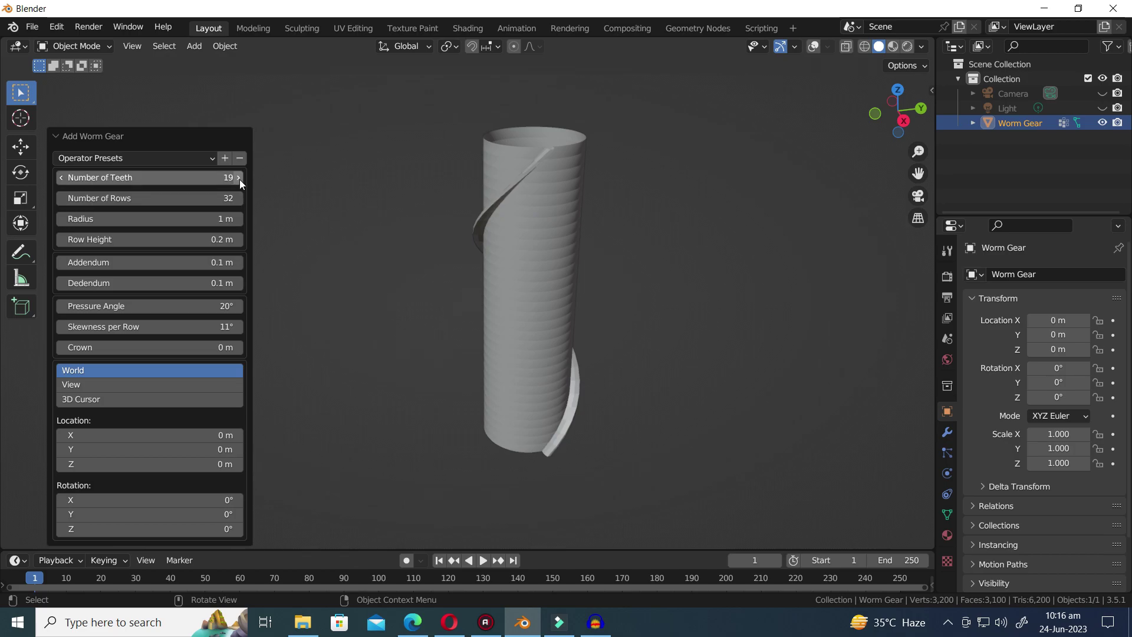
pyautogui.click(240, 178)
pyautogui.click(239, 177)
pyautogui.click(240, 177)
pyautogui.click(240, 178)
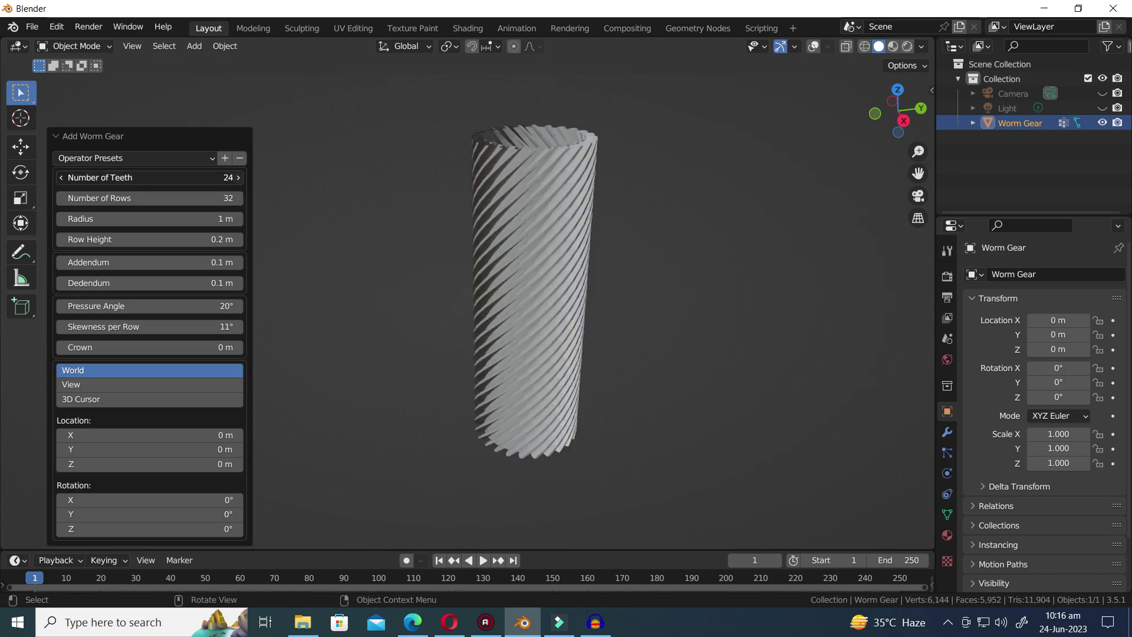
pyautogui.click(240, 177)
pyautogui.click(62, 177)
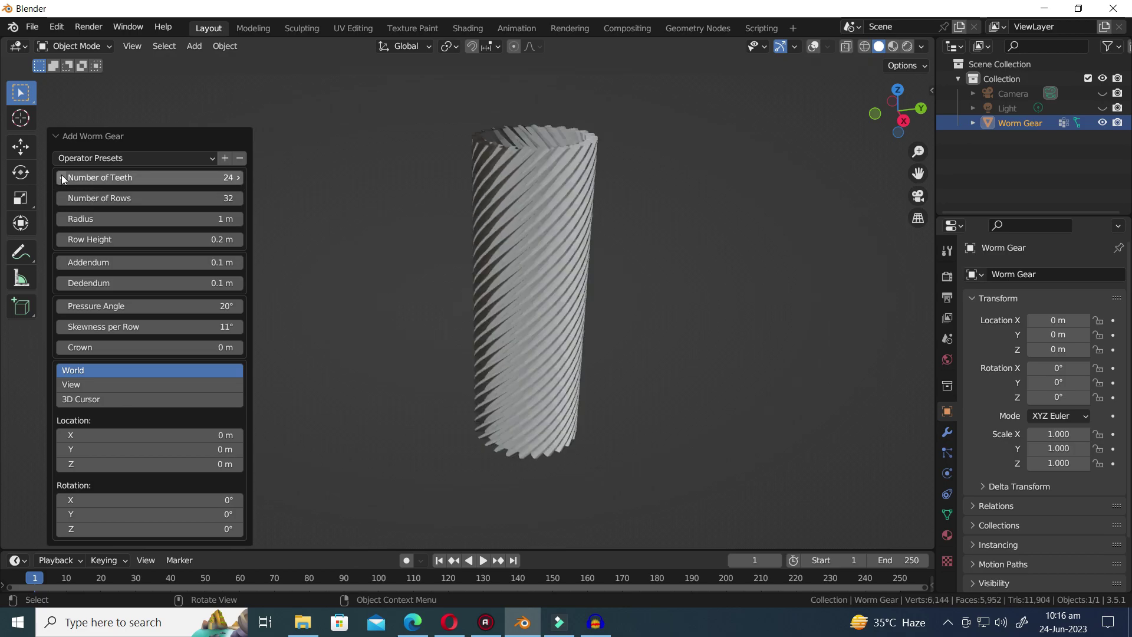
# Set the worm gear to 34 rows, 0.92 m radius, 0.15 m row height and 0.31 m addendum, and vary pressure angle, skewness and crown.
pyautogui.click(238, 198)
pyautogui.click(238, 198)
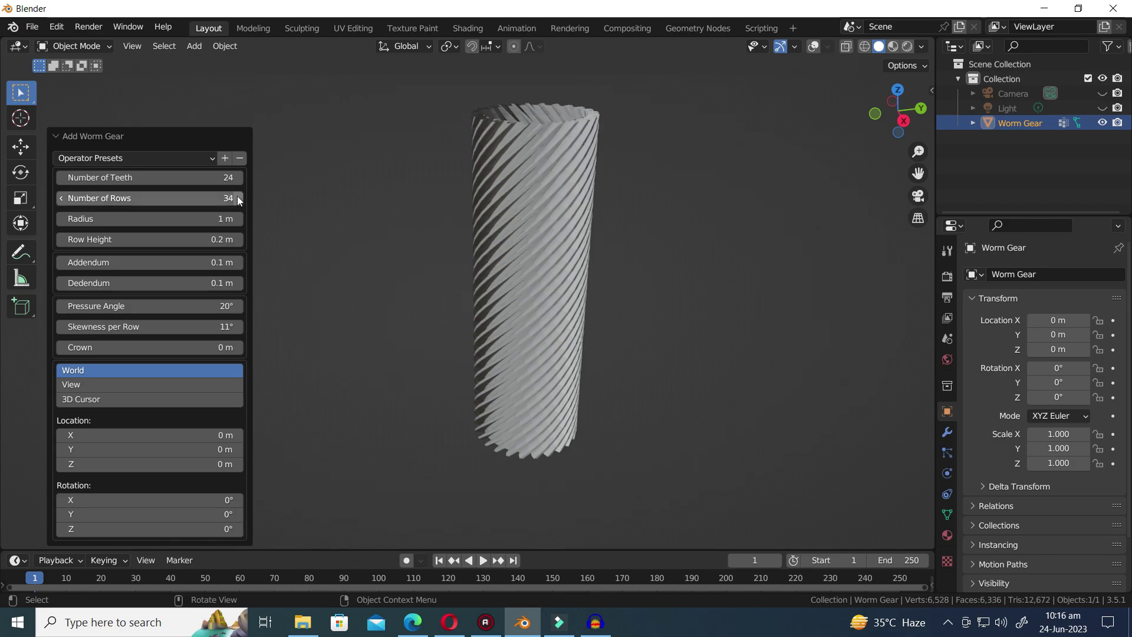
pyautogui.moveTo(242, 216)
pyautogui.mouseDown()
pyautogui.moveTo(297, 215)
pyautogui.moveTo(237, 216)
pyautogui.mouseUp()
pyautogui.moveTo(173, 239); pyautogui.dragTo(169, 238)
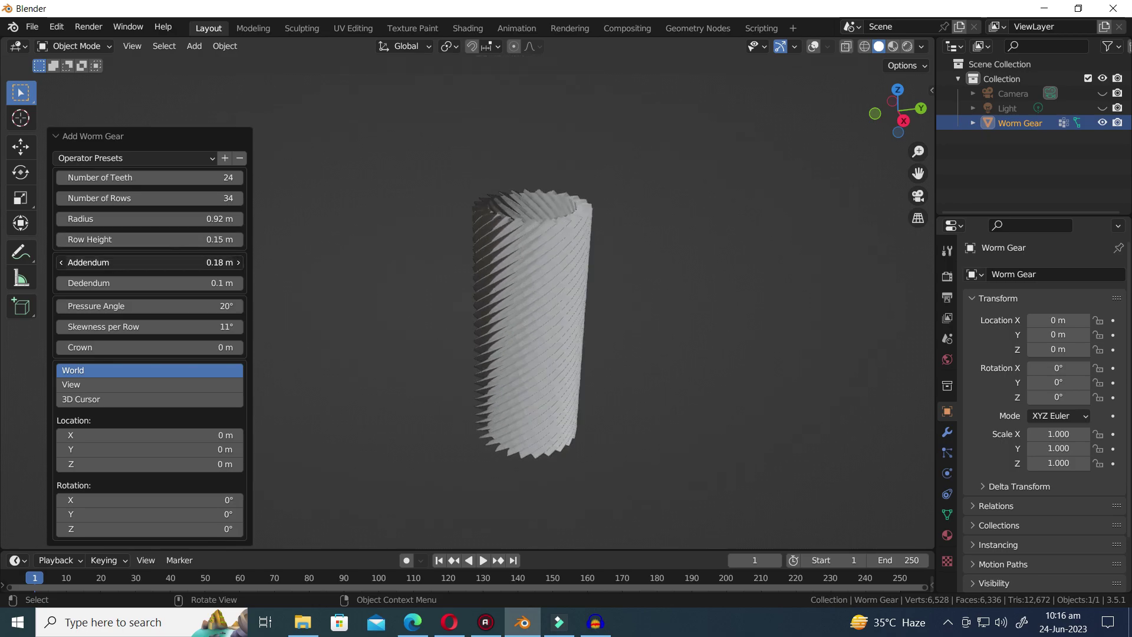
pyautogui.moveTo(177, 262); pyautogui.dragTo(129, 262)
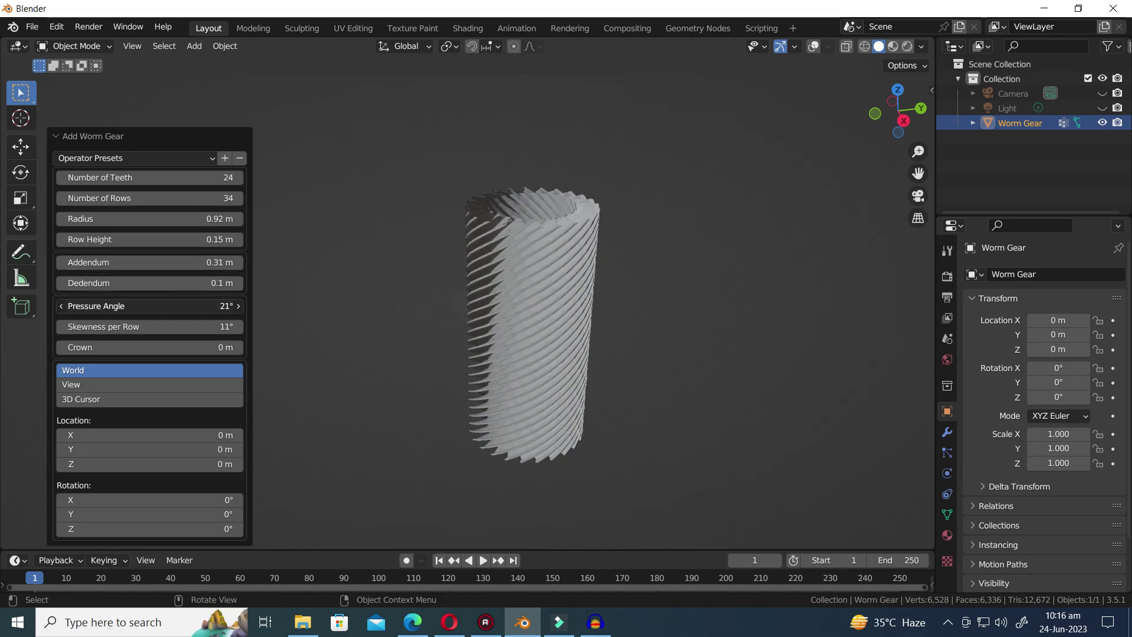
pyautogui.moveTo(151, 306); pyautogui.dragTo(169, 349)
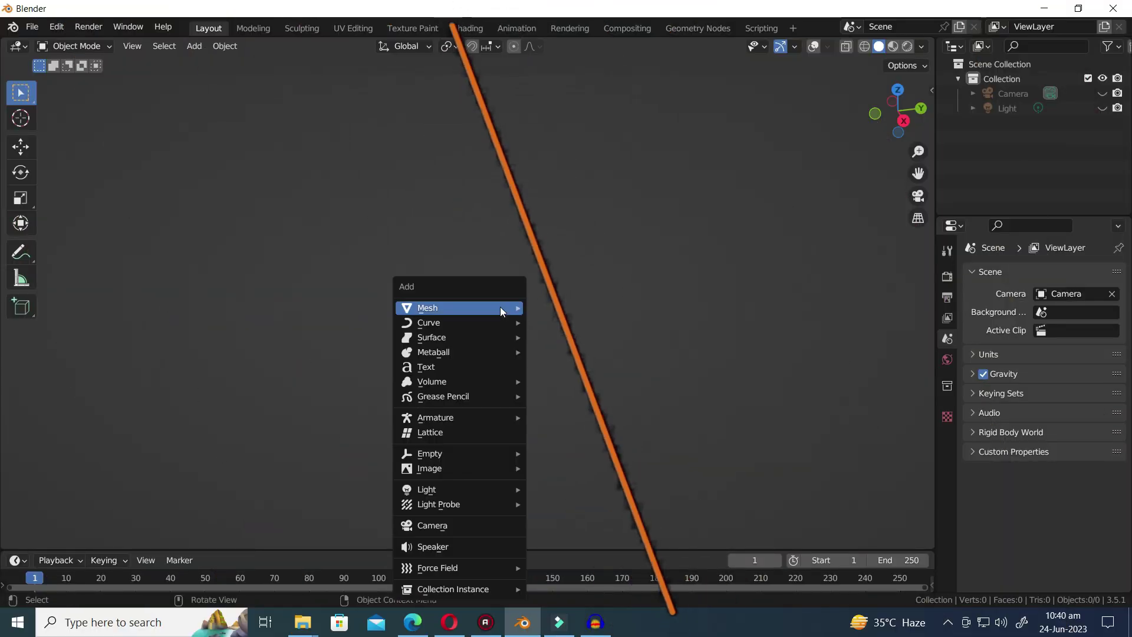
# Add a Pipe Elbow mesh to the empty scene and view it from another angle.
pyautogui.moveTo(500, 307)
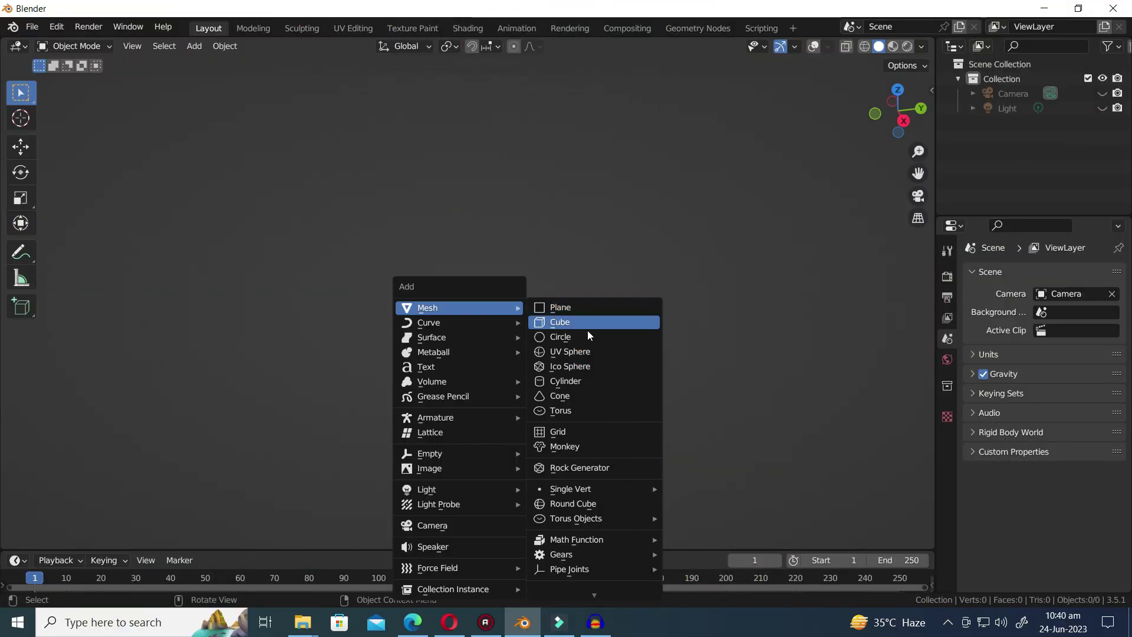
pyautogui.moveTo(637, 571)
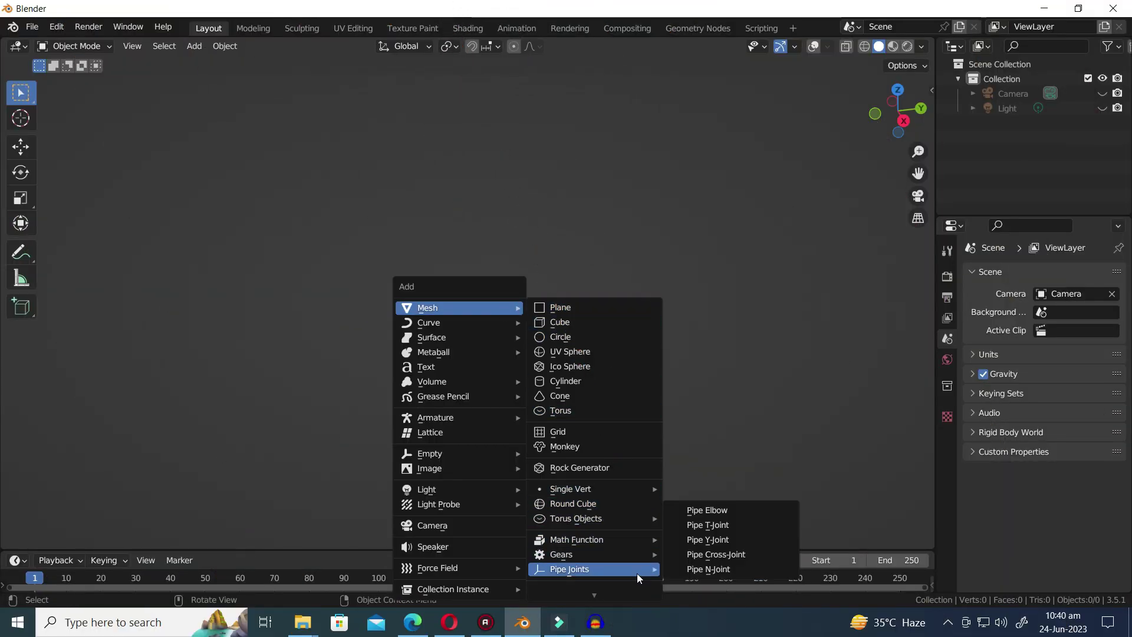
pyautogui.click(699, 514)
pyautogui.moveTo(634, 454); pyautogui.dragTo(627, 318, button='middle')
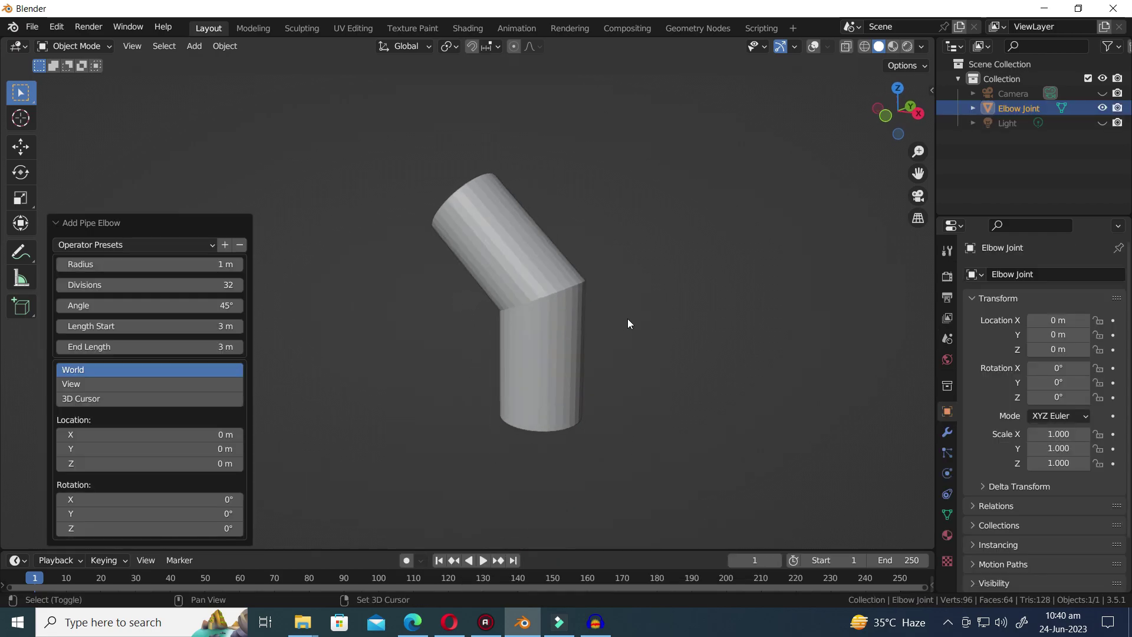
# Replace the pipe elbow with a Pipe T-Joint and view it from another angle.
pyautogui.press('Delete')
pyautogui.hotkey('shift', 'a')
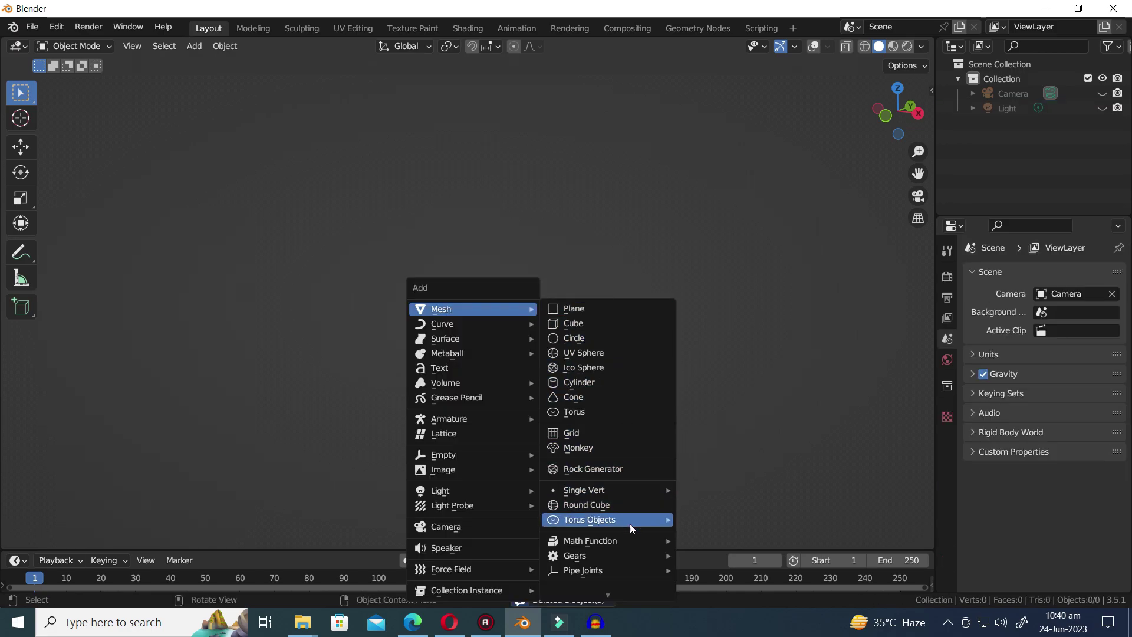
pyautogui.click(707, 526)
pyautogui.moveTo(704, 526); pyautogui.dragTo(591, 430, button='middle')
# Delete the T-joint and add a Pipe Y-Joint in its place, viewing it from the front.
pyautogui.press('Delete')
pyautogui.hotkey('shift', 'a')
pyautogui.moveTo(649, 530)
pyautogui.click(761, 515)
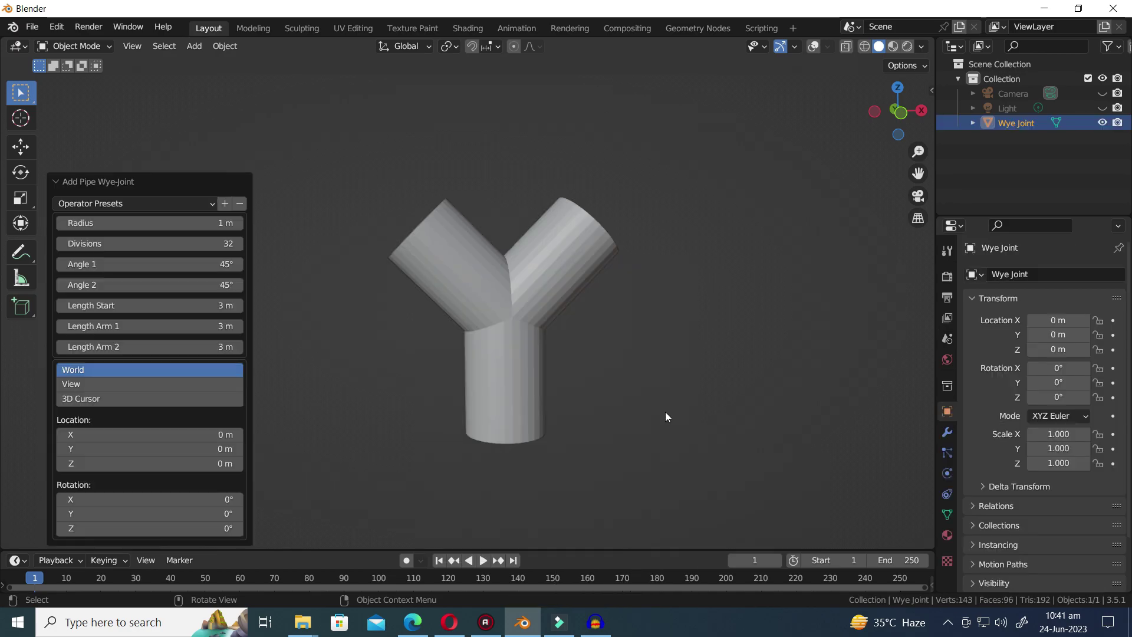
pyautogui.moveTo(665, 412); pyautogui.dragTo(637, 412, button='middle')
# Delete the Y-joint and add a Pipe Cross-Joint in its place.
pyautogui.press('Delete')
pyautogui.hotkey('shift', 'a')
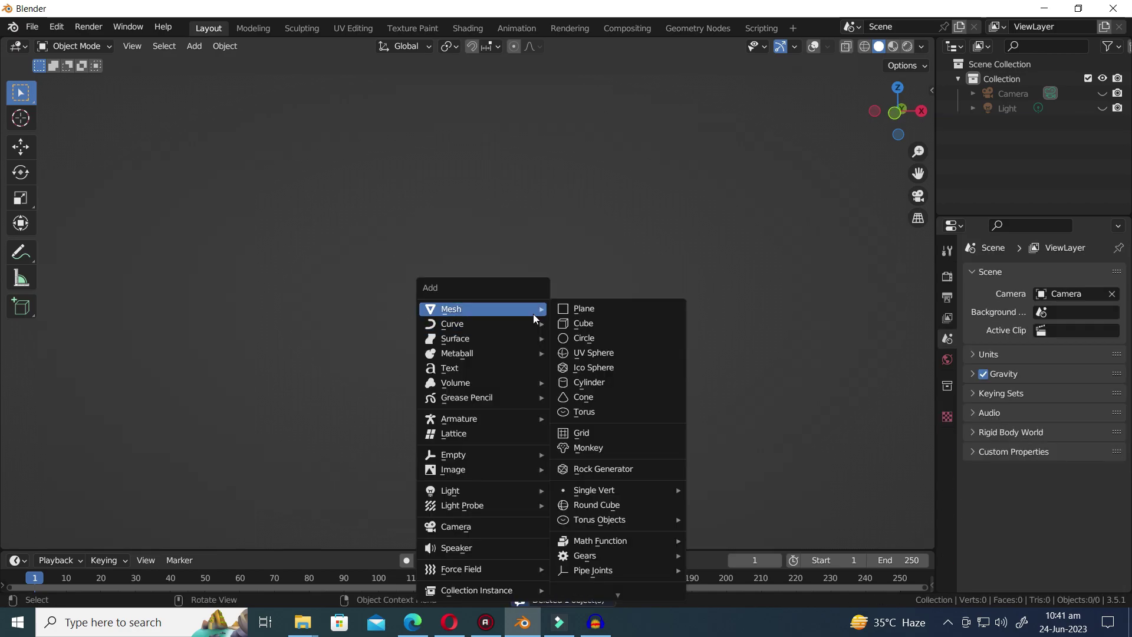
pyautogui.moveTo(657, 570)
pyautogui.click(718, 556)
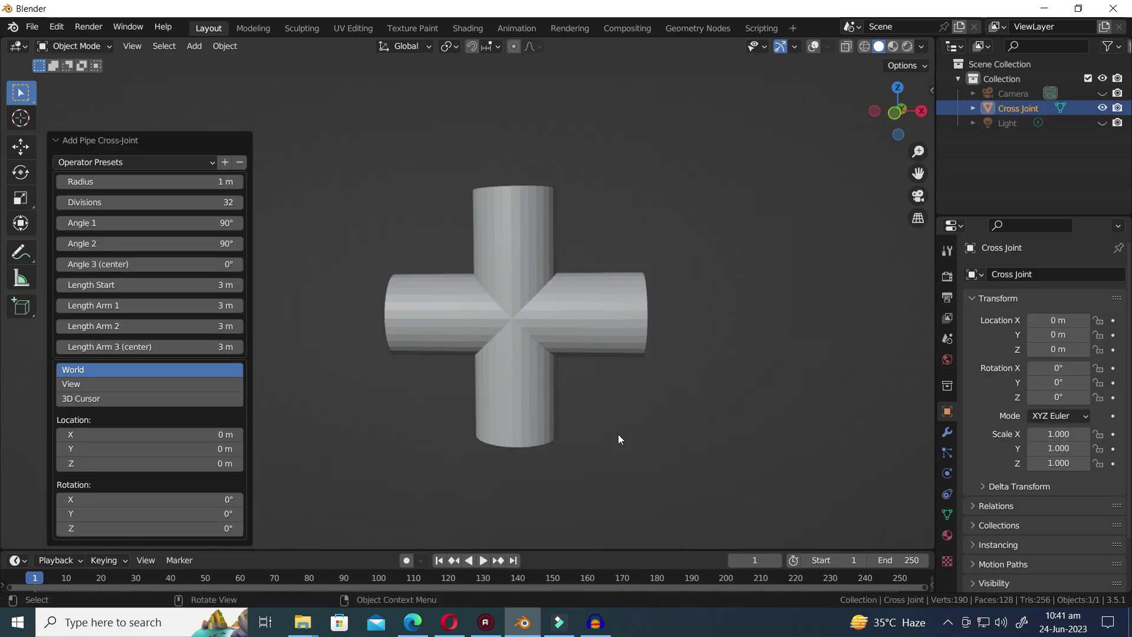
# Replace the cross-joint with a Pipe N-Joint and adjust its radius and divisions.
pyautogui.press('Delete')
pyautogui.hotkey('shift', 'a')
pyautogui.moveTo(743, 572)
pyautogui.click(802, 570)
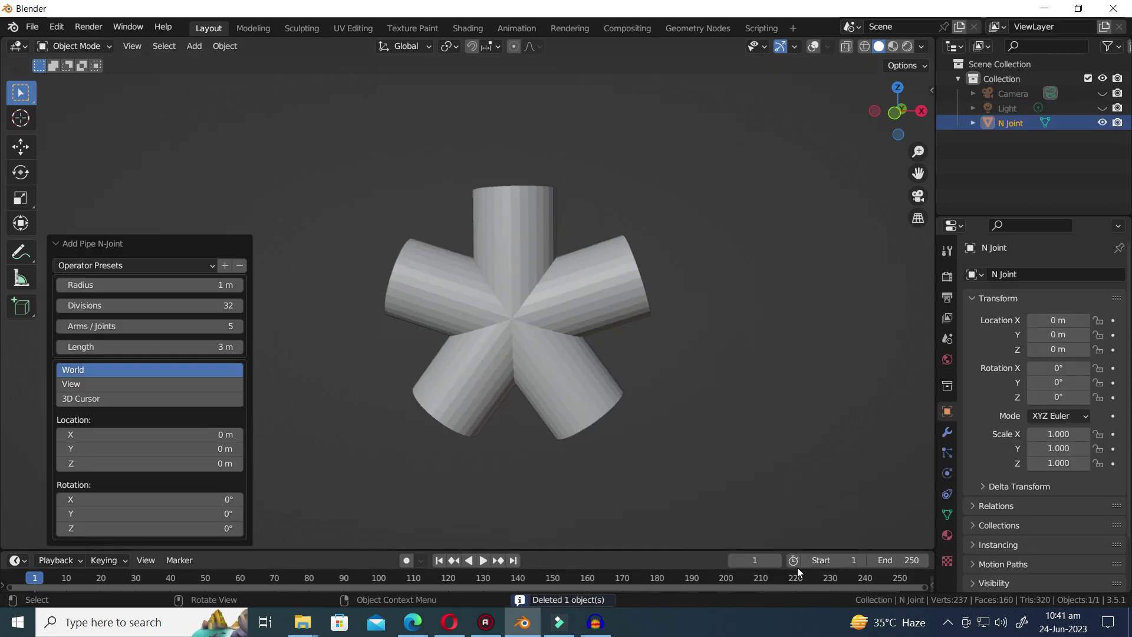
pyautogui.moveTo(147, 285)
pyautogui.mouseDown()
pyautogui.moveTo(171, 285)
pyautogui.moveTo(126, 285)
pyautogui.moveTo(154, 284)
pyautogui.mouseUp()
pyautogui.moveTo(154, 306); pyautogui.dragTo(120, 306)
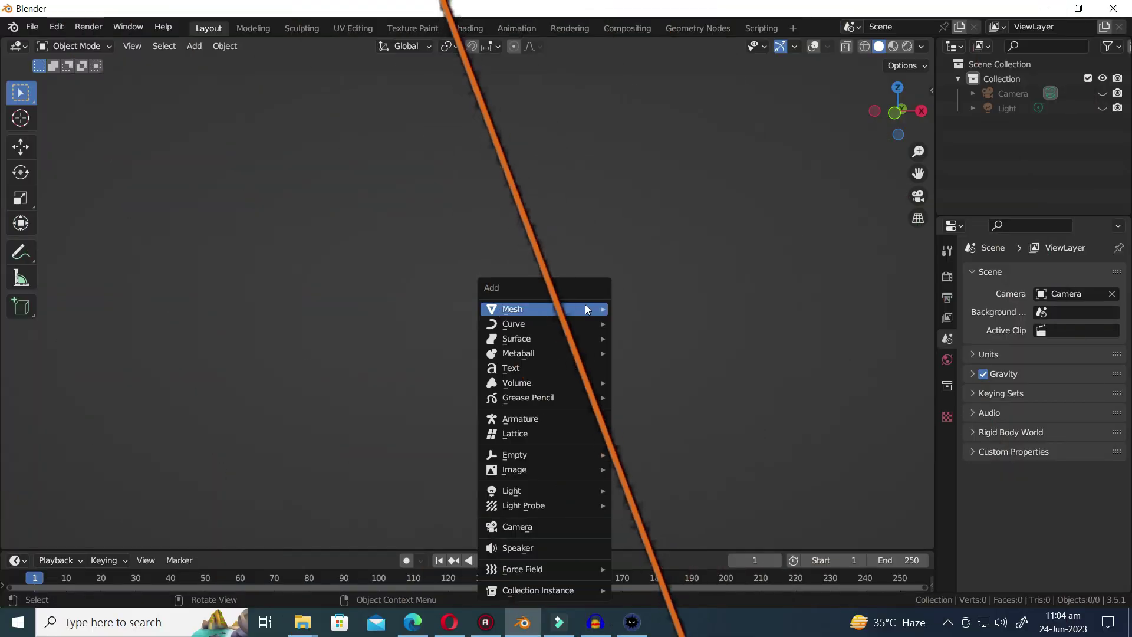
# Add a Brilliant Diamond mesh to the empty scene and frame it in the view.
pyautogui.moveTo(585, 305)
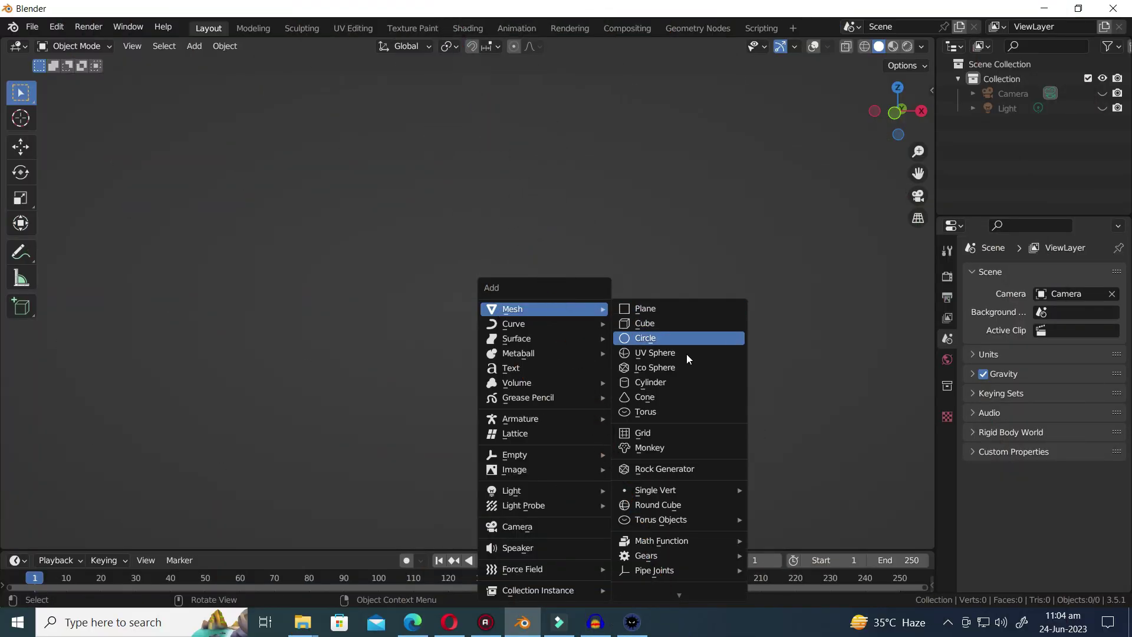
pyautogui.moveTo(687, 596)
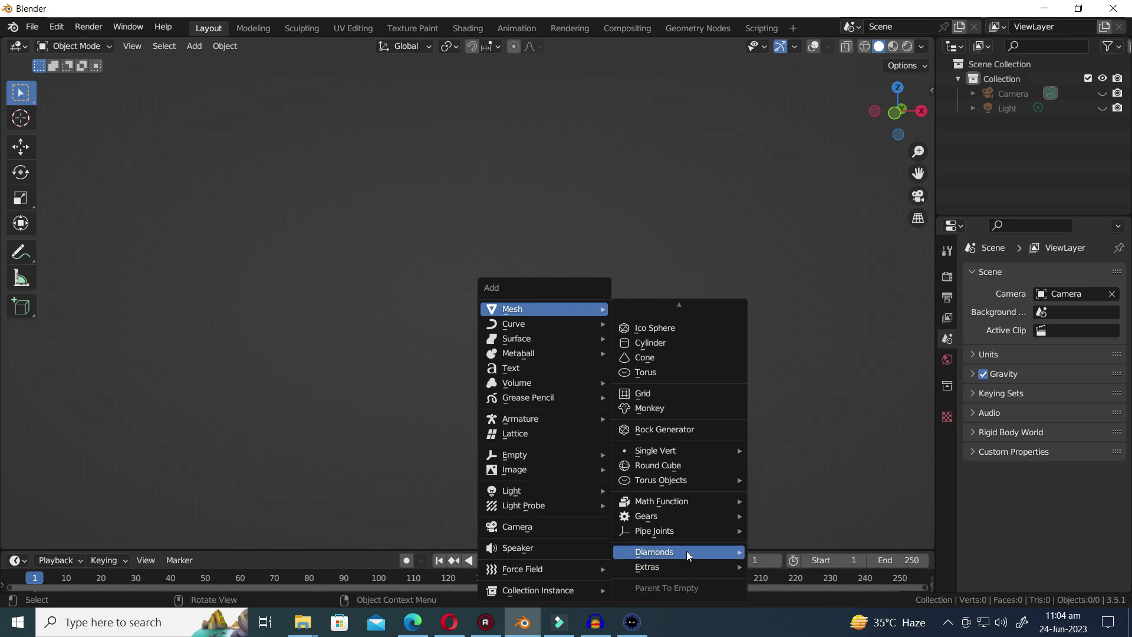
pyautogui.moveTo(688, 551)
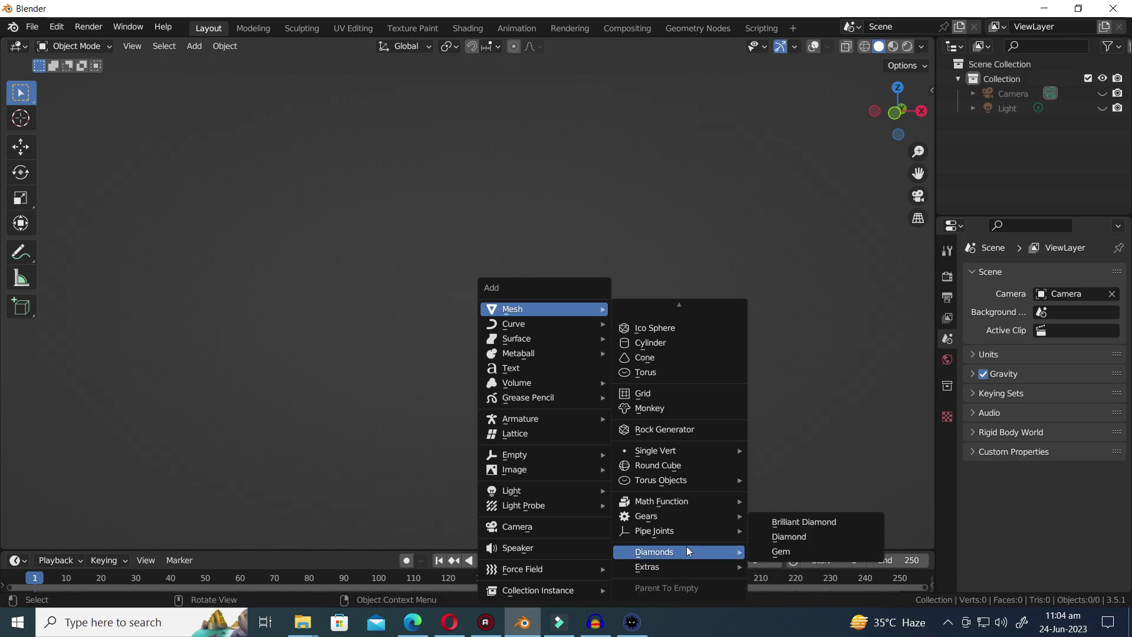
pyautogui.click(803, 522)
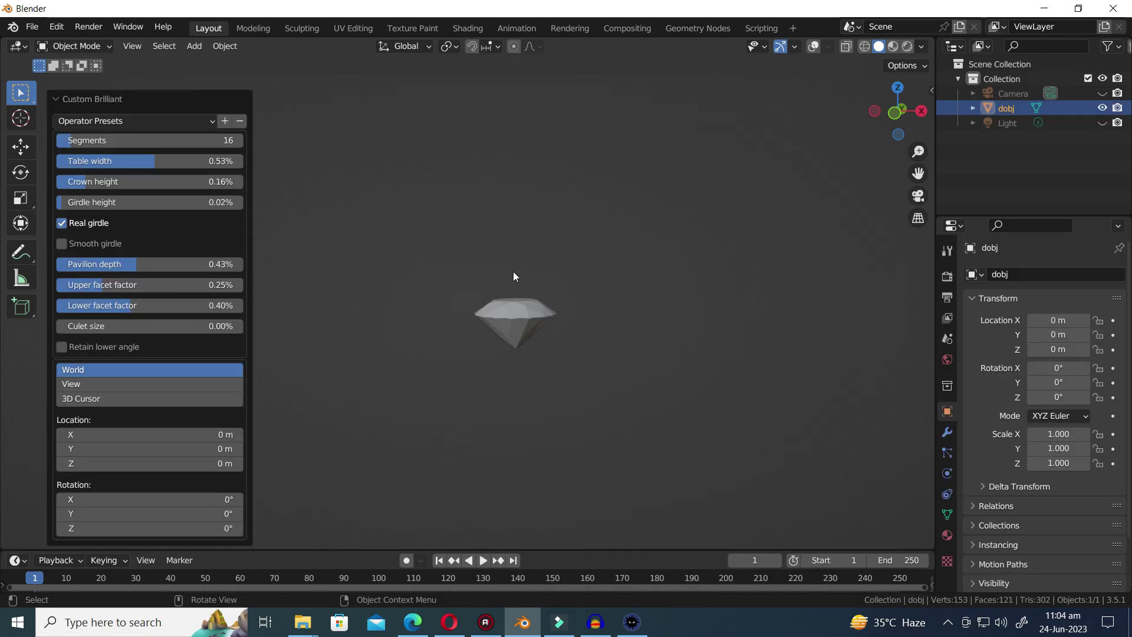
pyautogui.press('KP_Decimal')
# Set the brilliant diamond's segments to 21, table width to 0.45% and crown height to 0.19%.
pyautogui.moveTo(141, 145); pyautogui.dragTo(421, 309)
pyautogui.moveTo(438, 237); pyautogui.dragTo(444, 295, button='middle')
pyautogui.moveTo(138, 163); pyautogui.dragTo(702, 308)
pyautogui.moveTo(140, 183); pyautogui.dragTo(83, 236)
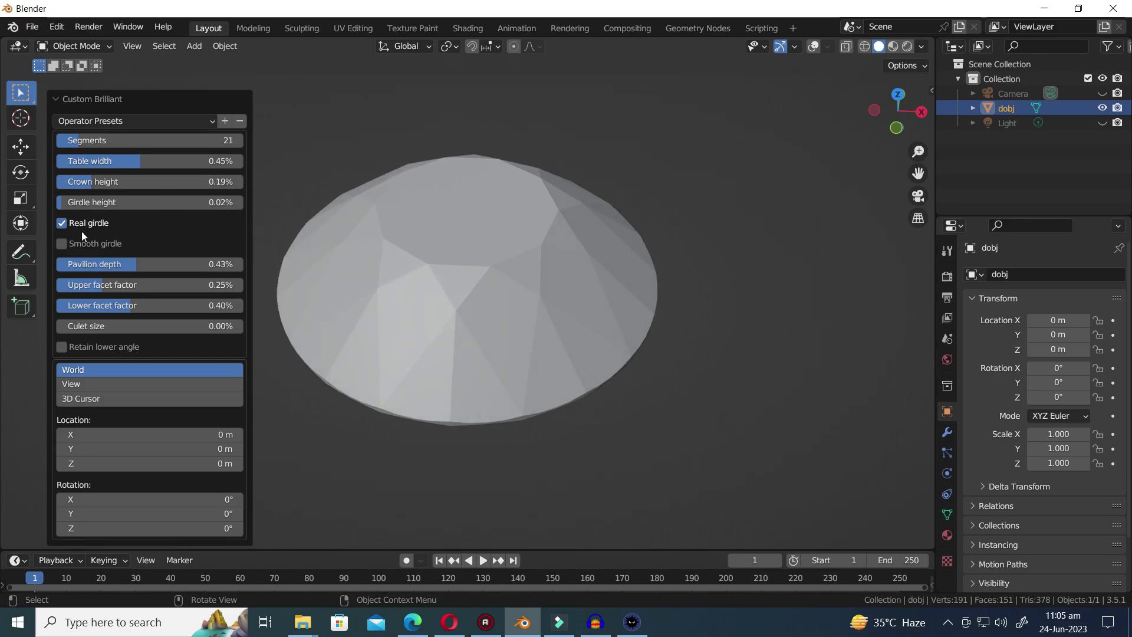
# Set the brilliant diamond's pavilion depth to 0.41% and upper facet factor to 0.32%, and vary its lower facet factor.
pyautogui.moveTo(148, 264); pyautogui.dragTo(449, 265)
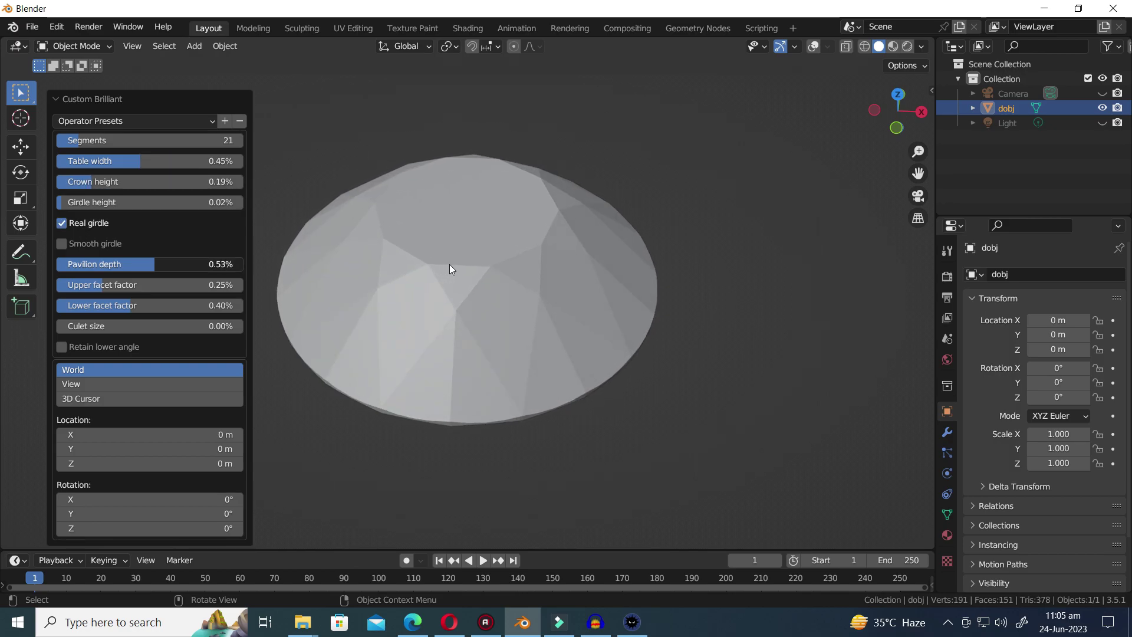
pyautogui.moveTo(697, 269); pyautogui.dragTo(429, 268)
pyautogui.moveTo(417, 378); pyautogui.dragTo(410, 319, button='middle')
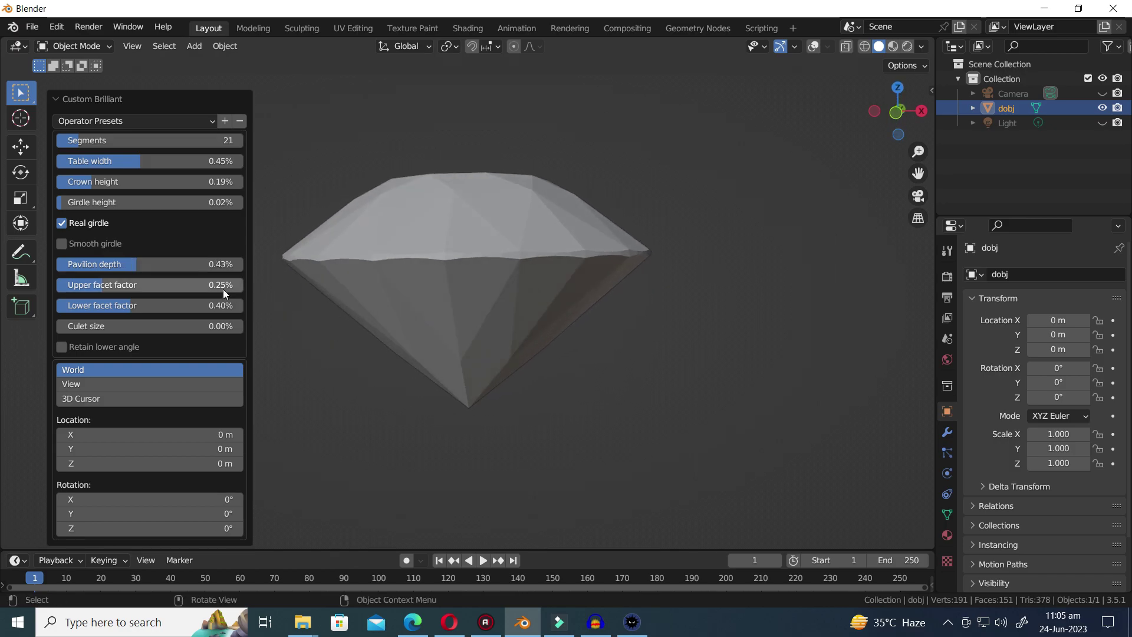
pyautogui.moveTo(147, 264)
pyautogui.mouseDown()
pyautogui.moveTo(193, 264)
pyautogui.moveTo(144, 264)
pyautogui.mouseUp()
pyautogui.moveTo(148, 286); pyautogui.dragTo(204, 288)
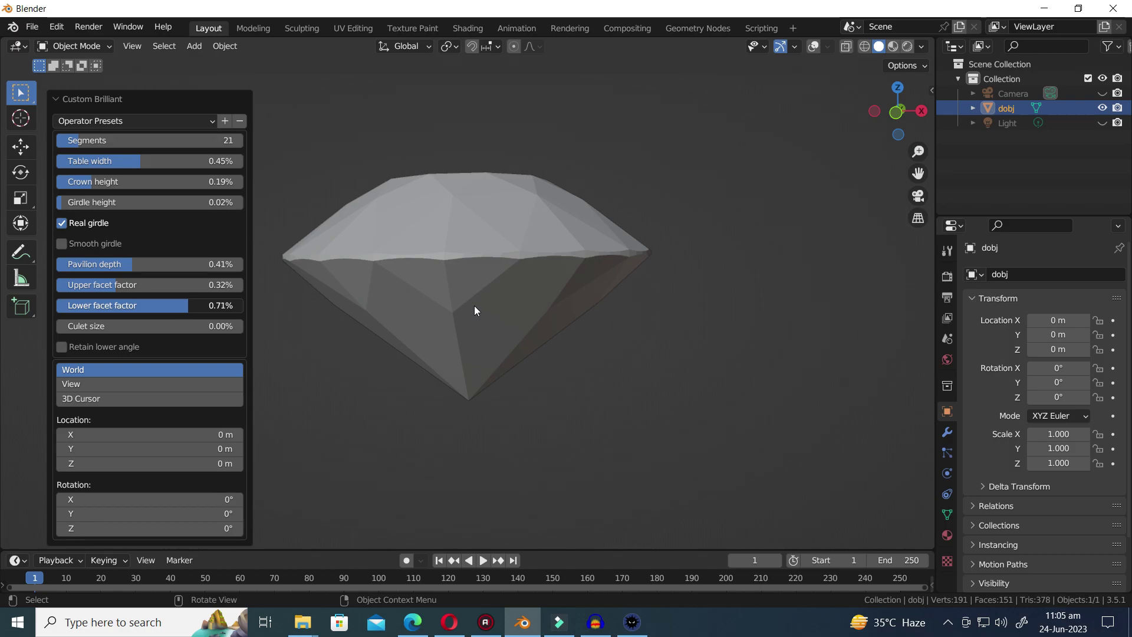
pyautogui.moveTo(436, 317); pyautogui.dragTo(436, 343)
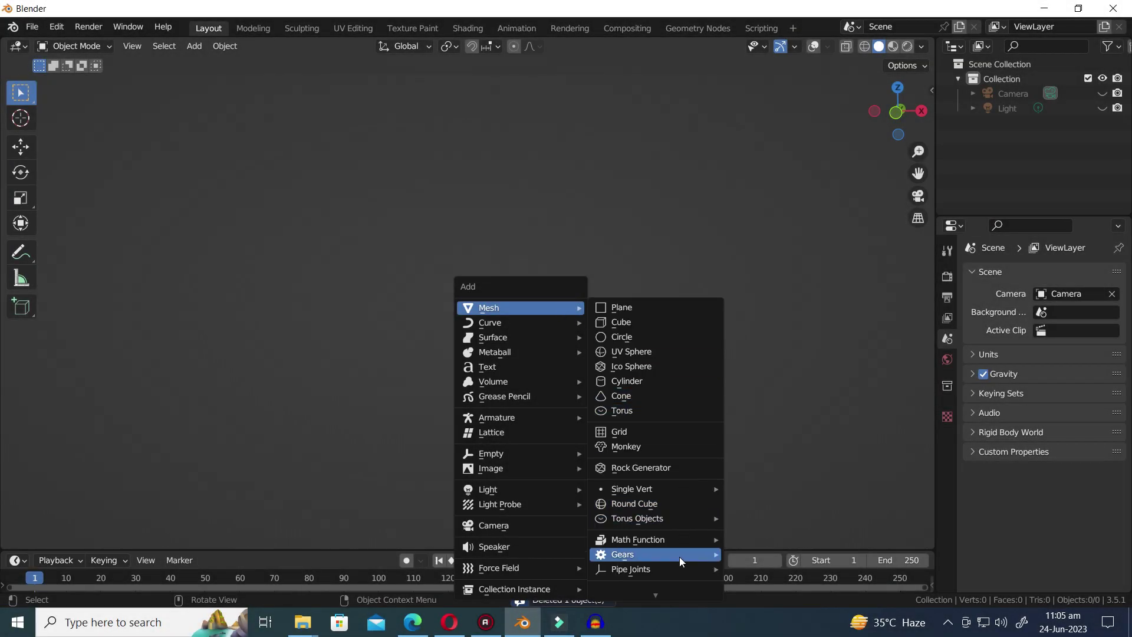
# Add a Diamond mesh to the empty scene and adjust its segments, girdle and table radii, and crown and pavilion heights.
pyautogui.scroll(-2, 661, 591)
pyautogui.moveTo(690, 571)
pyautogui.click(790, 559)
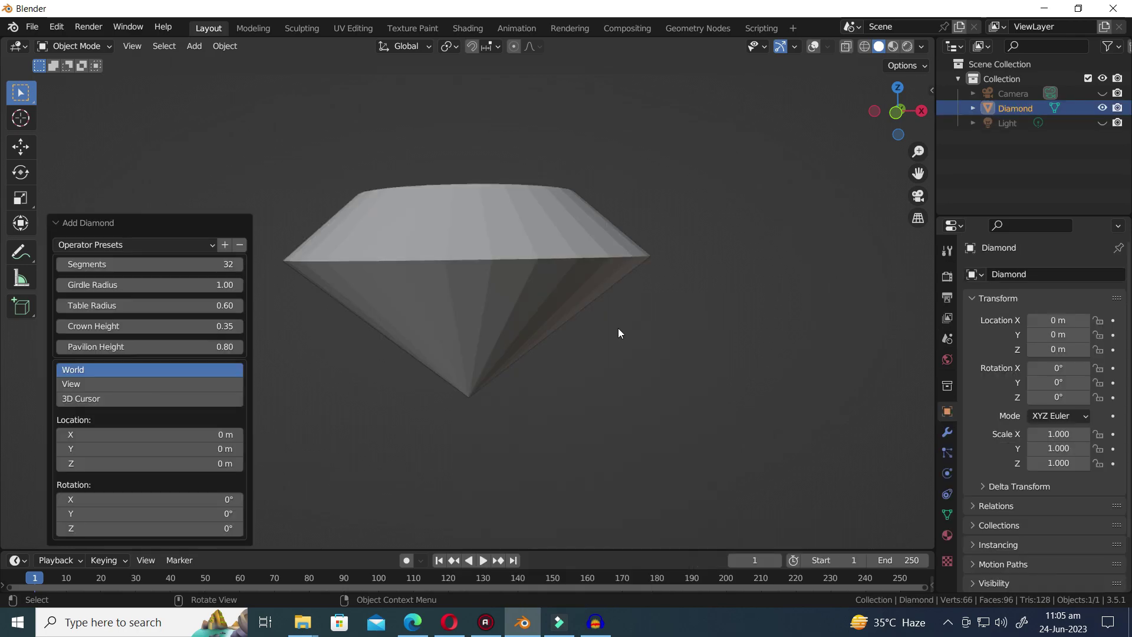
pyautogui.moveTo(635, 411); pyautogui.dragTo(526, 328, button='middle')
pyautogui.moveTo(148, 265); pyautogui.dragTo(165, 347)
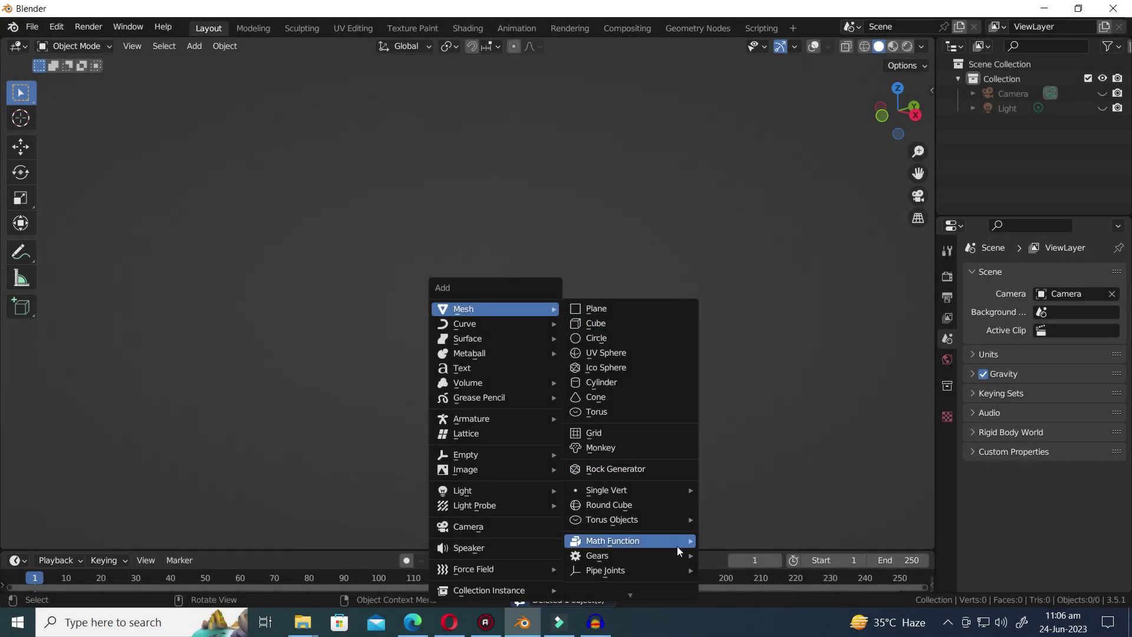
# Add a Gem mesh from the Diamonds group to the empty scene.
pyautogui.moveTo(649, 594)
pyautogui.moveTo(663, 549)
pyautogui.click(729, 552)
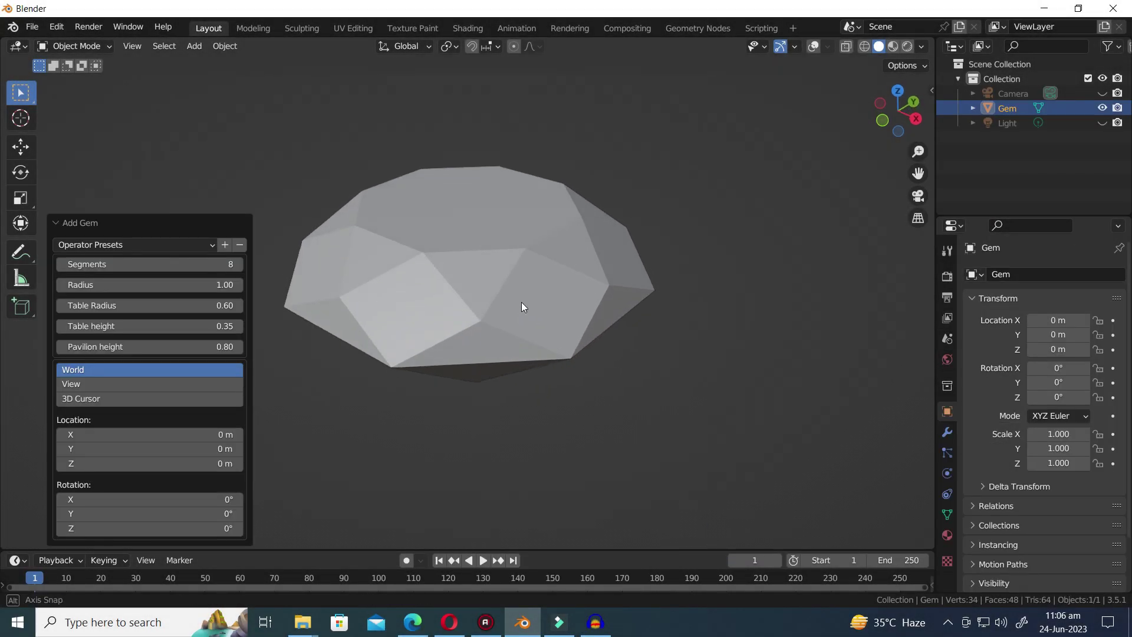
# Set the gem's segments to 13 and adjust its radius, table radius, table height and pavilion height.
pyautogui.moveTo(148, 264); pyautogui.dragTo(150, 265)
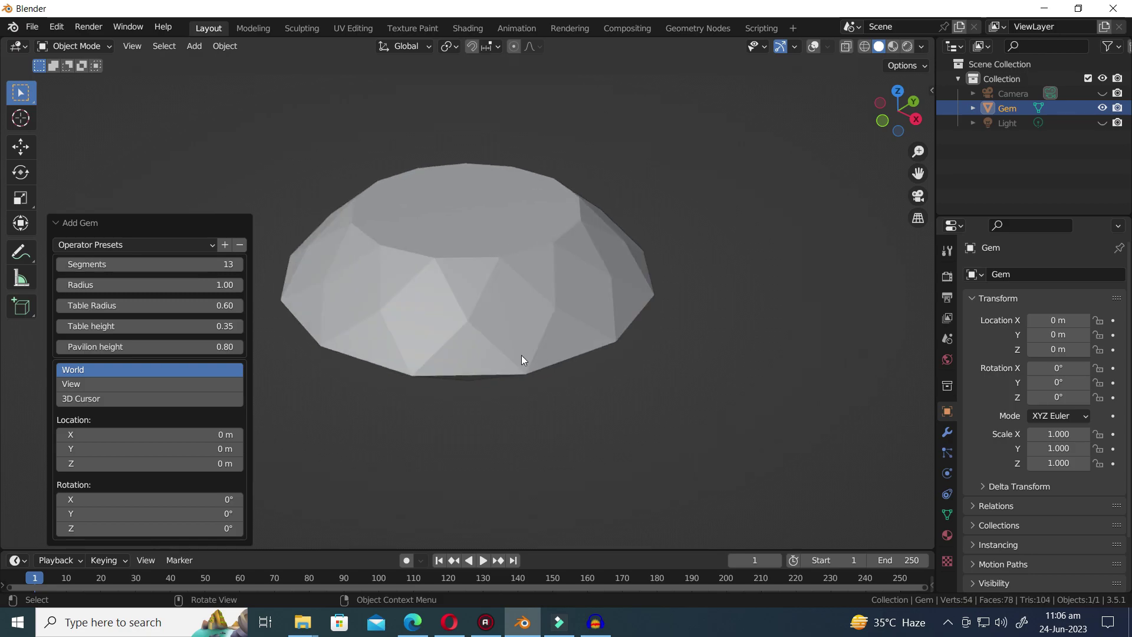
pyautogui.moveTo(521, 355); pyautogui.dragTo(518, 309, button='middle')
pyautogui.moveTo(147, 284)
pyautogui.mouseDown()
pyautogui.moveTo(173, 284)
pyautogui.moveTo(142, 285)
pyautogui.mouseUp()
pyautogui.moveTo(148, 306); pyautogui.dragTo(170, 346)
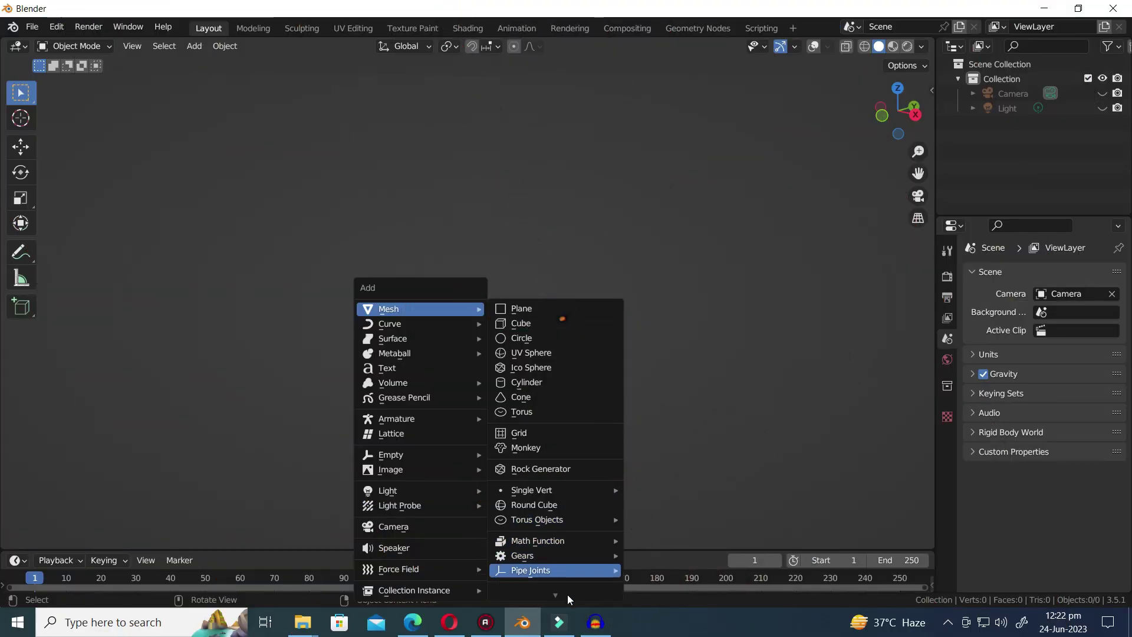
# Add a Beam Builder mesh from the Extras group and change its type to U Profile.
pyautogui.moveTo(559, 595)
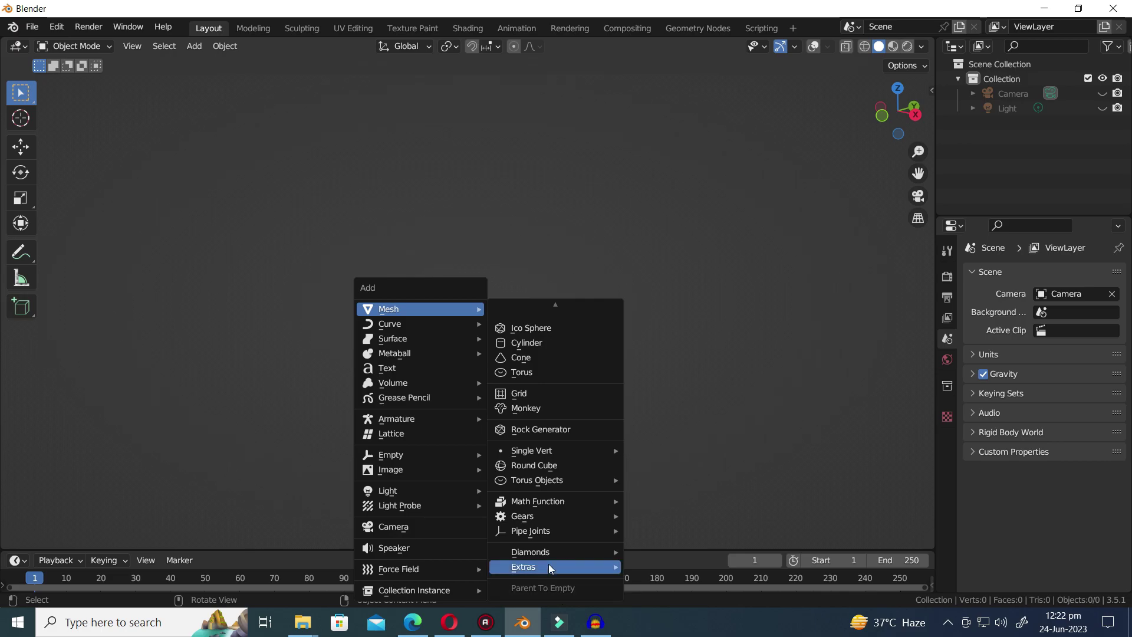
pyautogui.click(550, 568)
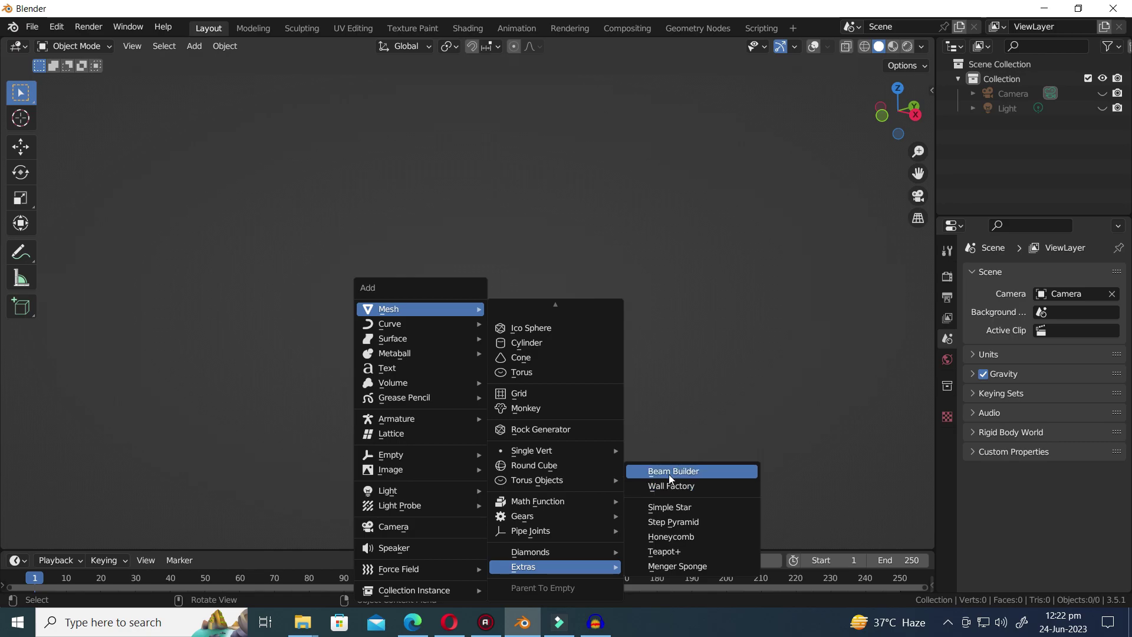
pyautogui.click(670, 472)
pyautogui.click(196, 265)
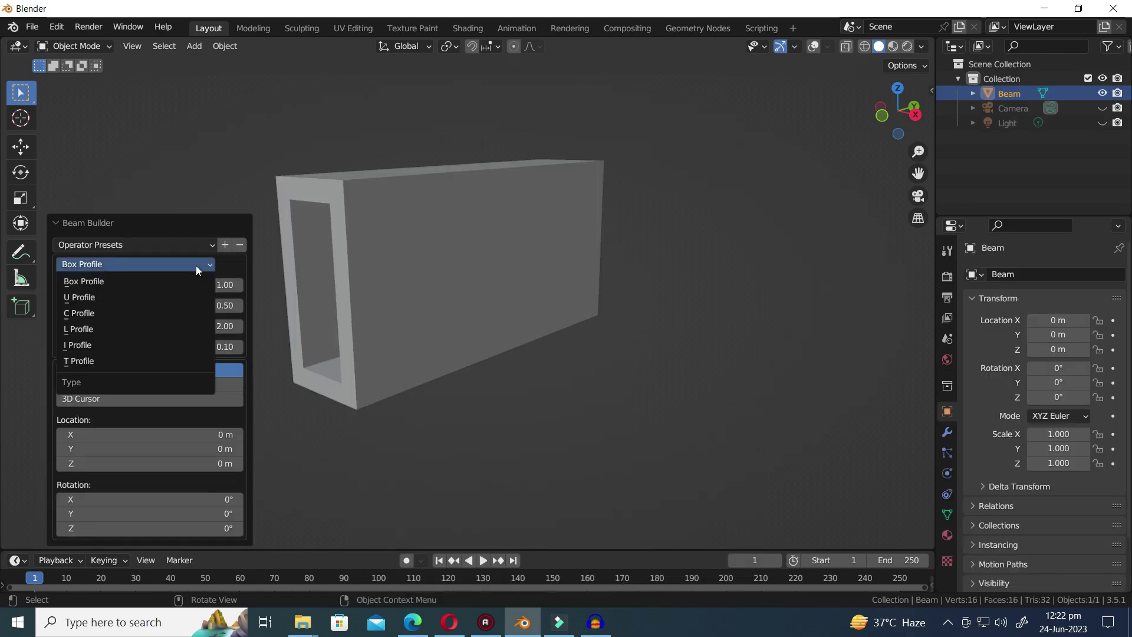
pyautogui.click(152, 296)
pyautogui.moveTo(471, 328); pyautogui.dragTo(471, 348, button='middle')
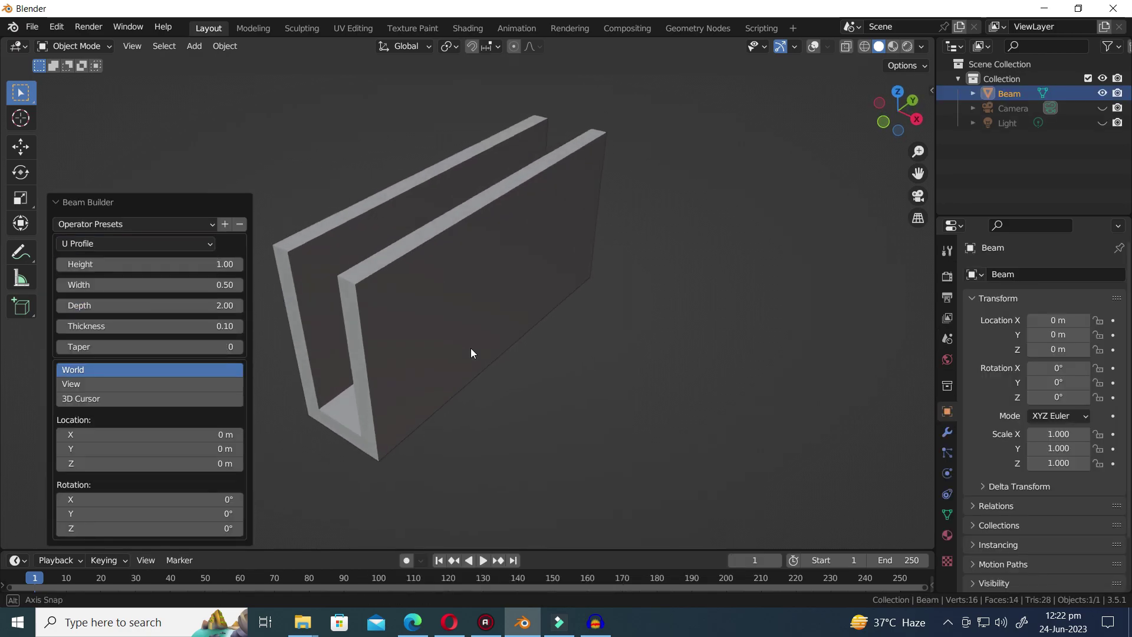
# Switch the beam's type through C Profile, L Profile and I Profile, ending on T Profile.
pyautogui.click(153, 244)
pyautogui.click(125, 292)
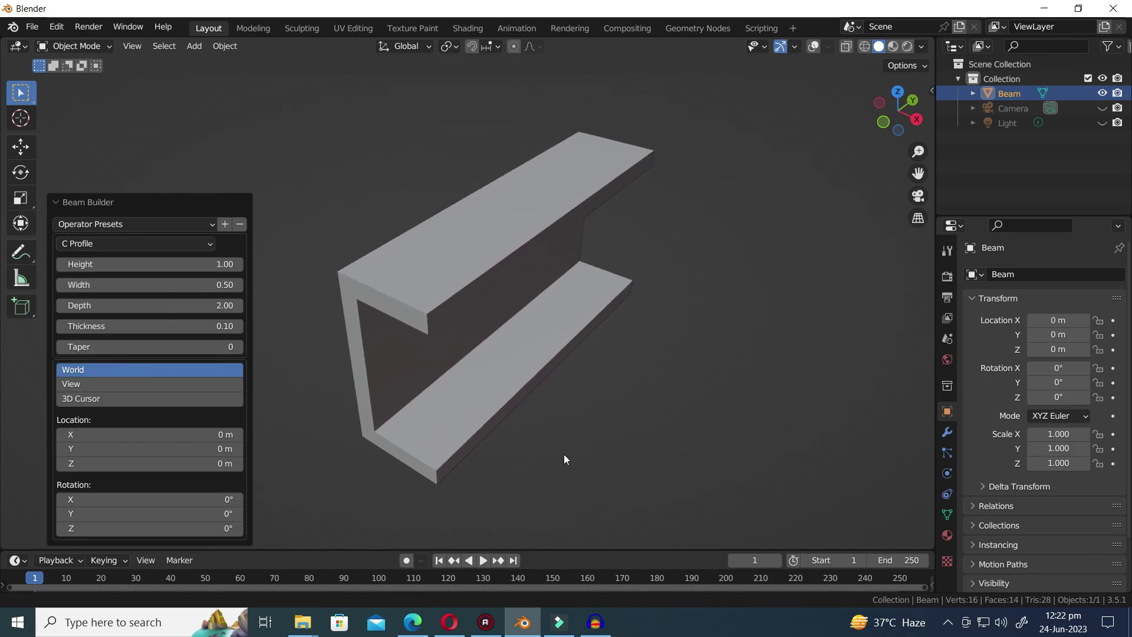
pyautogui.moveTo(564, 454); pyautogui.dragTo(559, 409, button='middle')
pyautogui.click(135, 244)
pyautogui.click(110, 308)
pyautogui.click(80, 245)
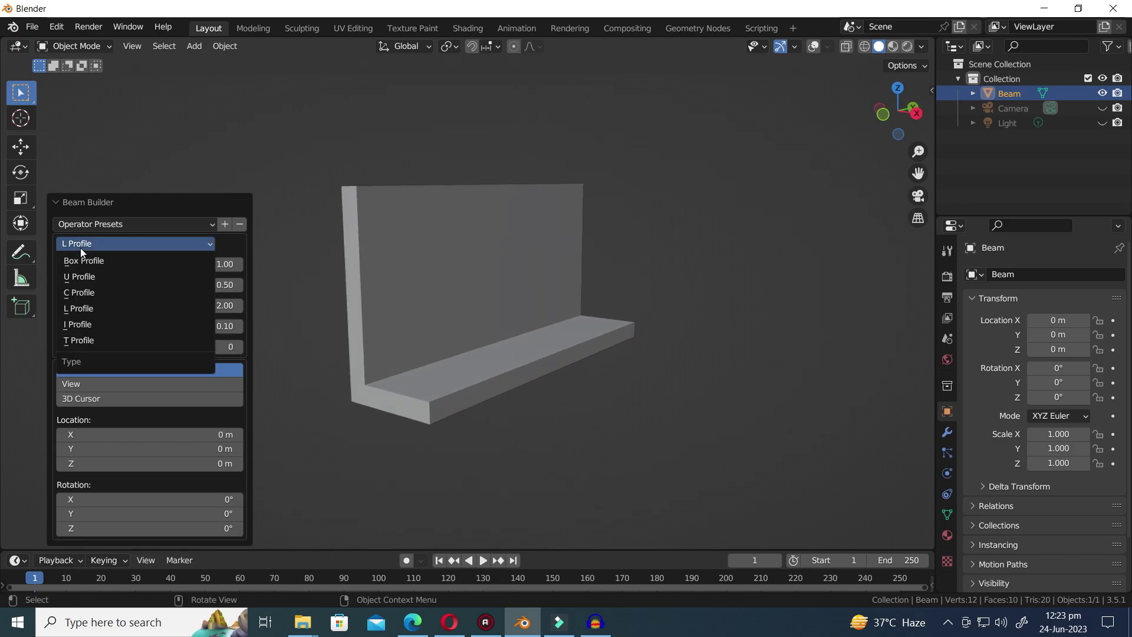
pyautogui.click(101, 327)
pyautogui.click(158, 245)
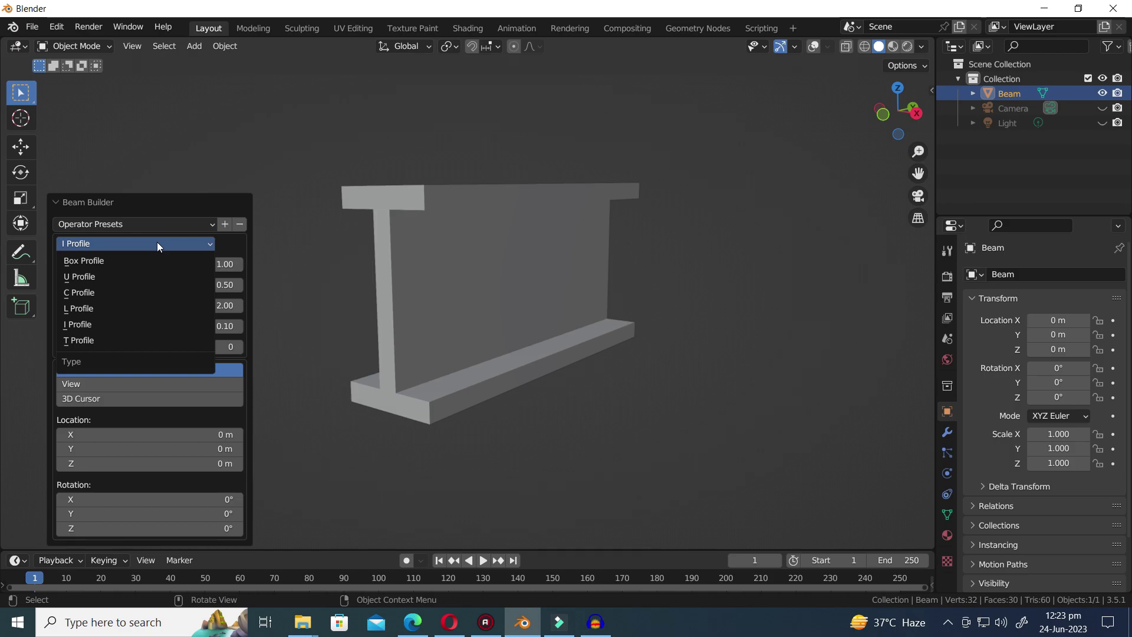
pyautogui.click(118, 341)
# Set the T-profile beam's height to 0.91 and adjust its width, depth and thickness.
pyautogui.moveTo(148, 265)
pyautogui.mouseDown()
pyautogui.moveTo(195, 264)
pyautogui.moveTo(139, 264)
pyautogui.mouseUp()
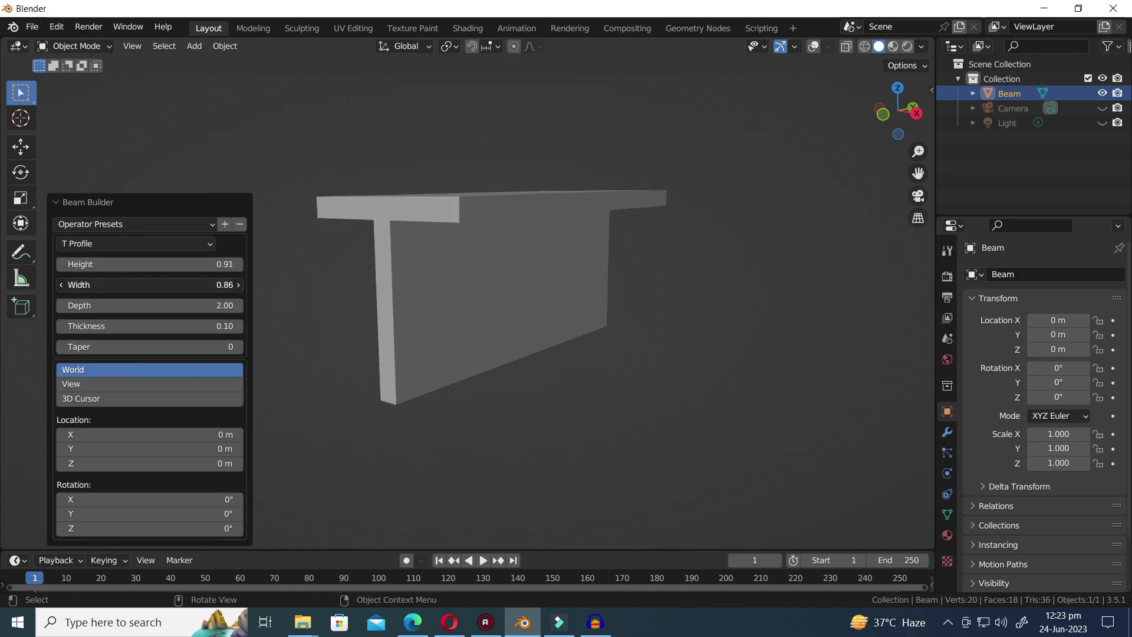
pyautogui.moveTo(147, 305); pyautogui.dragTo(136, 327)
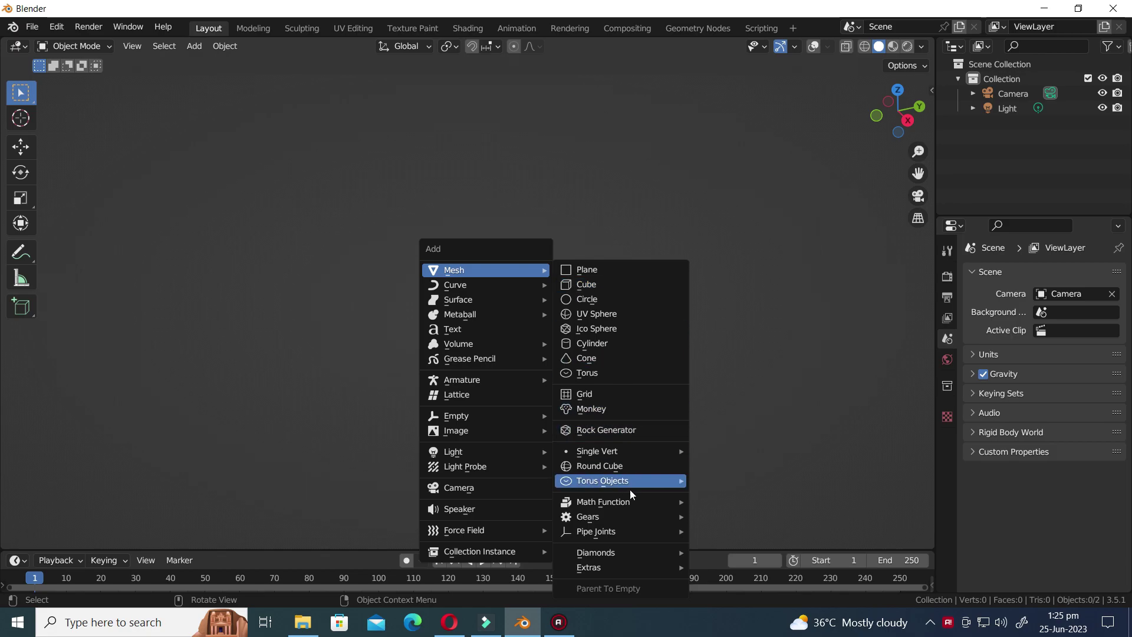
# Add a Wall Factory mesh from the Extras group to the empty scene.
pyautogui.moveTo(661, 567)
pyautogui.click(734, 491)
pyautogui.scroll(-5, 544, 354)
pyautogui.moveTo(532, 410); pyautogui.dragTo(625, 392, button='middle')
# Adjust the wall's dimension settings and set the minimum block width to 0.44.
pyautogui.click(88, 537)
pyautogui.moveTo(149, 157)
pyautogui.mouseDown()
pyautogui.moveTo(164, 157)
pyautogui.moveTo(151, 156)
pyautogui.moveTo(155, 170)
pyautogui.mouseUp()
pyautogui.moveTo(152, 191)
pyautogui.mouseDown()
pyautogui.moveTo(172, 192)
pyautogui.moveTo(153, 192)
pyautogui.mouseUp()
pyautogui.moveTo(152, 206); pyautogui.dragTo(186, 227)
pyautogui.moveTo(201, 292); pyautogui.dragTo(182, 259)
pyautogui.scroll(-2, 102, 270)
pyautogui.moveTo(183, 273); pyautogui.dragTo(179, 273)
pyautogui.scroll(-8, 149, 328)
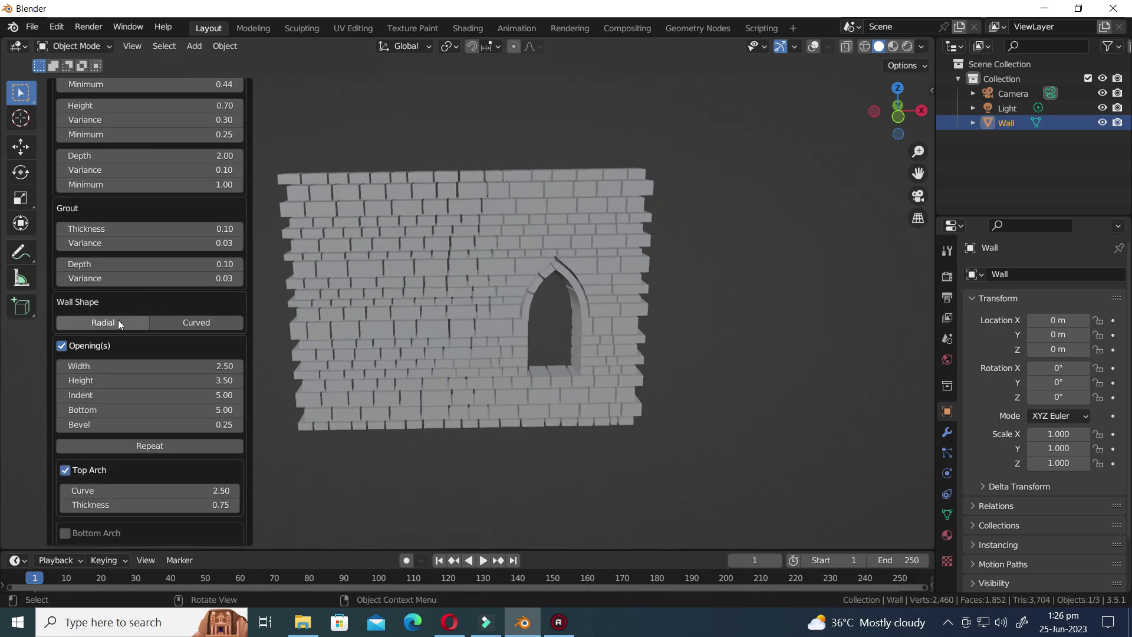
# Shape the wall into a dome with the Radial and Curved options, and remove its openings.
pyautogui.click(118, 322)
pyautogui.click(61, 345)
pyautogui.click(196, 323)
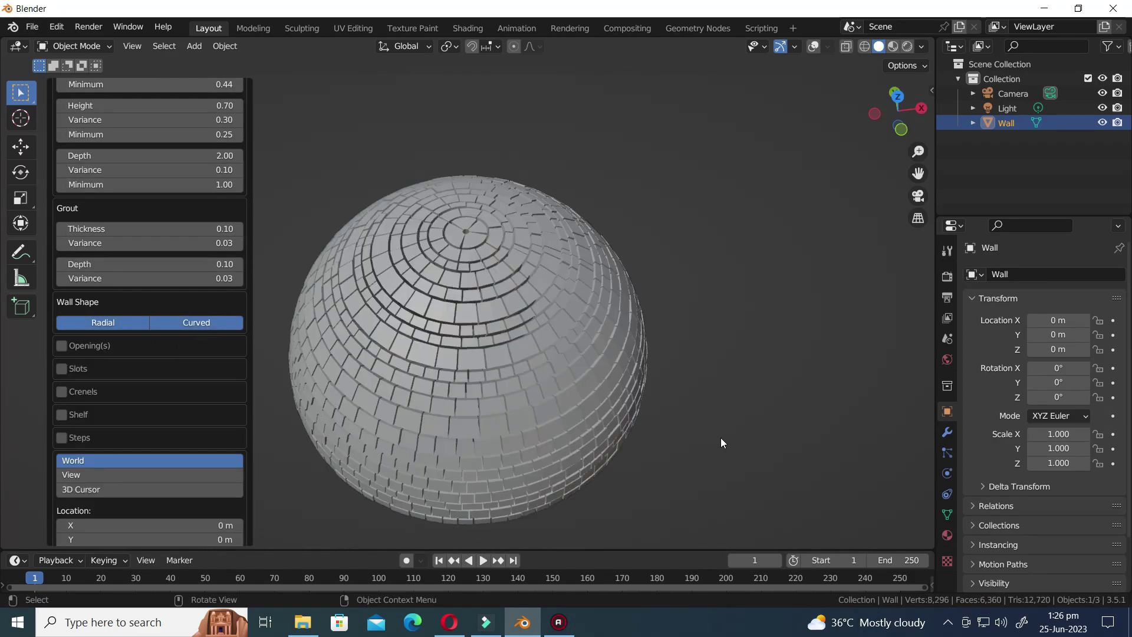
pyautogui.moveTo(720, 437); pyautogui.dragTo(741, 388, button='middle')
# Try slots on the wall, enable crenels, turn off the Curved shape, and adjust the crenels' width and height.
pyautogui.click(66, 372)
pyautogui.click(66, 371)
pyautogui.click(61, 394)
pyautogui.click(204, 326)
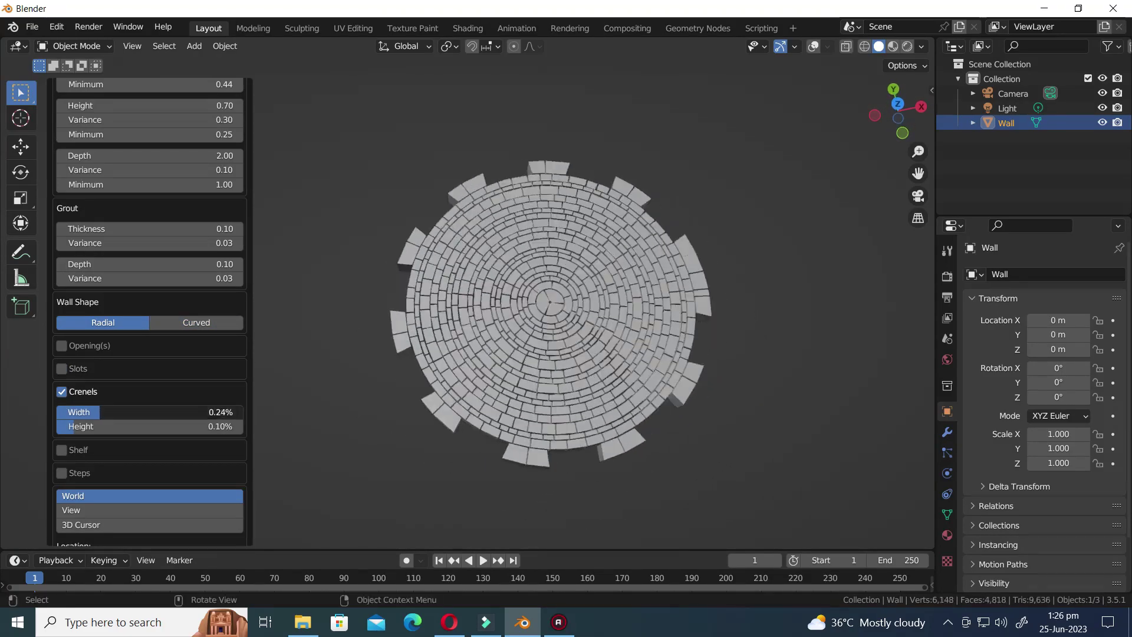
pyautogui.moveTo(104, 412)
pyautogui.mouseDown()
pyautogui.moveTo(156, 413)
pyautogui.moveTo(109, 426)
pyautogui.mouseUp()
pyautogui.scroll(-5, 108, 476)
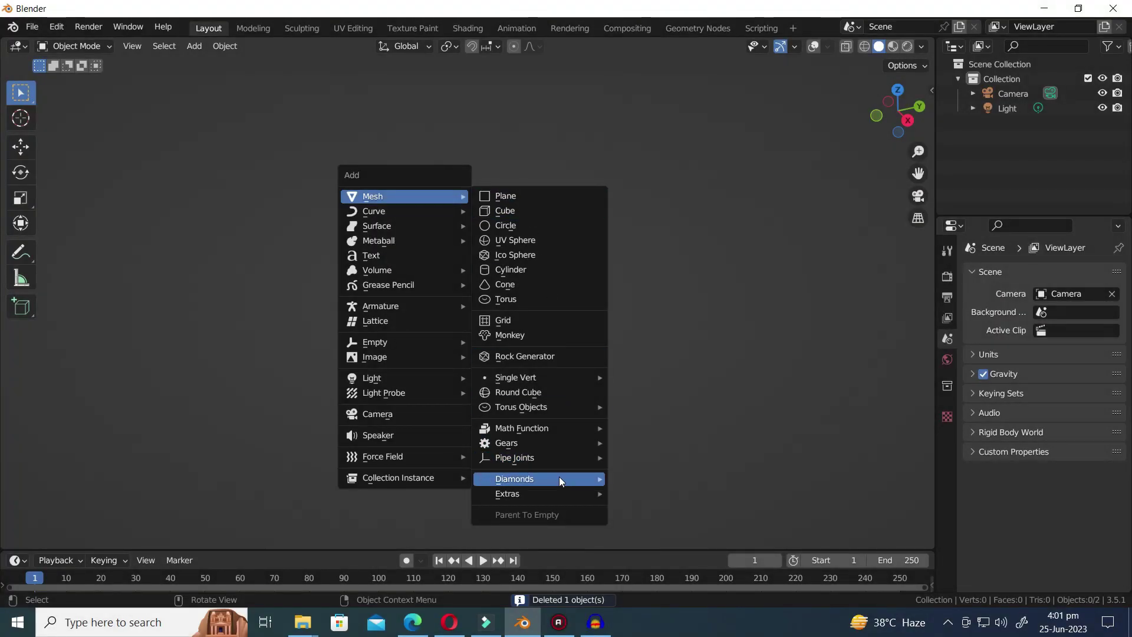
# Add a Simple Star mesh from the Extras group and open its creation settings.
pyautogui.moveTo(560, 494)
pyautogui.click(639, 429)
pyautogui.scroll(4, 561, 318)
pyautogui.moveTo(498, 377); pyautogui.dragTo(490, 428, button='middle')
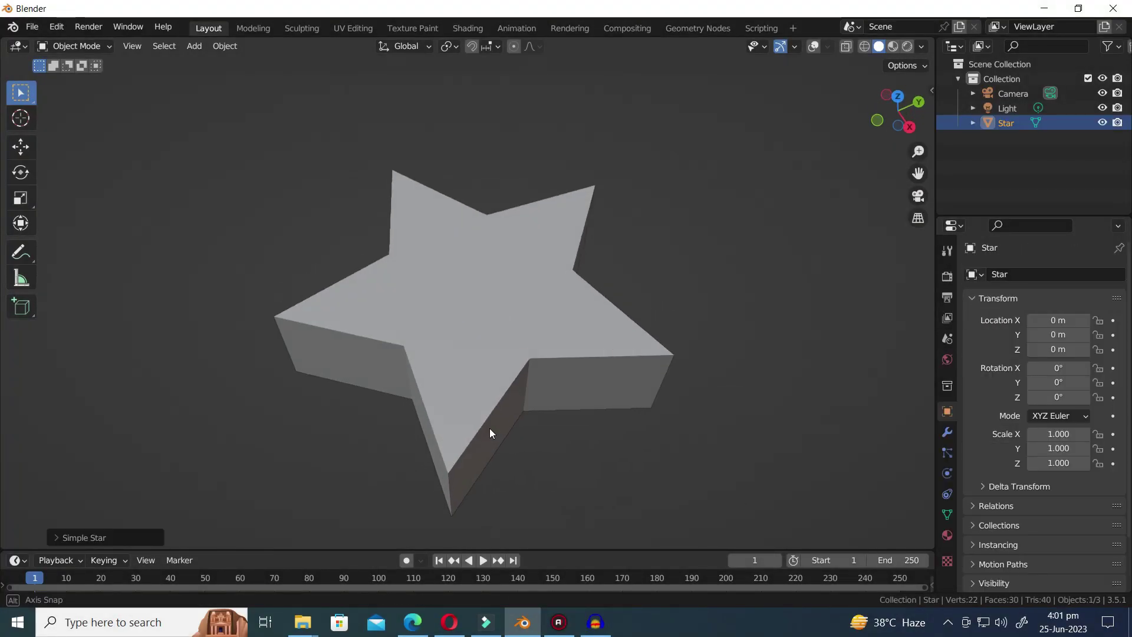
pyautogui.click(106, 536)
# Increase the star's number of points and adjust its outer radius, inner radius and height.
pyautogui.click(242, 319)
pyautogui.click(242, 320)
pyautogui.click(242, 320)
pyautogui.click(242, 319)
pyautogui.moveTo(307, 342); pyautogui.dragTo(308, 326, button='middle')
pyautogui.moveTo(224, 335)
pyautogui.mouseDown()
pyautogui.moveTo(250, 335)
pyautogui.moveTo(216, 335)
pyautogui.mouseUp()
pyautogui.moveTo(225, 351)
pyautogui.mouseDown()
pyautogui.moveTo(238, 351)
pyautogui.moveTo(213, 351)
pyautogui.mouseUp()
pyautogui.moveTo(224, 366)
pyautogui.mouseDown()
pyautogui.moveTo(243, 367)
pyautogui.moveTo(216, 367)
pyautogui.mouseUp()
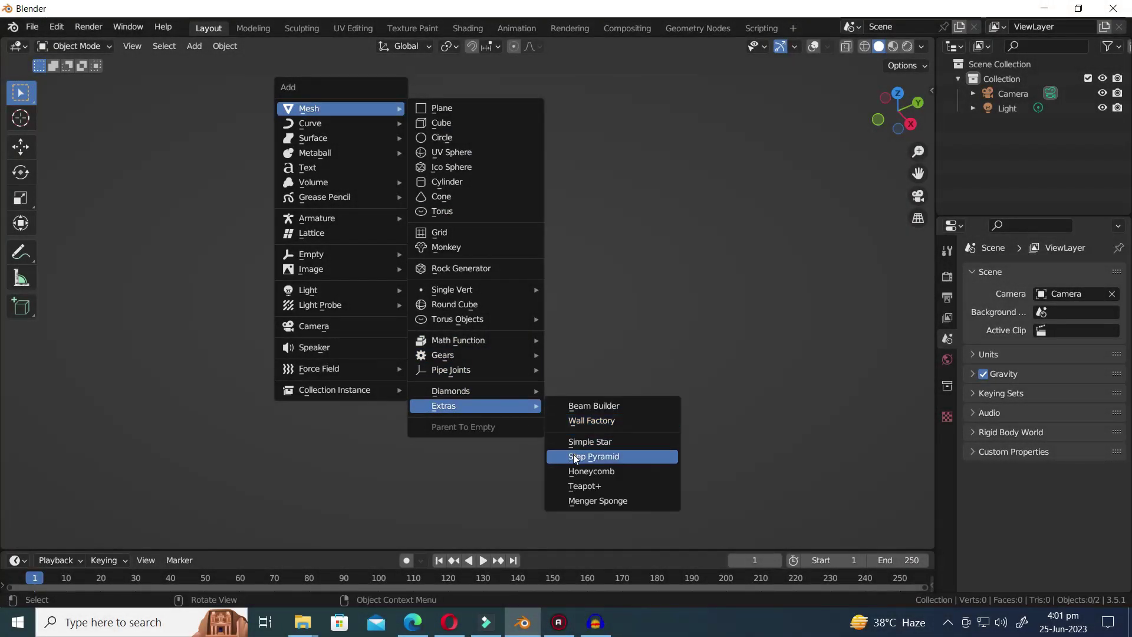
# Add a Step Pyramid mesh to the empty scene and increase its number of sides.
pyautogui.click(573, 455)
pyautogui.click(240, 304)
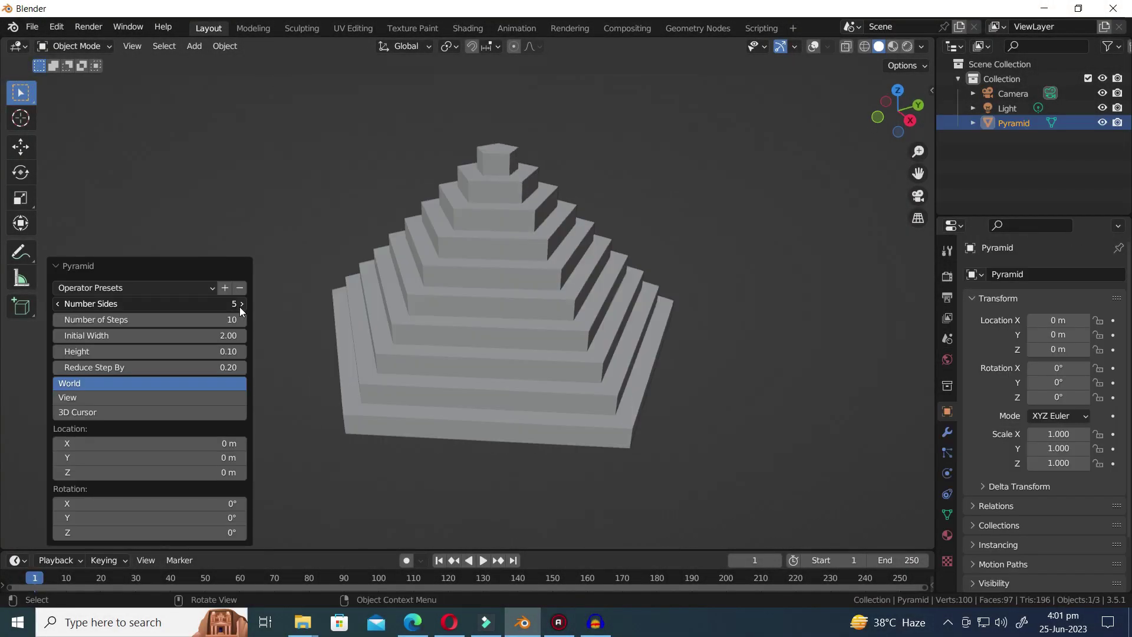
pyautogui.click(240, 304)
pyautogui.click(240, 304)
pyautogui.moveTo(602, 289); pyautogui.dragTo(602, 323, button='middle')
# Adjust the pyramid's number of steps, initial width, height and step reduction.
pyautogui.moveTo(225, 319); pyautogui.dragTo(245, 320)
pyautogui.scroll(-2, 549, 333)
pyautogui.moveTo(549, 334); pyautogui.dragTo(558, 280, button='middle')
pyautogui.moveTo(225, 320); pyautogui.dragTo(177, 319)
pyautogui.moveTo(177, 335); pyautogui.dragTo(181, 367)
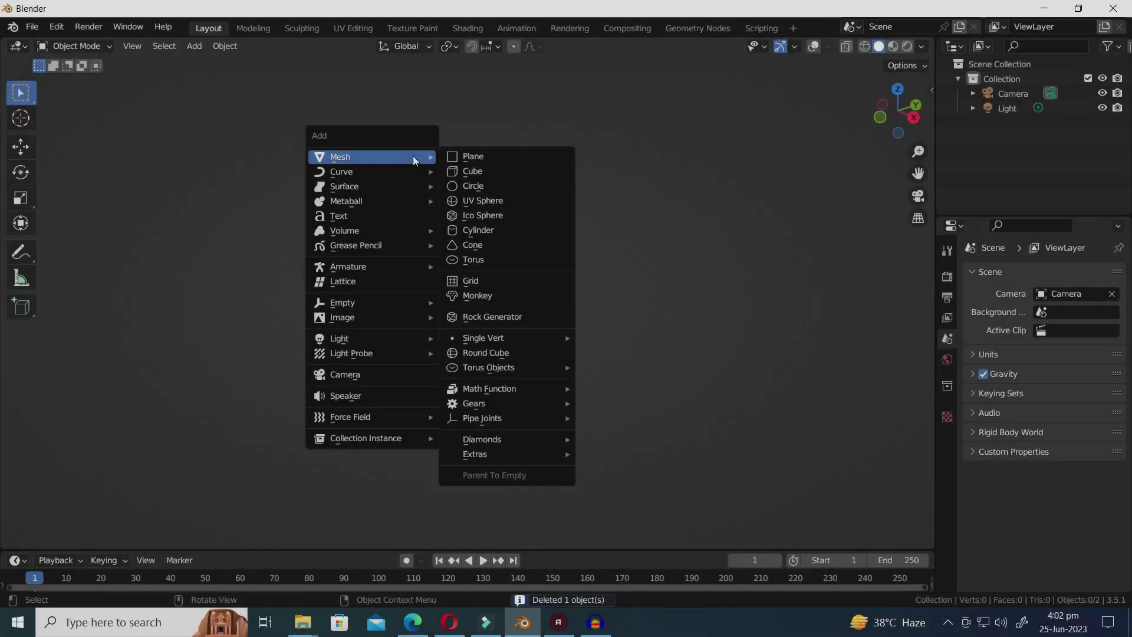
# Add a Honeycomb mesh from the Extras group and adjust its numbers of rows and columns.
pyautogui.moveTo(566, 455)
pyautogui.click(646, 519)
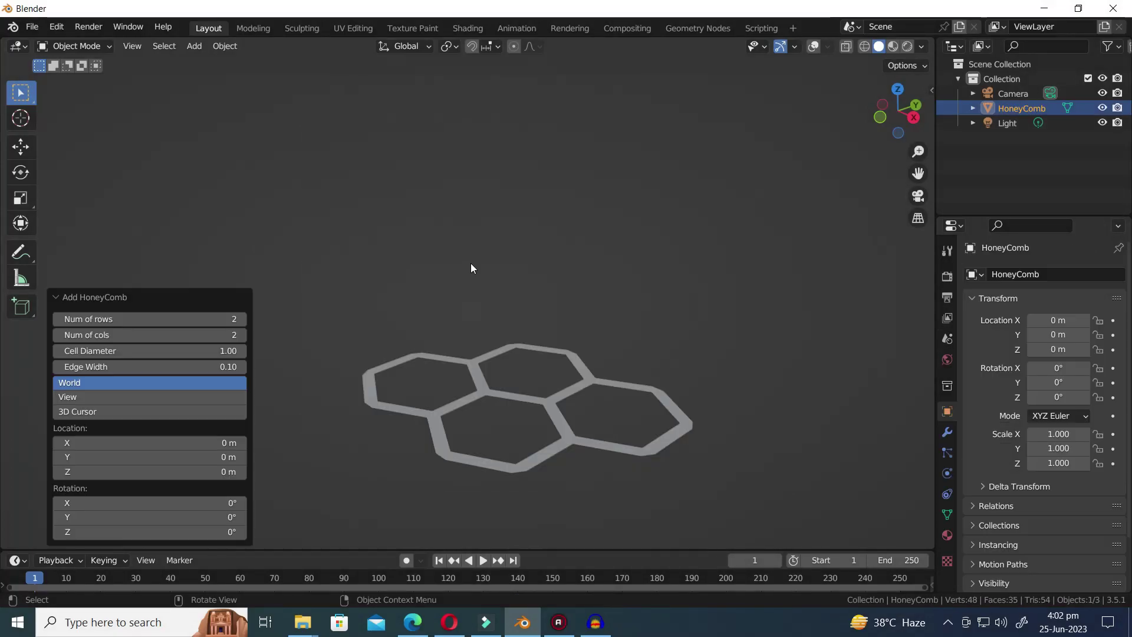
pyautogui.moveTo(583, 295); pyautogui.dragTo(604, 341, button='middle')
pyautogui.moveTo(177, 319); pyautogui.dragTo(185, 335)
pyautogui.scroll(-3, 444, 341)
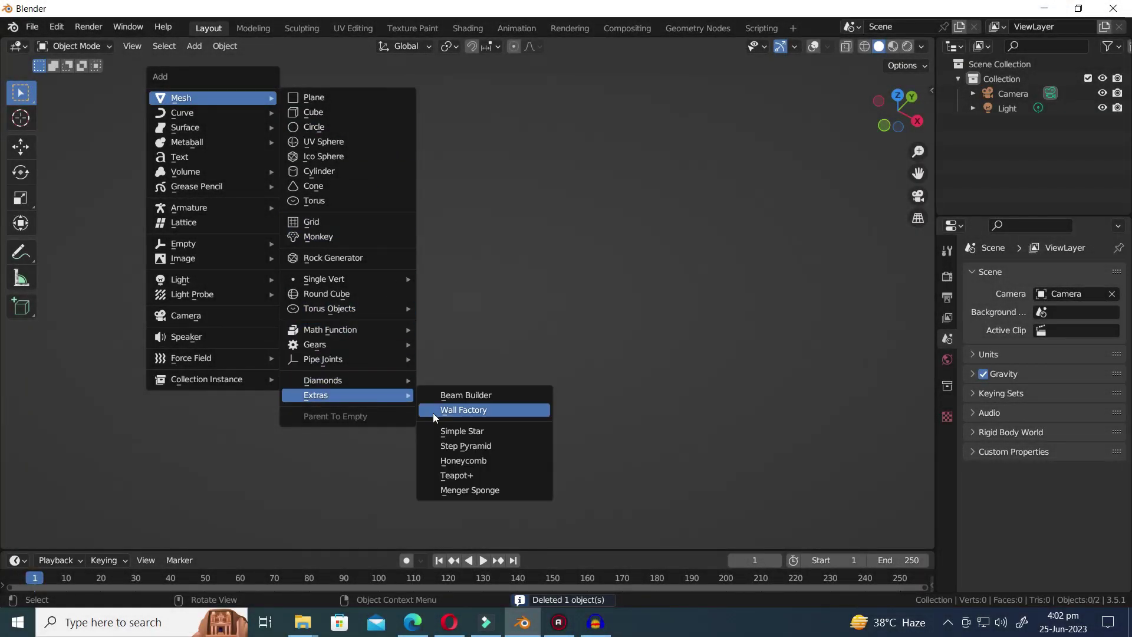
# Add a Teapot+ mesh with resolution 6 and change its object type to Tea Spoon.
pyautogui.click(466, 475)
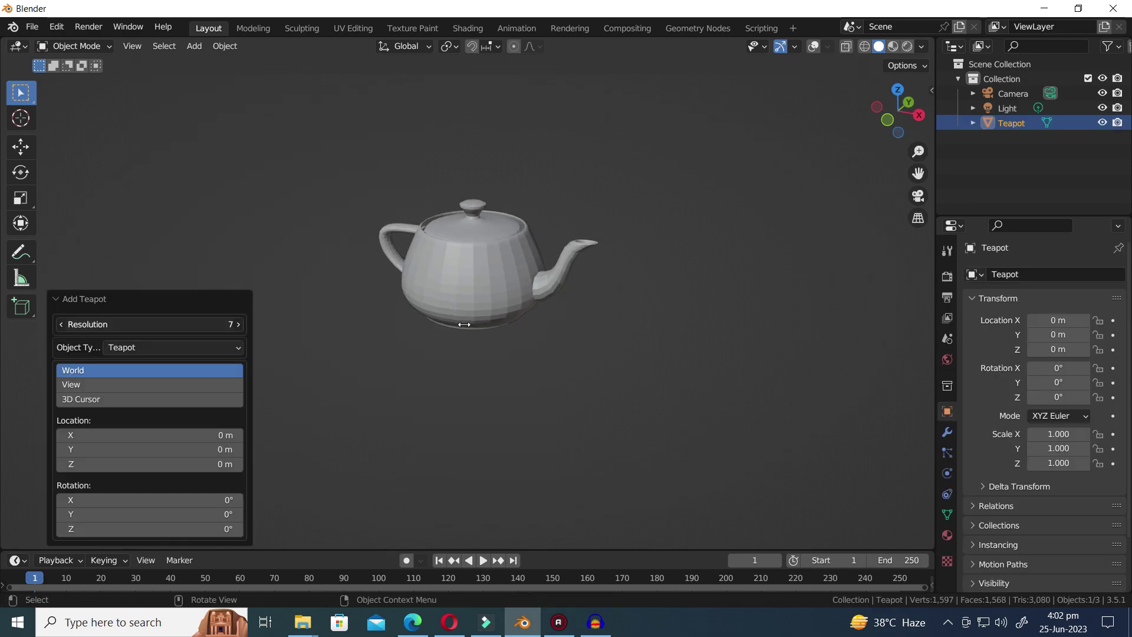
pyautogui.moveTo(464, 325); pyautogui.dragTo(227, 348)
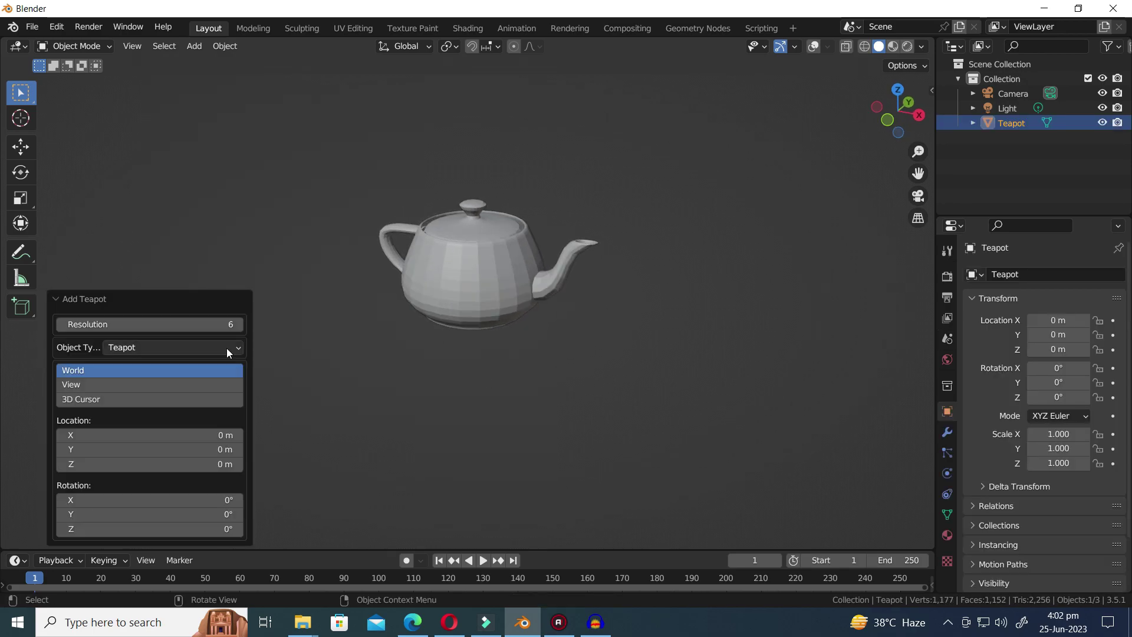
pyautogui.click(227, 348)
pyautogui.click(205, 364)
pyautogui.moveTo(539, 372); pyautogui.dragTo(457, 320, button='middle')
pyautogui.scroll(4, 458, 320)
pyautogui.moveTo(695, 354); pyautogui.dragTo(598, 368, button='middle')
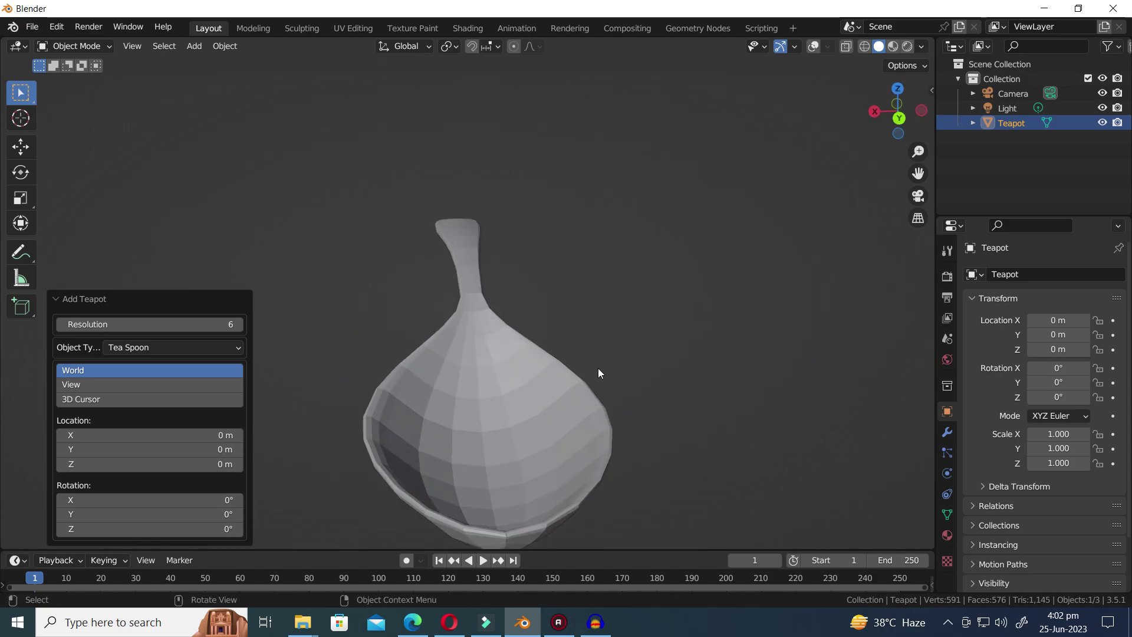
pyautogui.scroll(-3, 598, 373)
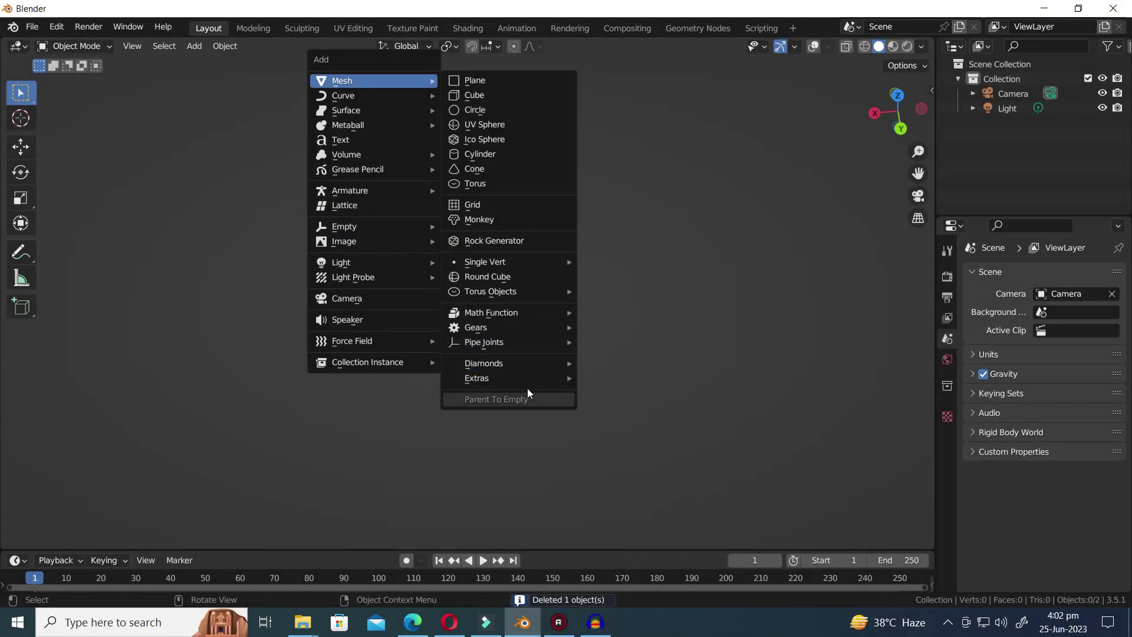
# Add a Menger Sponge mesh from the Extras group to the empty scene.
pyautogui.moveTo(529, 380)
pyautogui.click(630, 474)
pyautogui.scroll(-6, 622, 462)
pyautogui.moveTo(621, 460); pyautogui.dragTo(611, 420, button='middle')
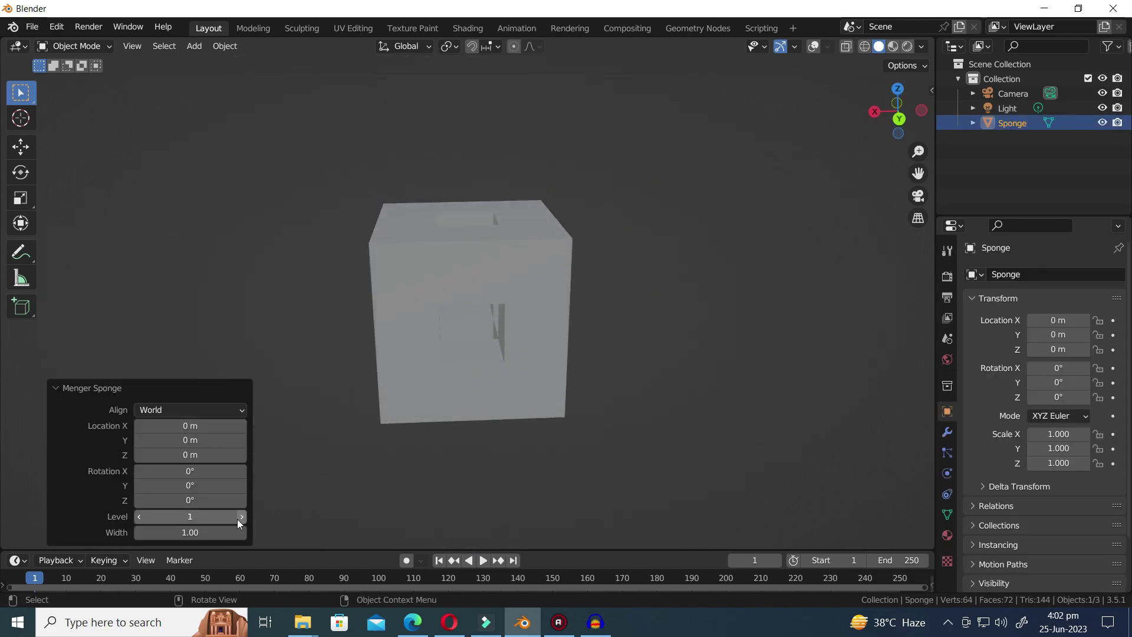
# Set the Menger sponge's level to 3.
pyautogui.click(243, 518)
pyautogui.click(245, 517)
pyautogui.moveTo(564, 462); pyautogui.dragTo(635, 436, button='middle')
pyautogui.scroll(2, 635, 435)
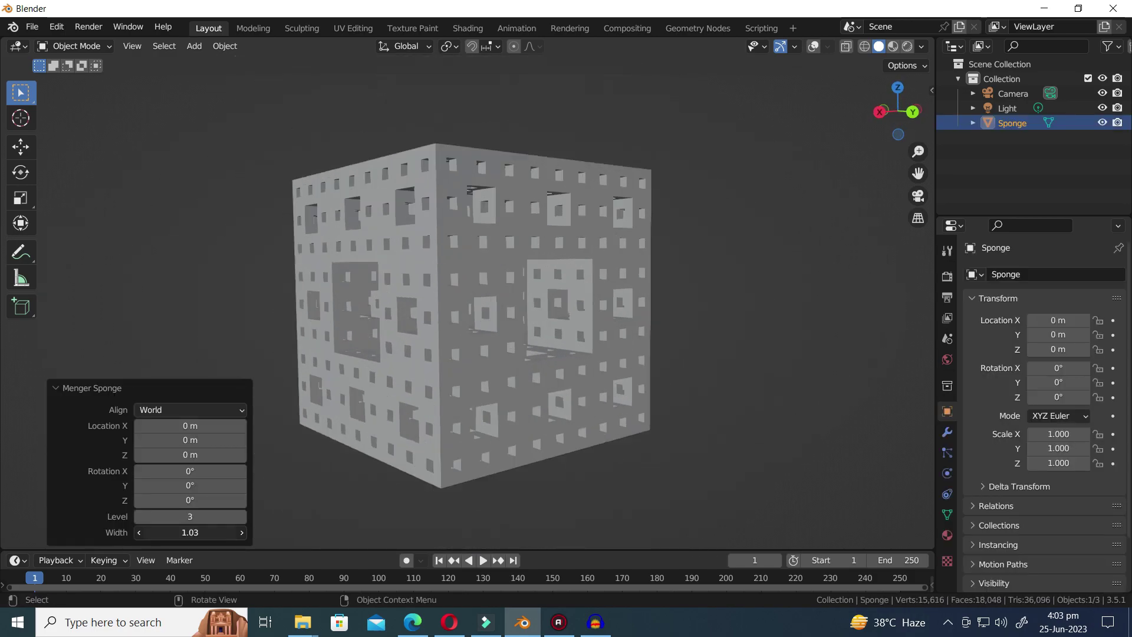